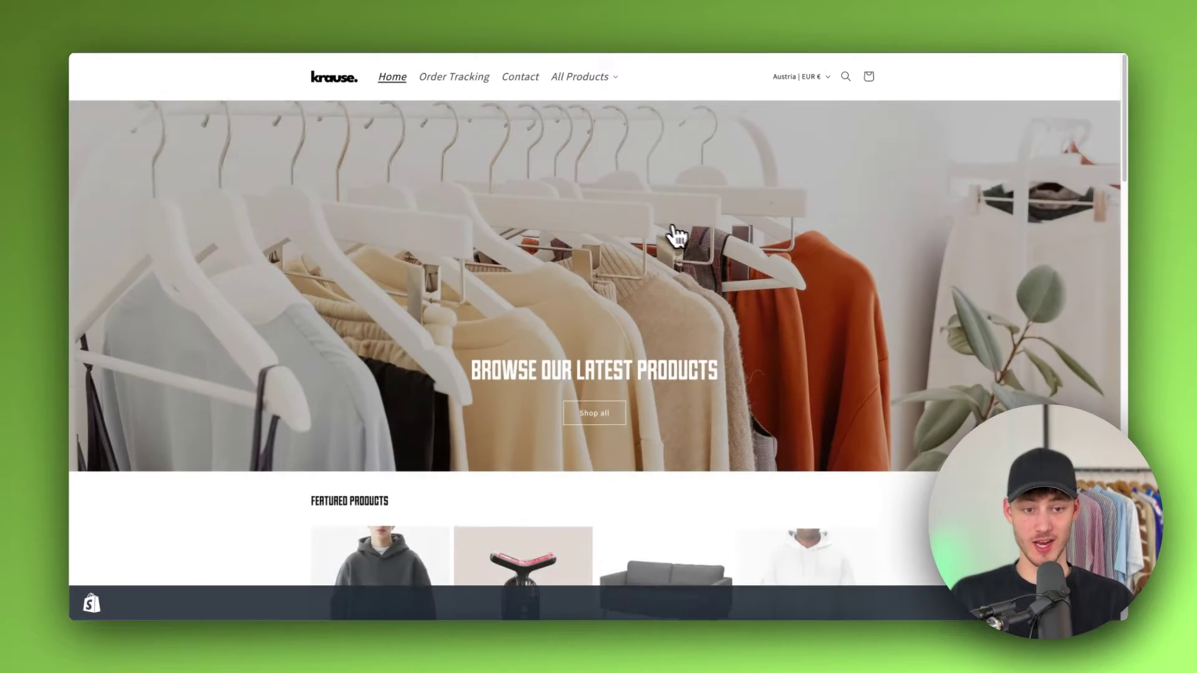
View the Overzised Zipper product page, then return home to browse the Featured Products grid.
scroll(660, 309, "down", 8)
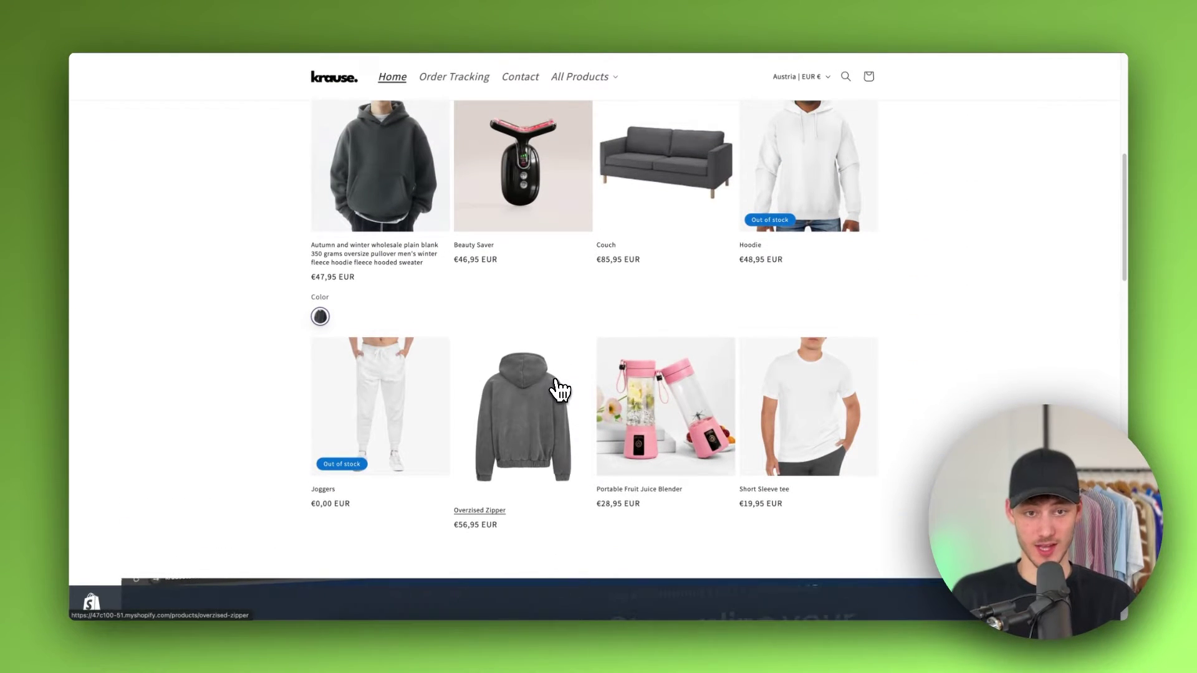
left_click(561, 390)
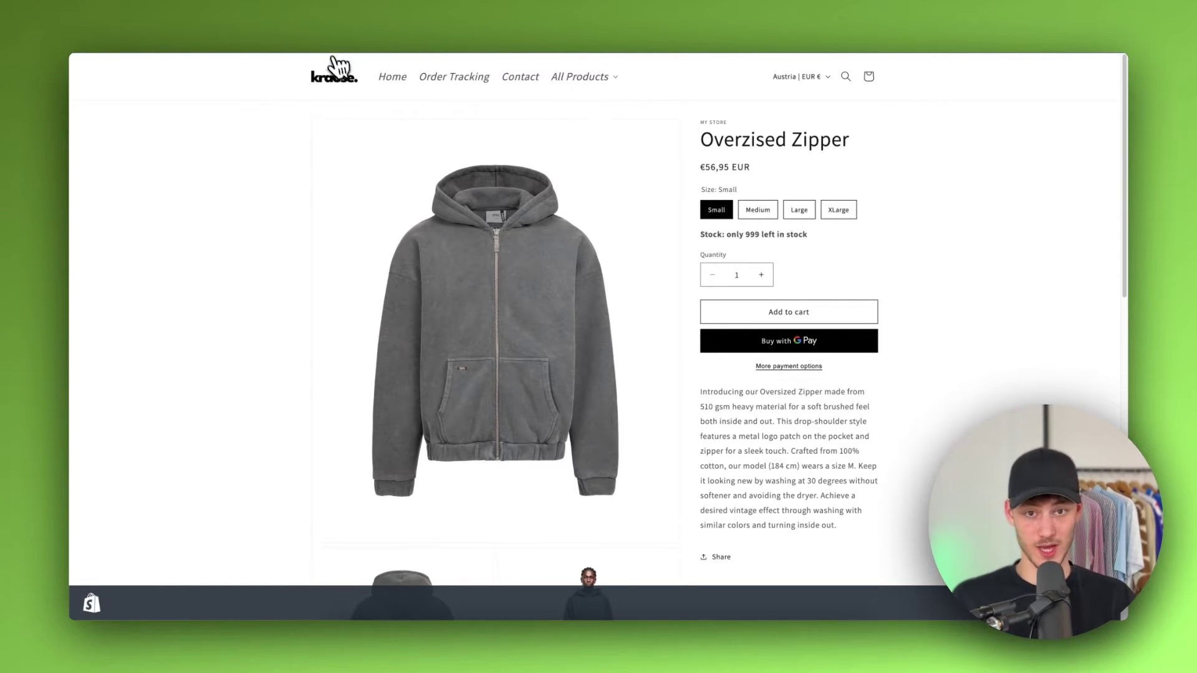
left_click(328, 84)
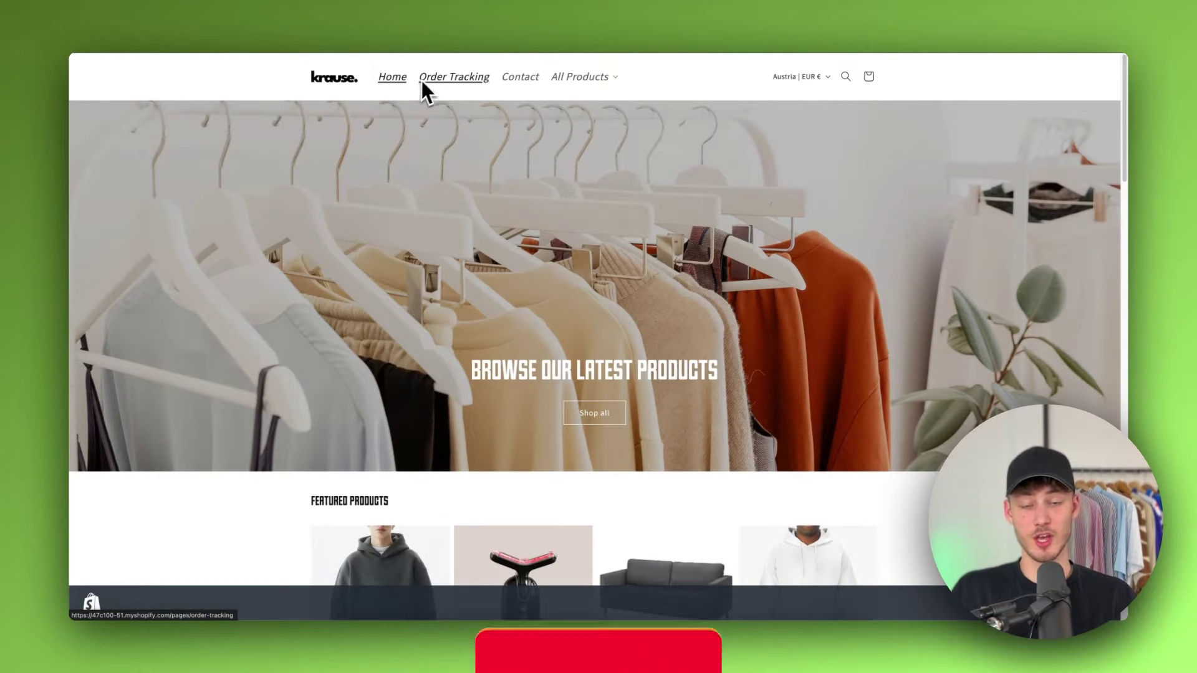
scroll(624, 328, "down", 5)
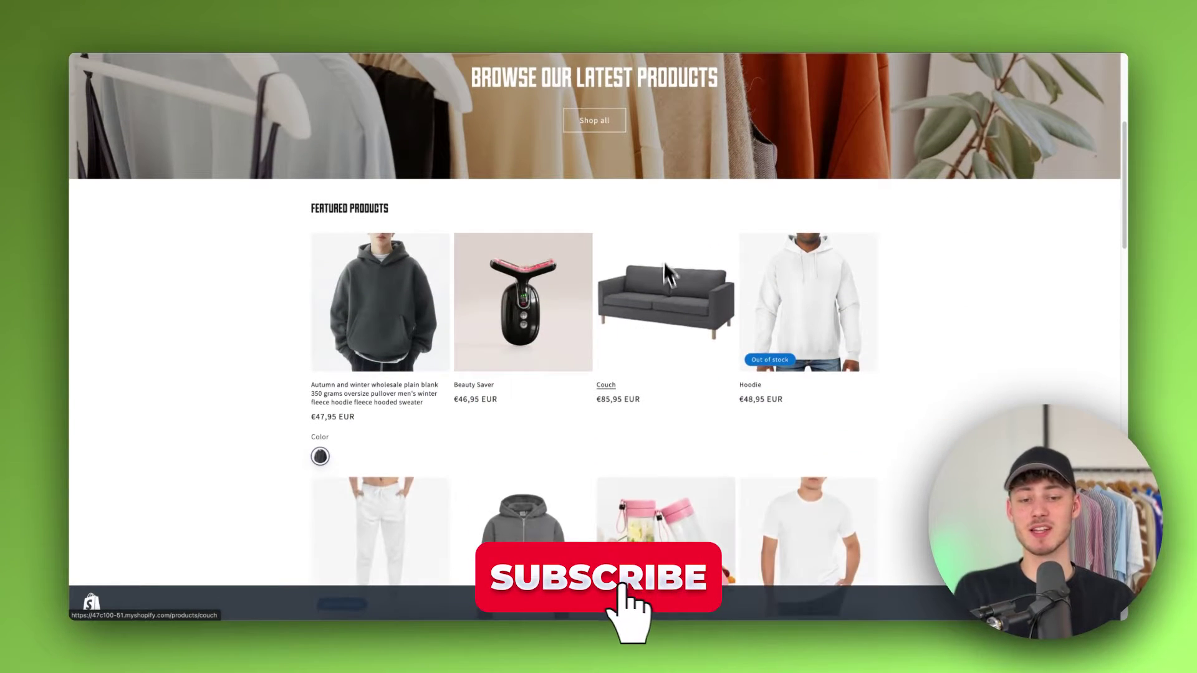
scroll(643, 225, "up", 2)
scroll(653, 216, "down", 3)
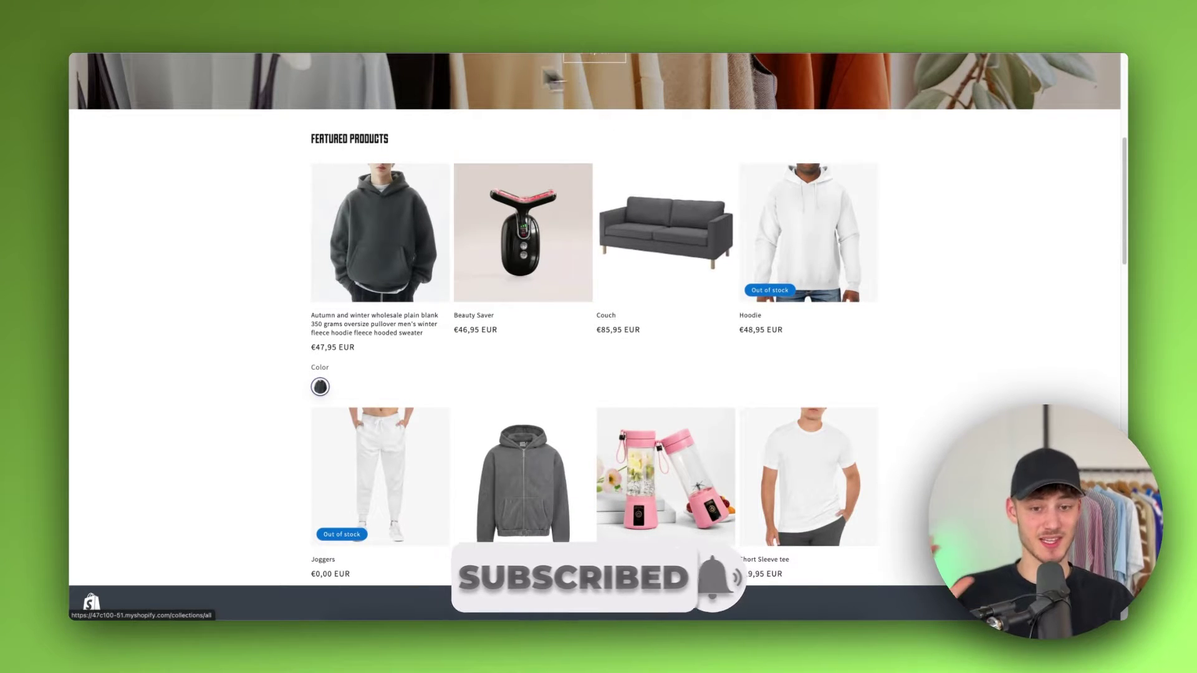
Open the Shopify App Store from the admin's Settings > Apps and sales channels page.
left_click(304, 19)
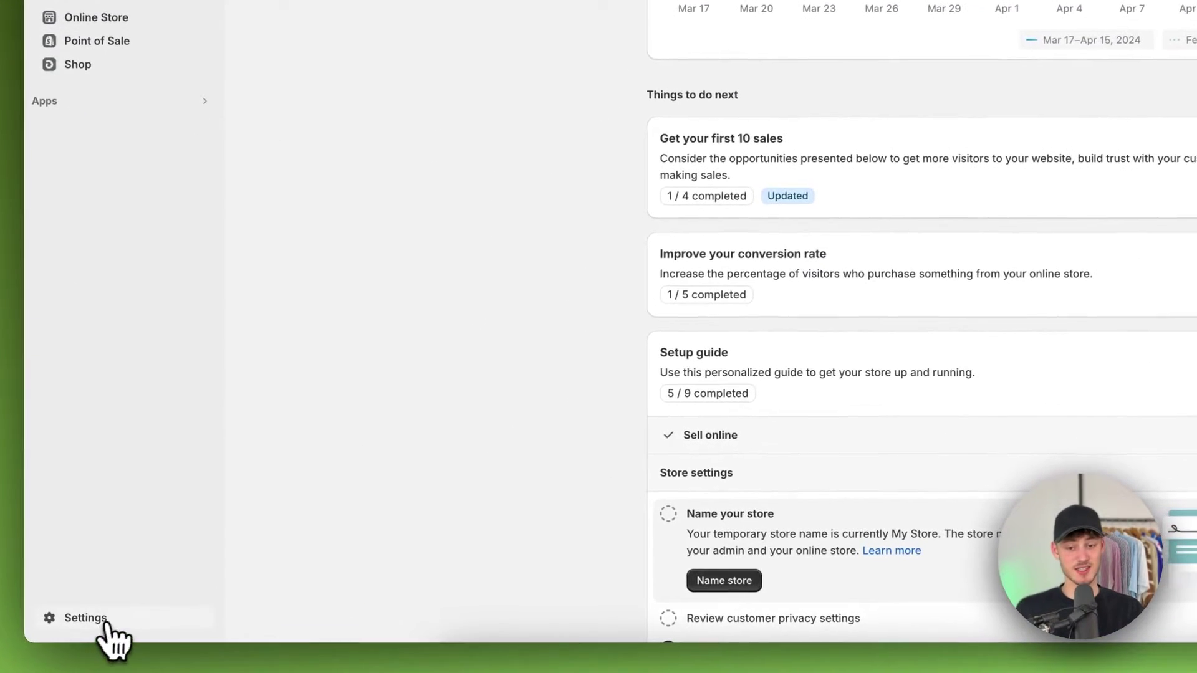
left_click(111, 607)
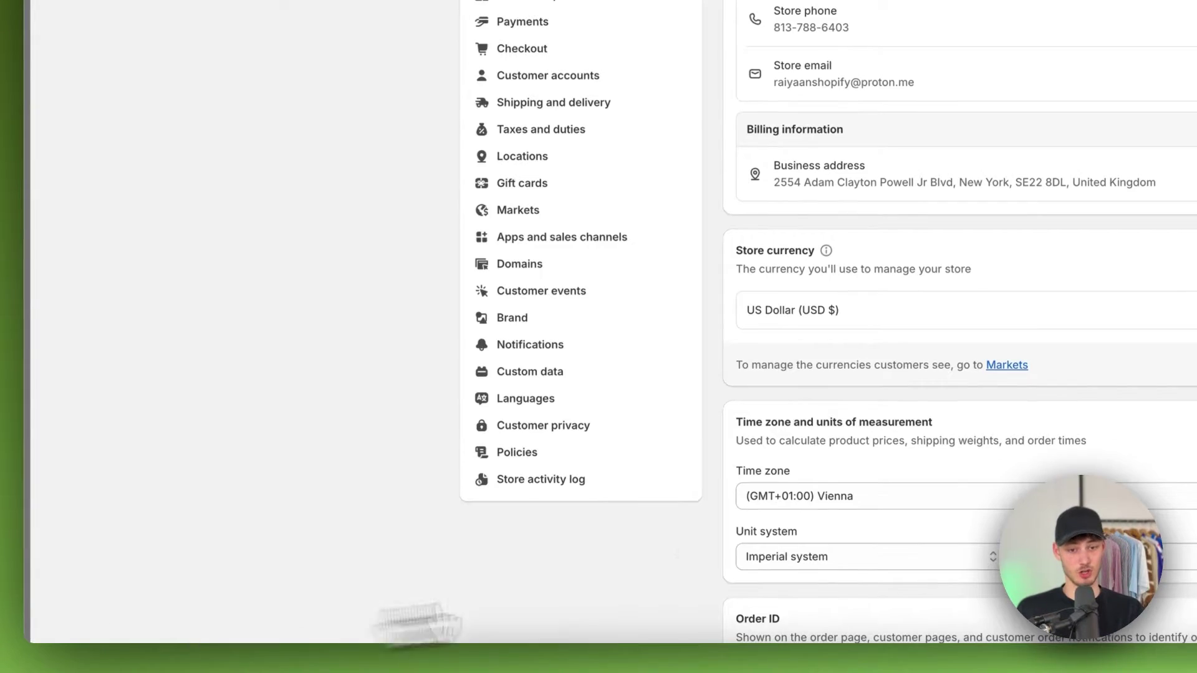
left_click(686, 251)
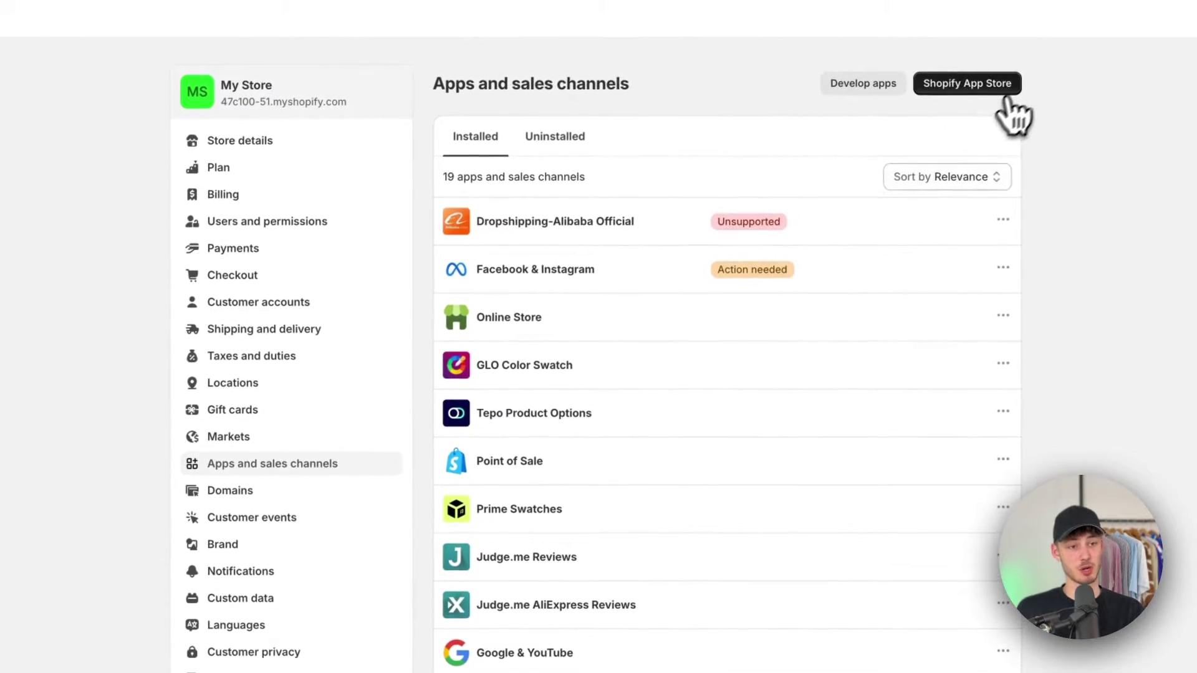
left_click(986, 88)
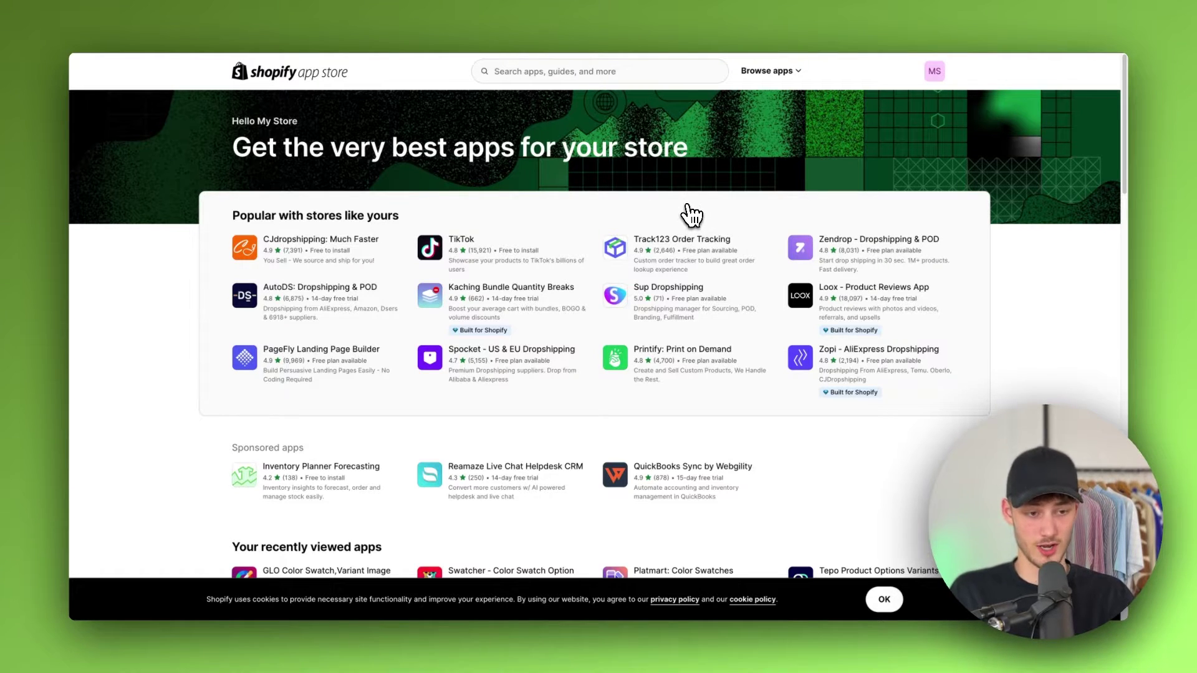
Search the App Store for 'countdown timer' apps, bringing up 484 results.
scroll(695, 206, "down", 5)
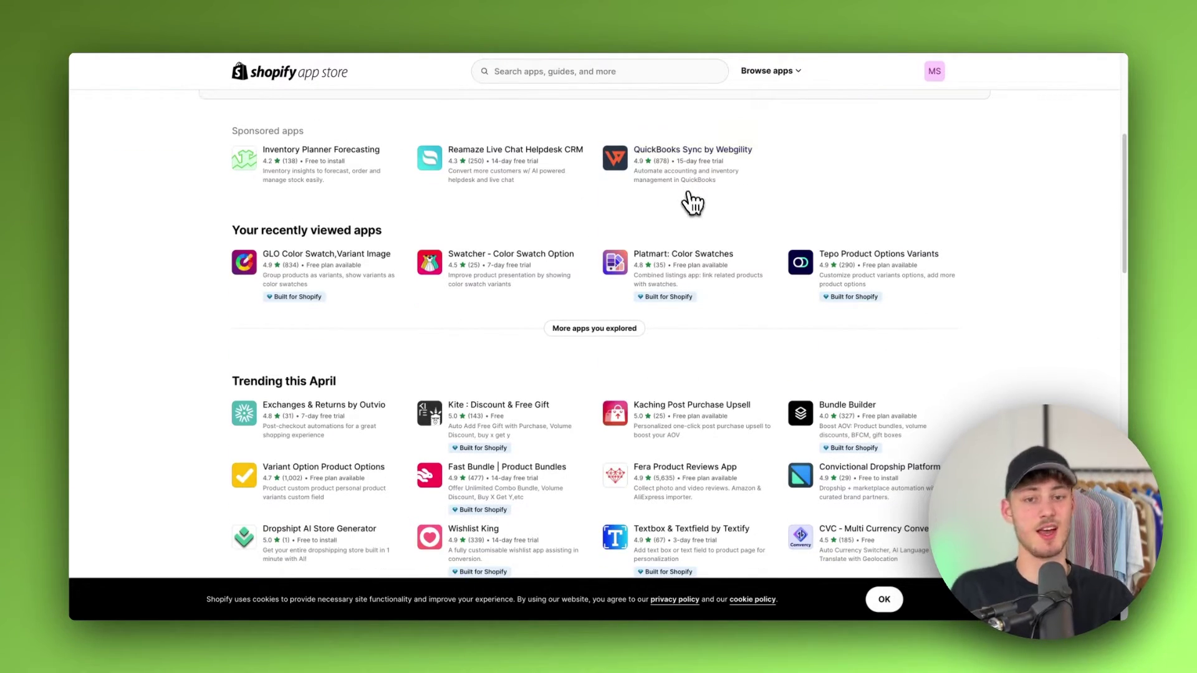
scroll(692, 206, "up", 5)
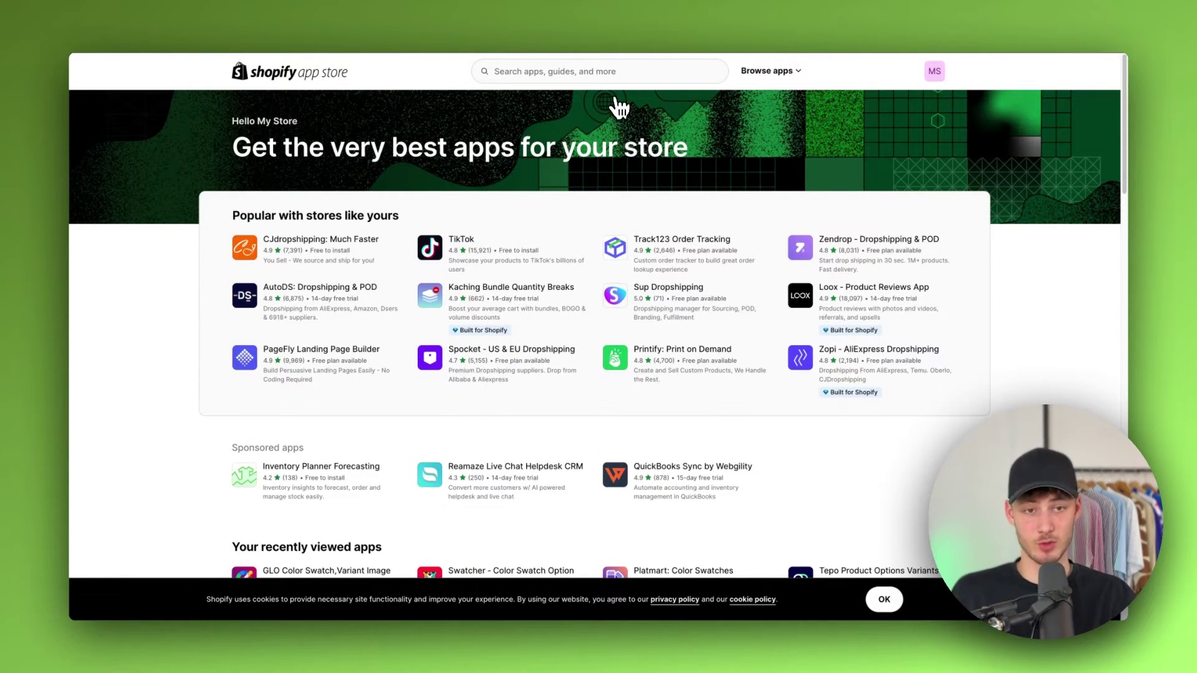
left_click(617, 75)
type("countdown")
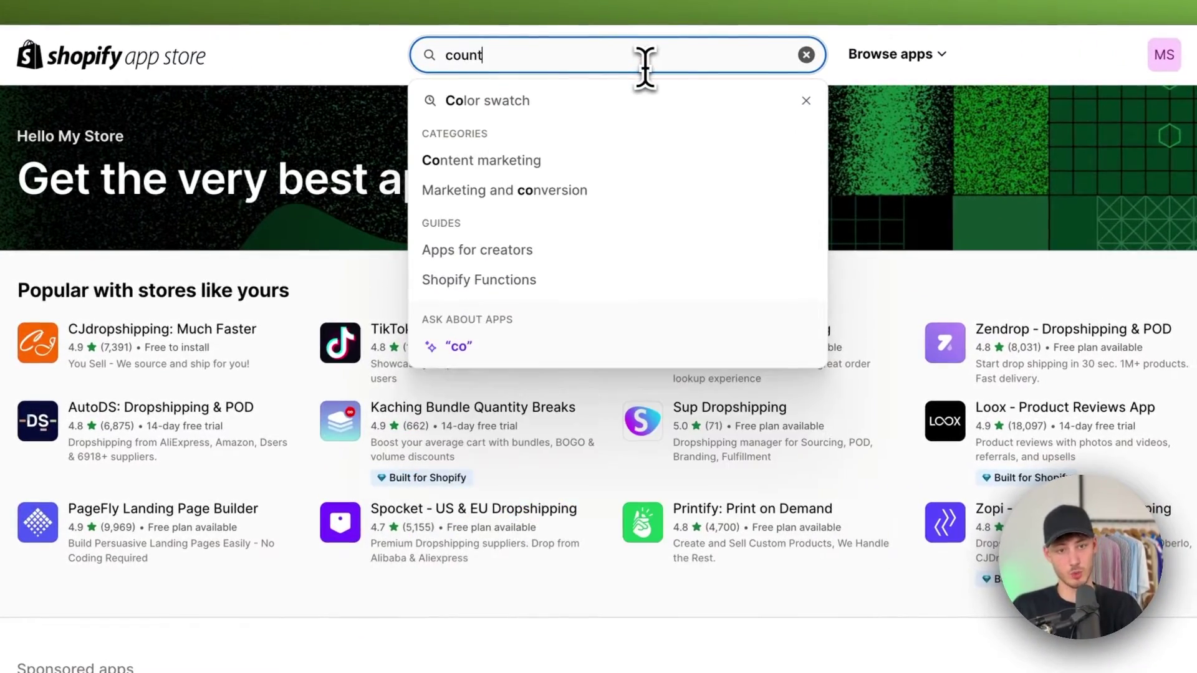
left_click(570, 106)
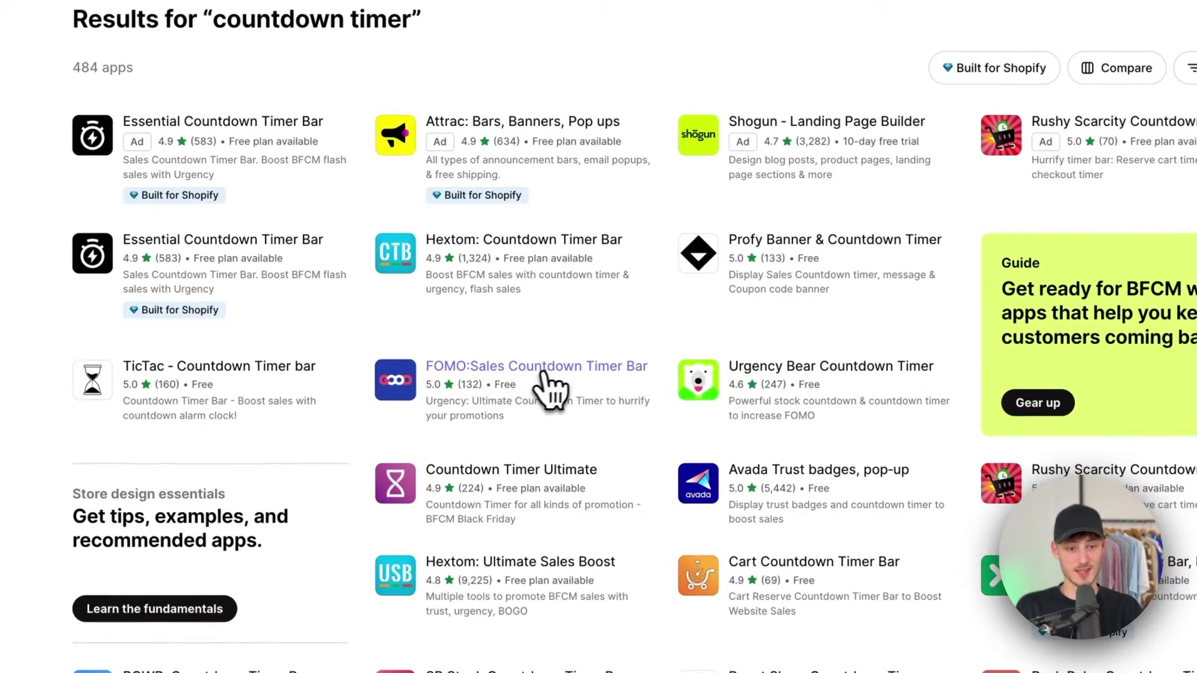
Open the free, 5.0-rated FOMO:Sales Countdown Timer Bar listing and begin installing it.
left_click(564, 369)
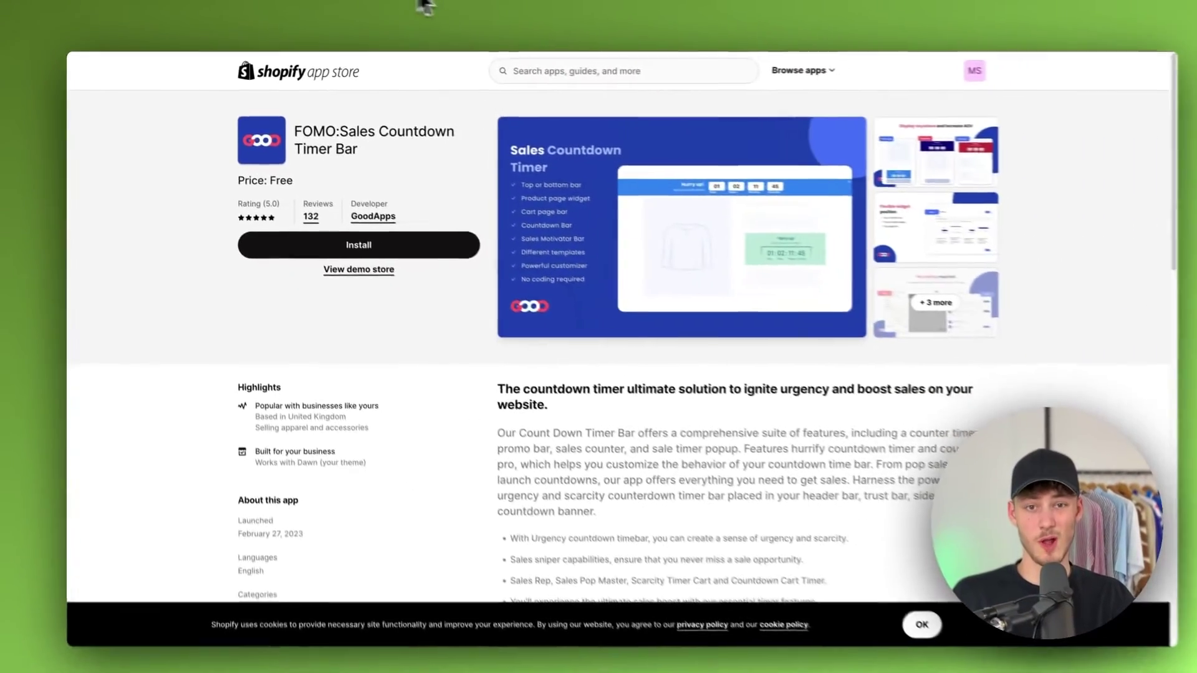
key("super+bracketleft")
scroll(609, 333, "down", 15)
scroll(610, 333, "up", 6)
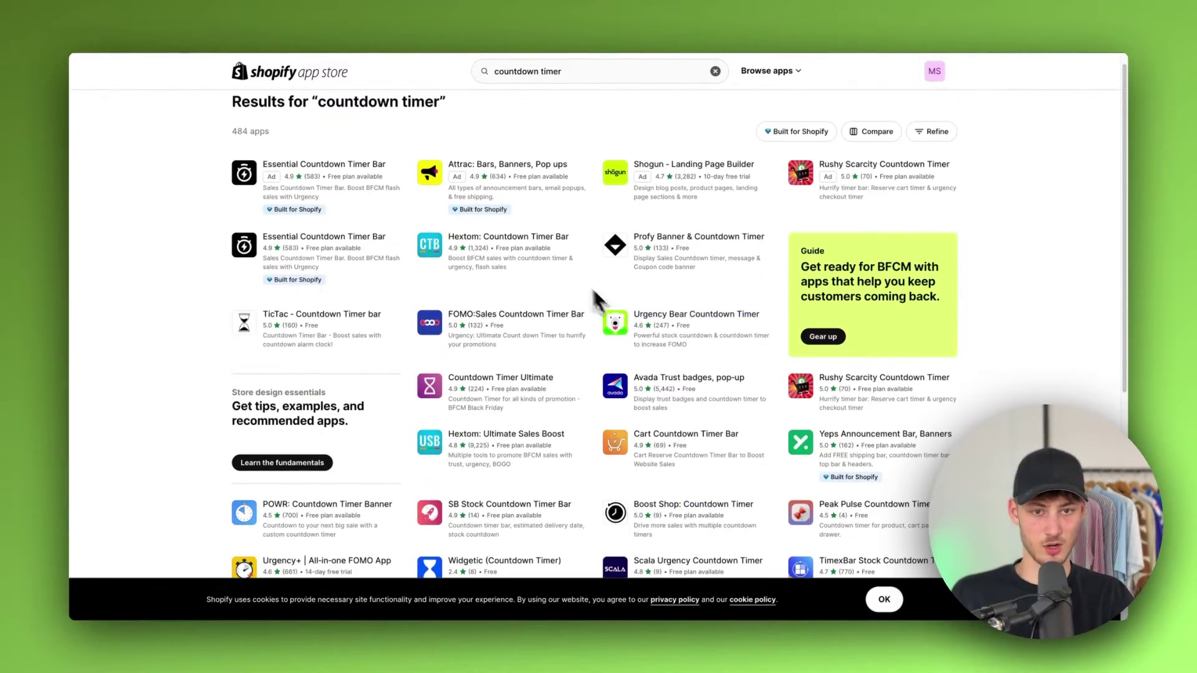
key("super+bracketright")
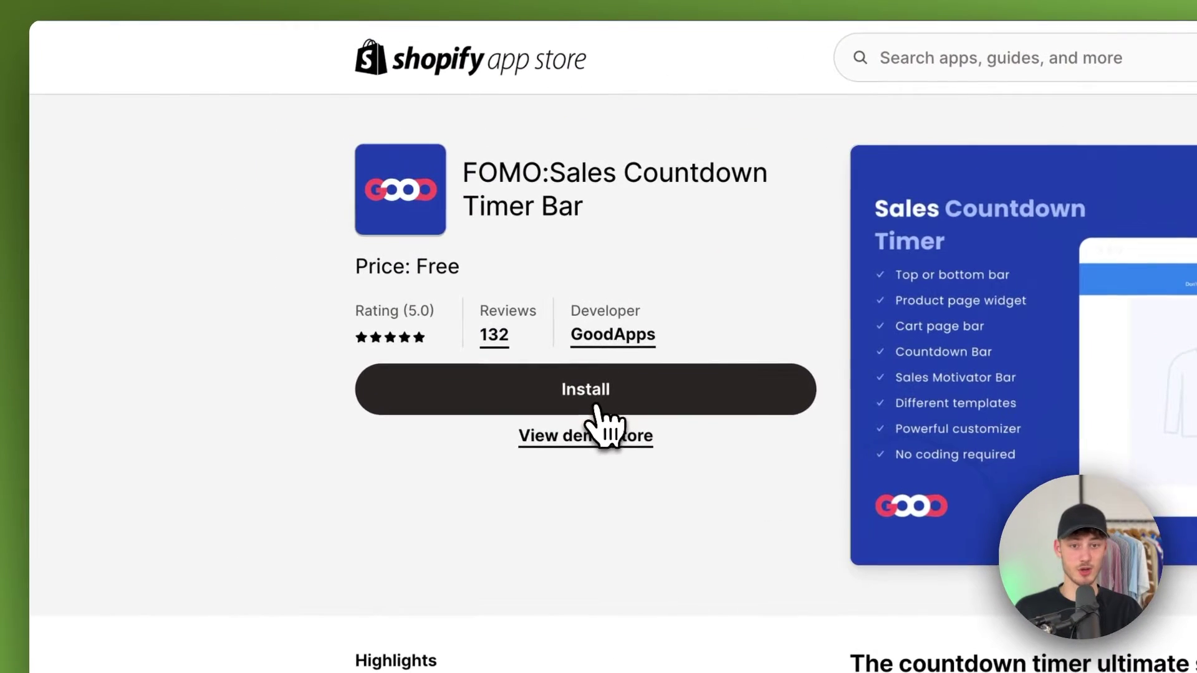
left_click(597, 407)
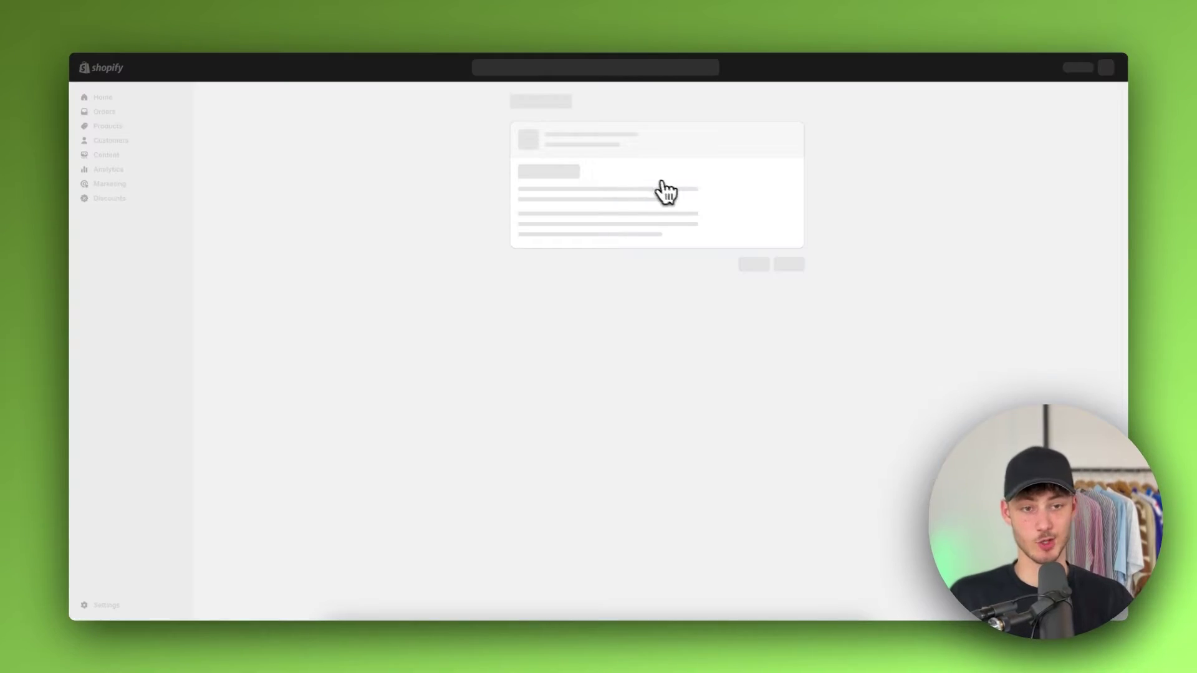
Confirm the app installation and advance onboarding to the storefront integration step.
left_click(789, 293)
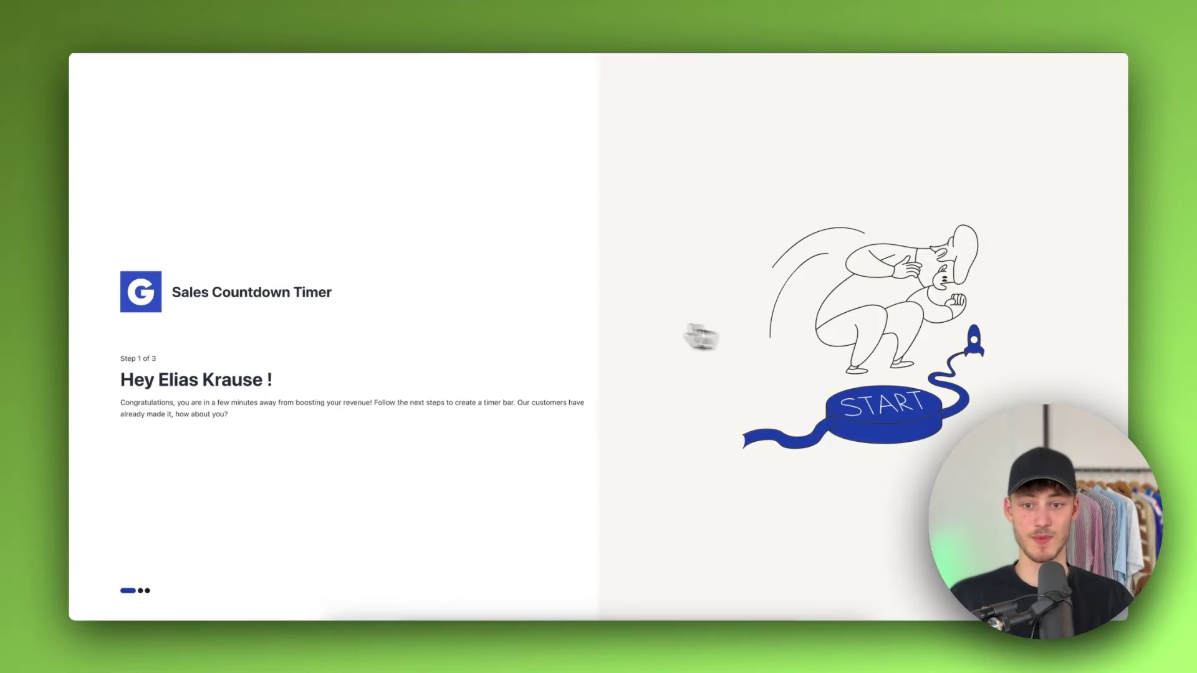
triple_click(265, 444)
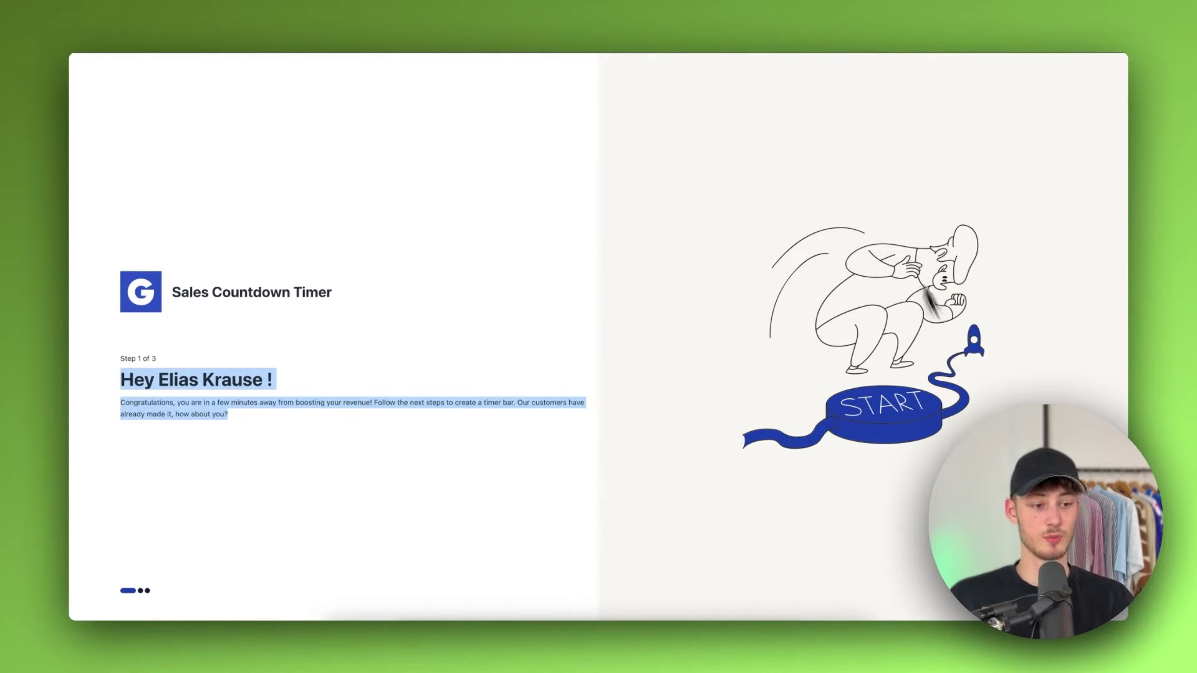
left_click(1071, 591)
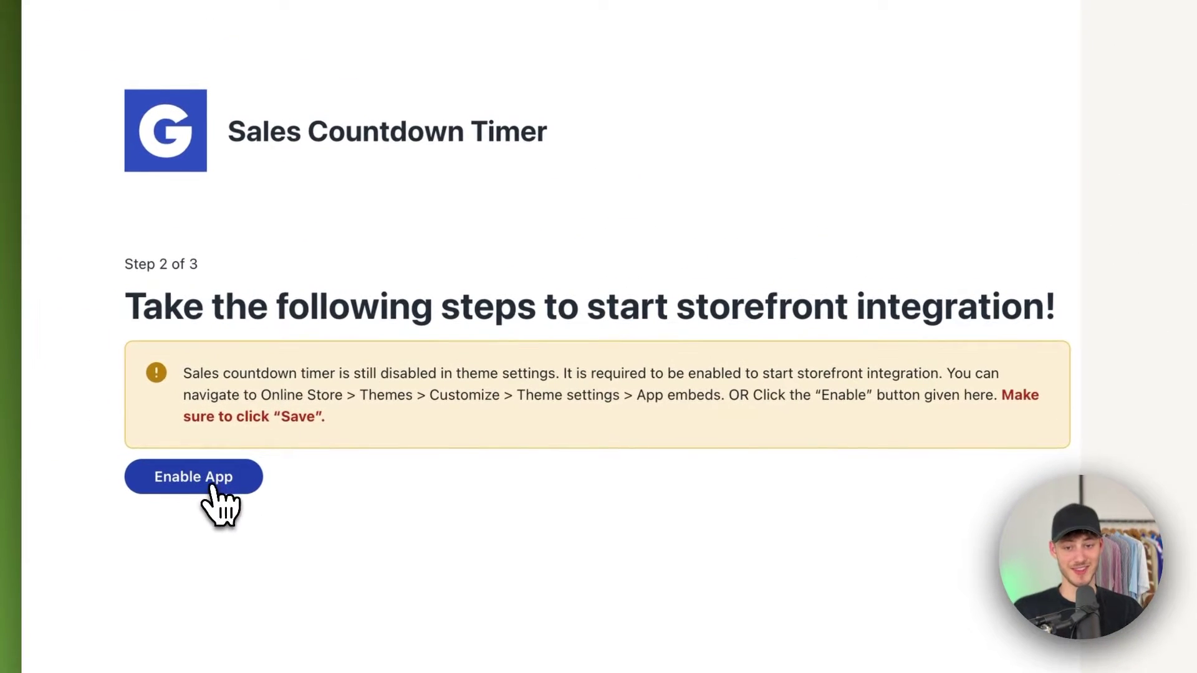
Turn on the Timer app embed in the Dawn theme, save, and stay on the page.
left_click(128, 461)
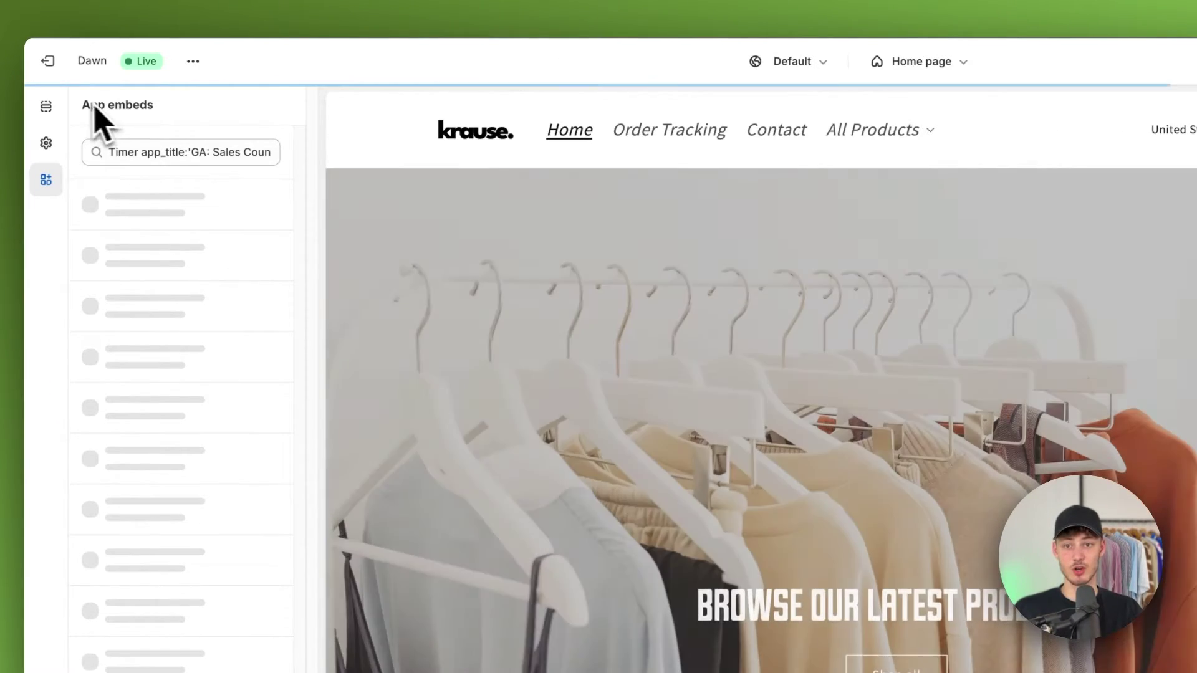
left_click_drag(91, 103, 179, 106)
left_click(187, 125)
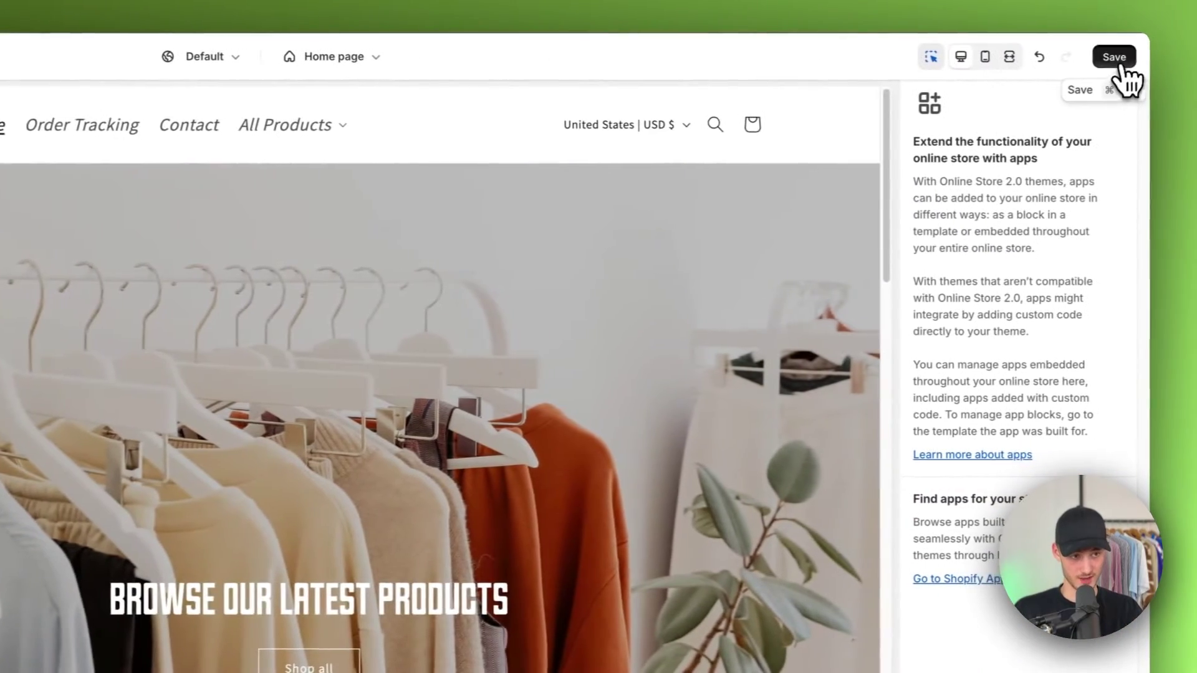
left_click(1113, 58)
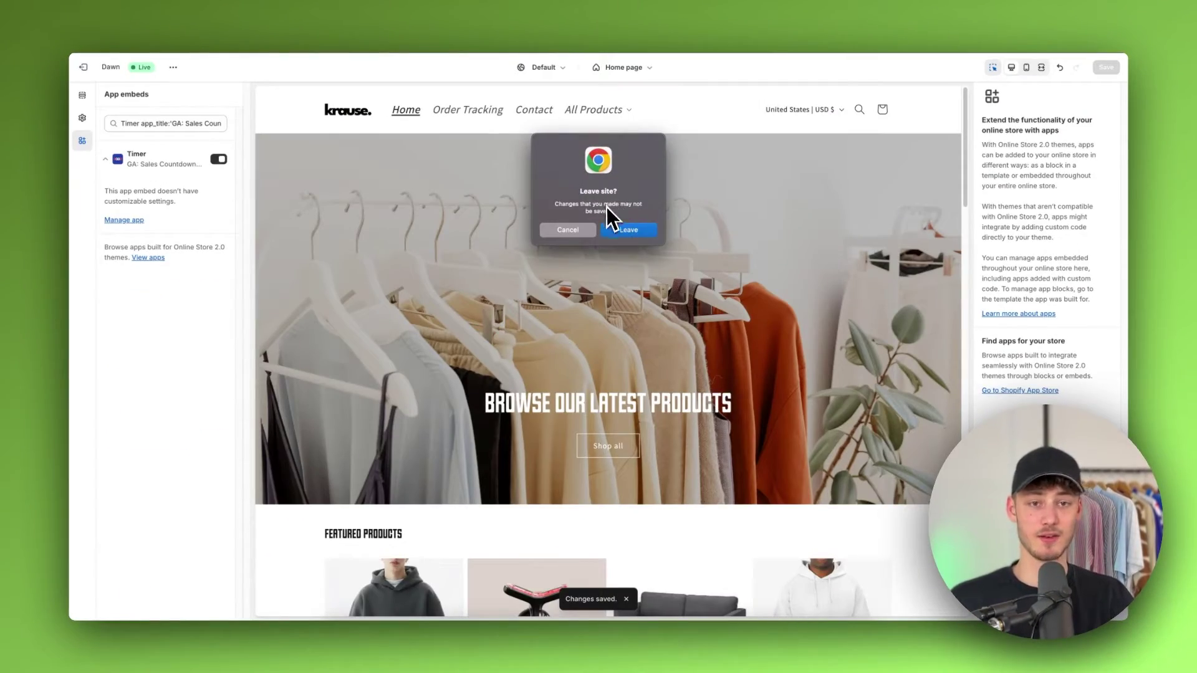
left_click(575, 231)
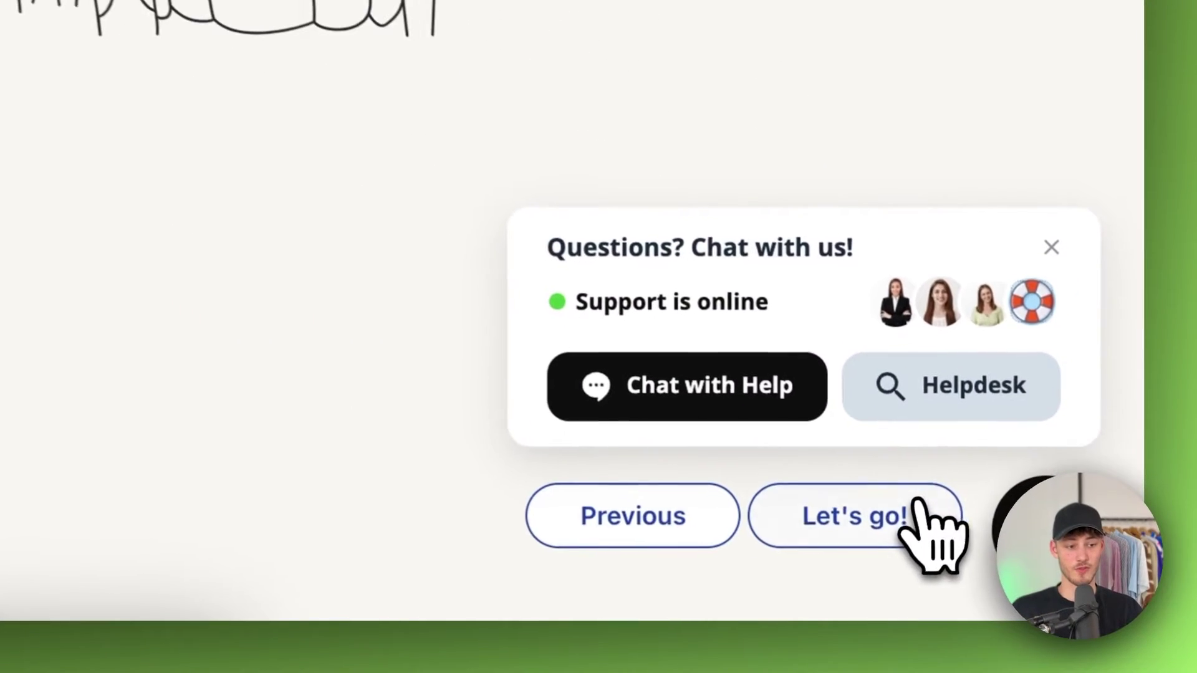
Advance to campaign setup and enter a test campaign name 'Home Page'.
left_click(1043, 590)
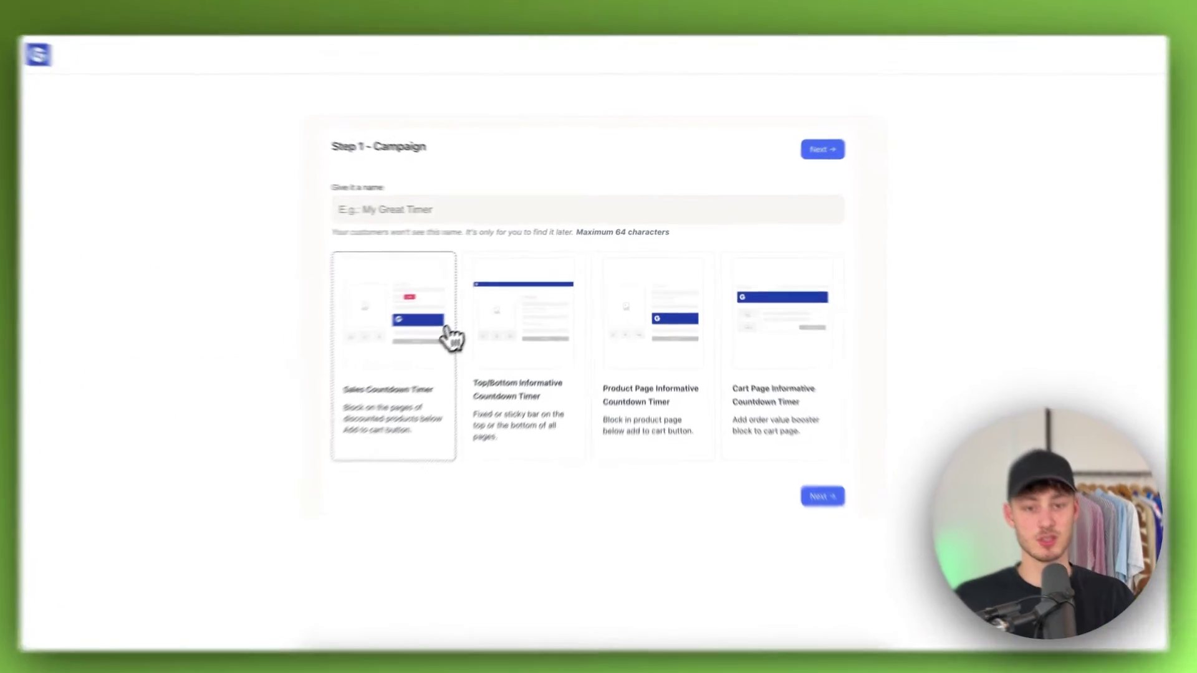
left_click_drag(167, 149, 395, 164)
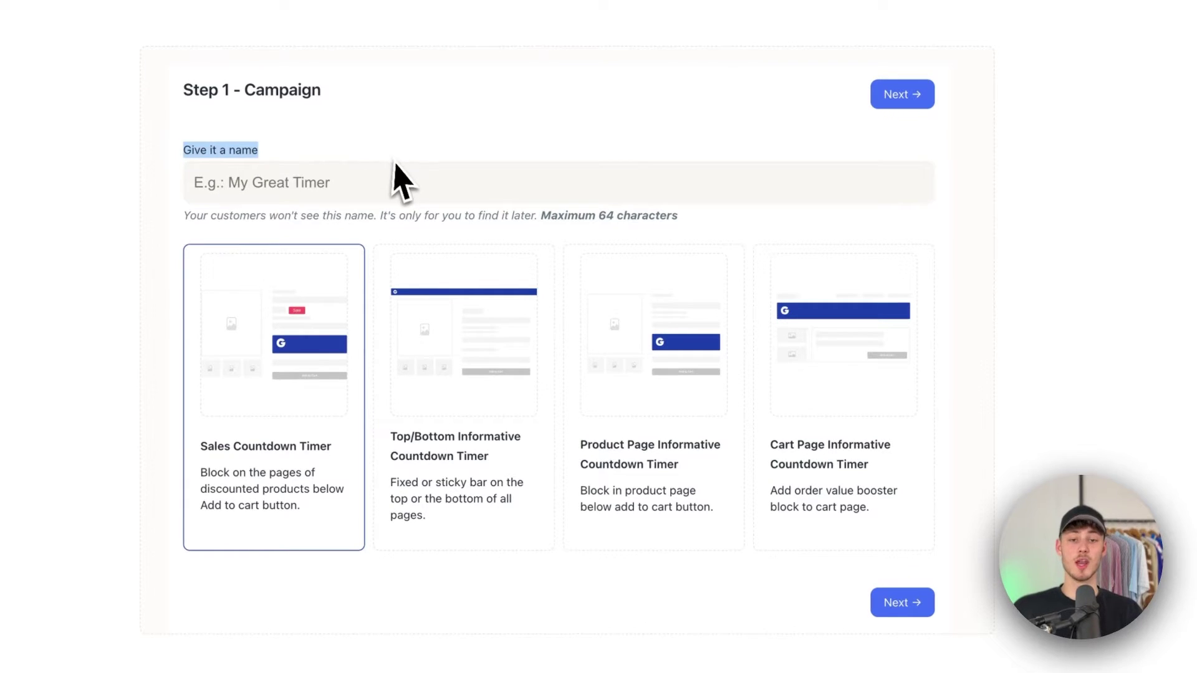
left_click(394, 167)
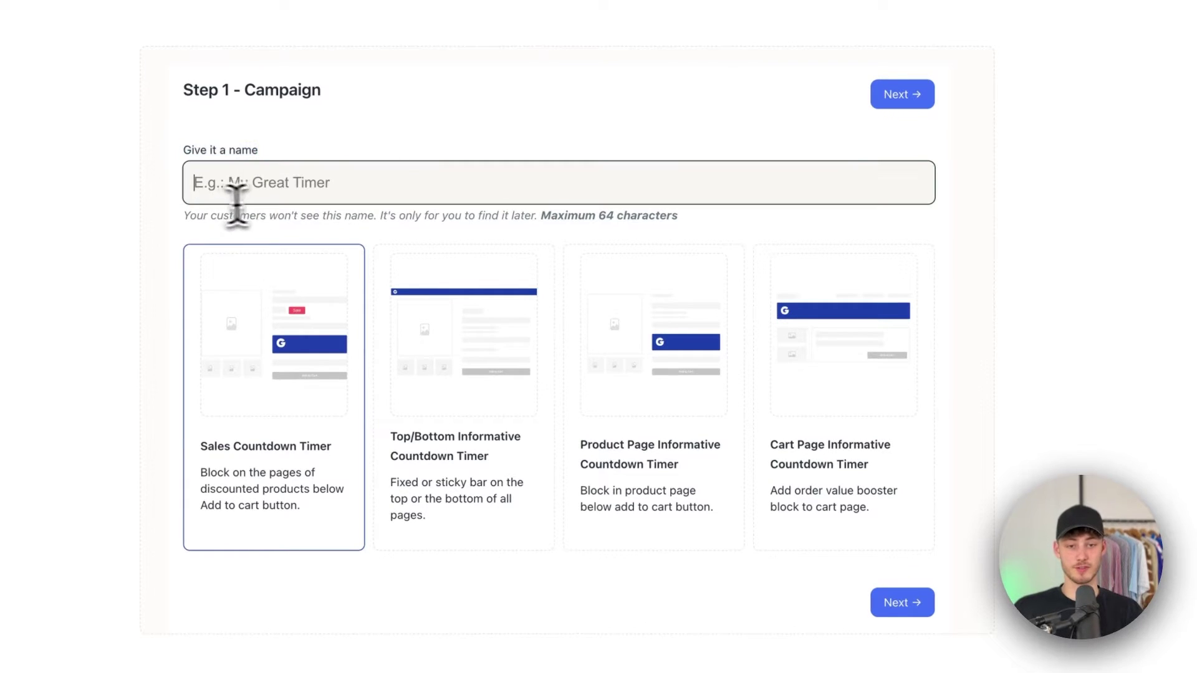
left_click_drag(151, 189, 630, 232)
left_click(631, 232)
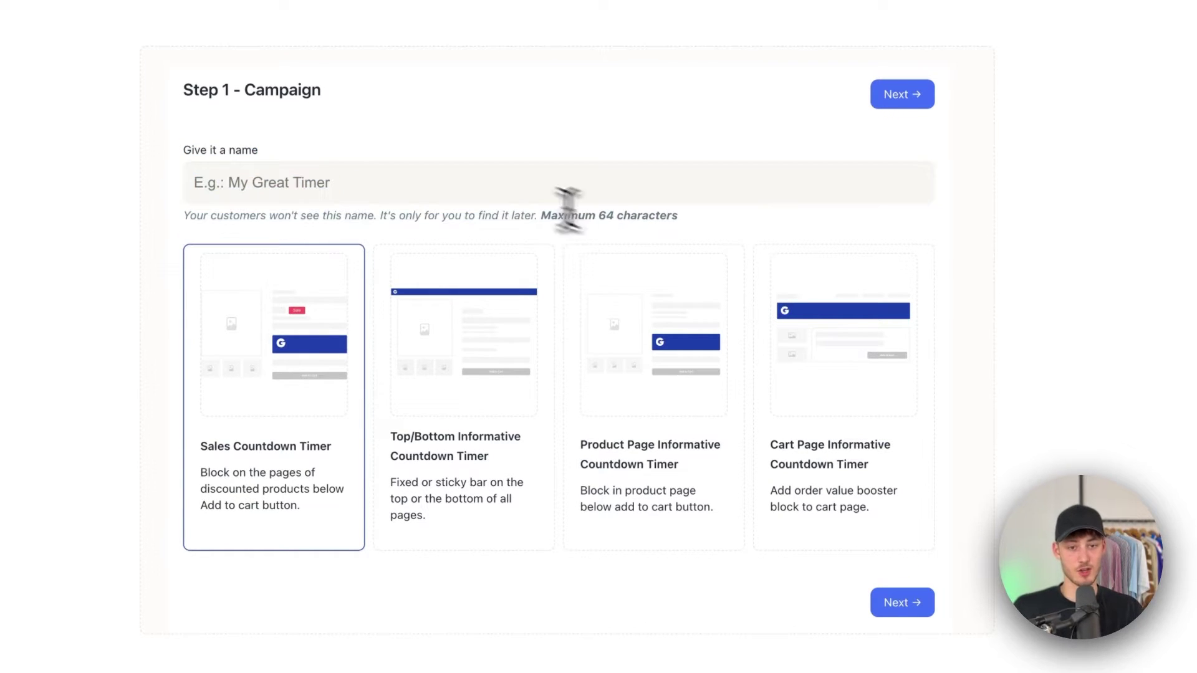
left_click(508, 180)
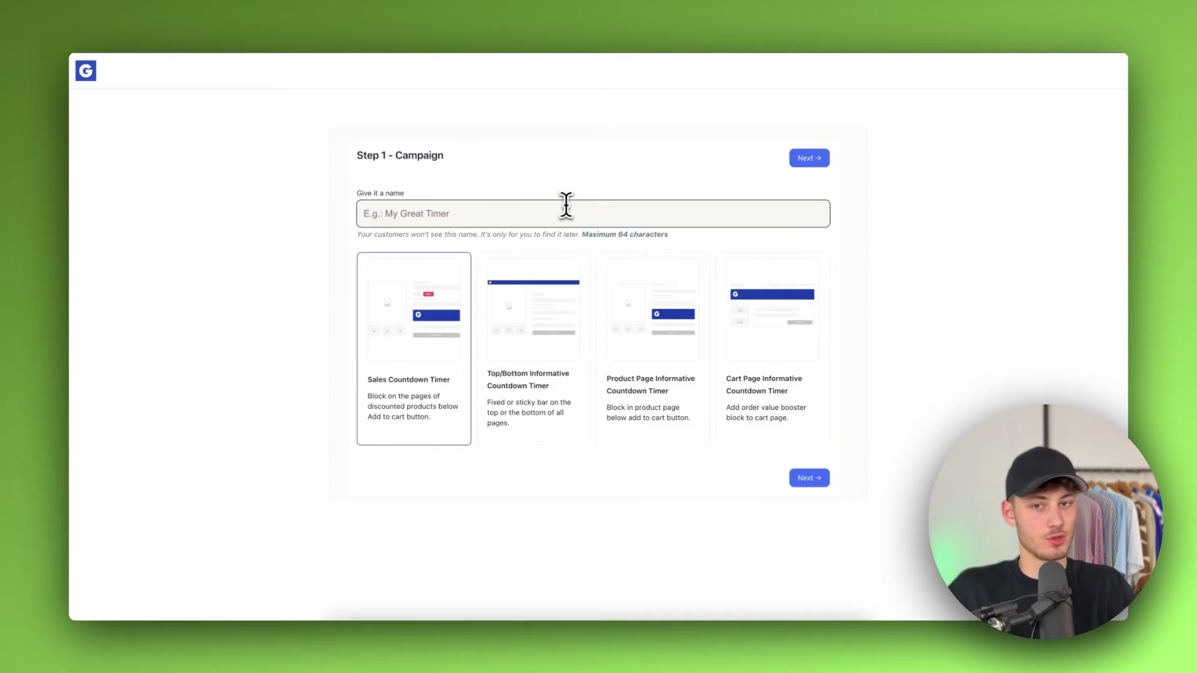
type("Home Page")
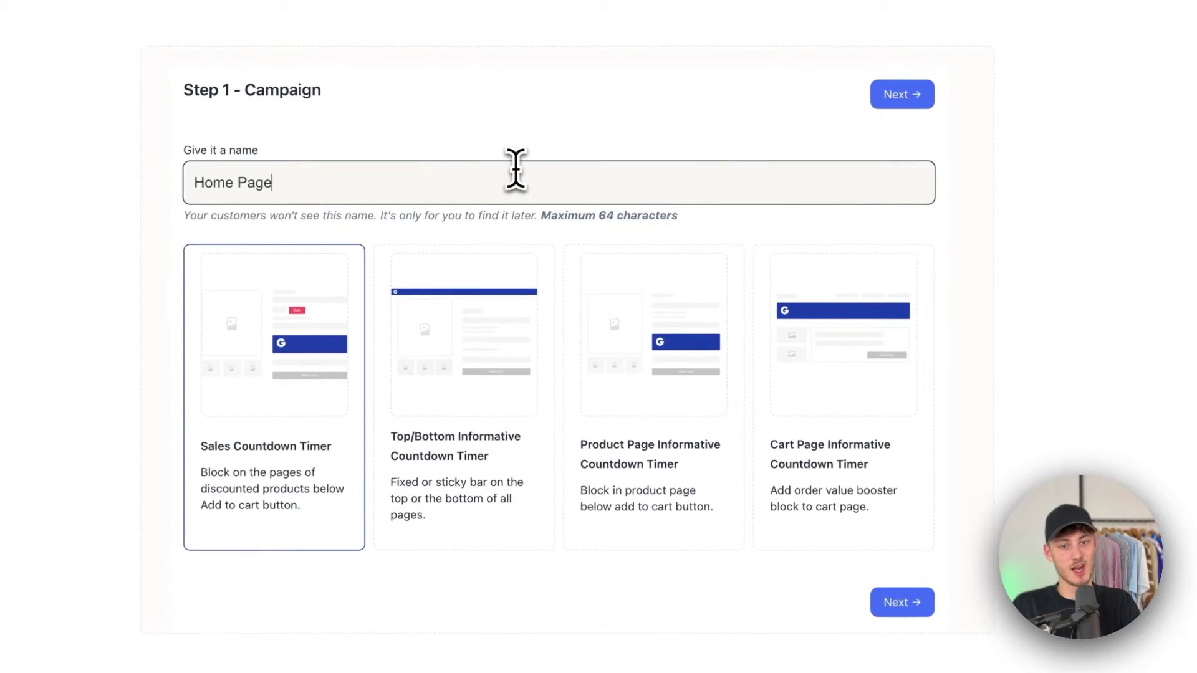
Replace it with 'Product_Overzised Hoodie' and choose the Sales Countdown Timer type.
key("ctrl+a")
key("BackSpace")
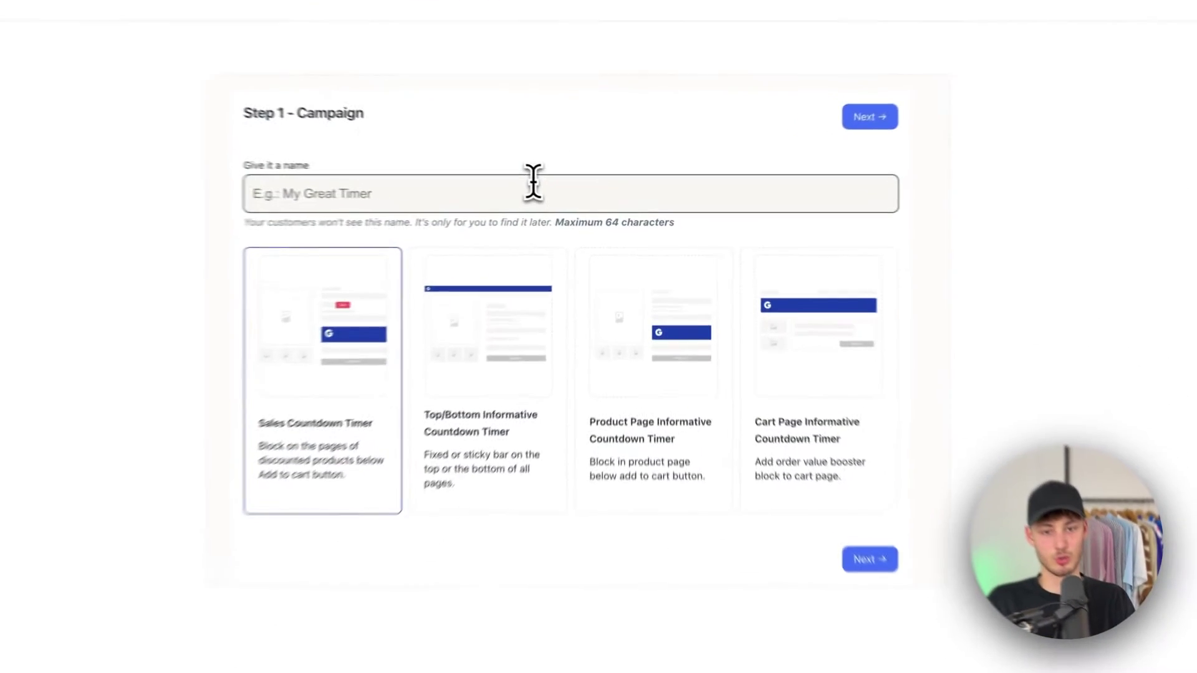
type("Product-")
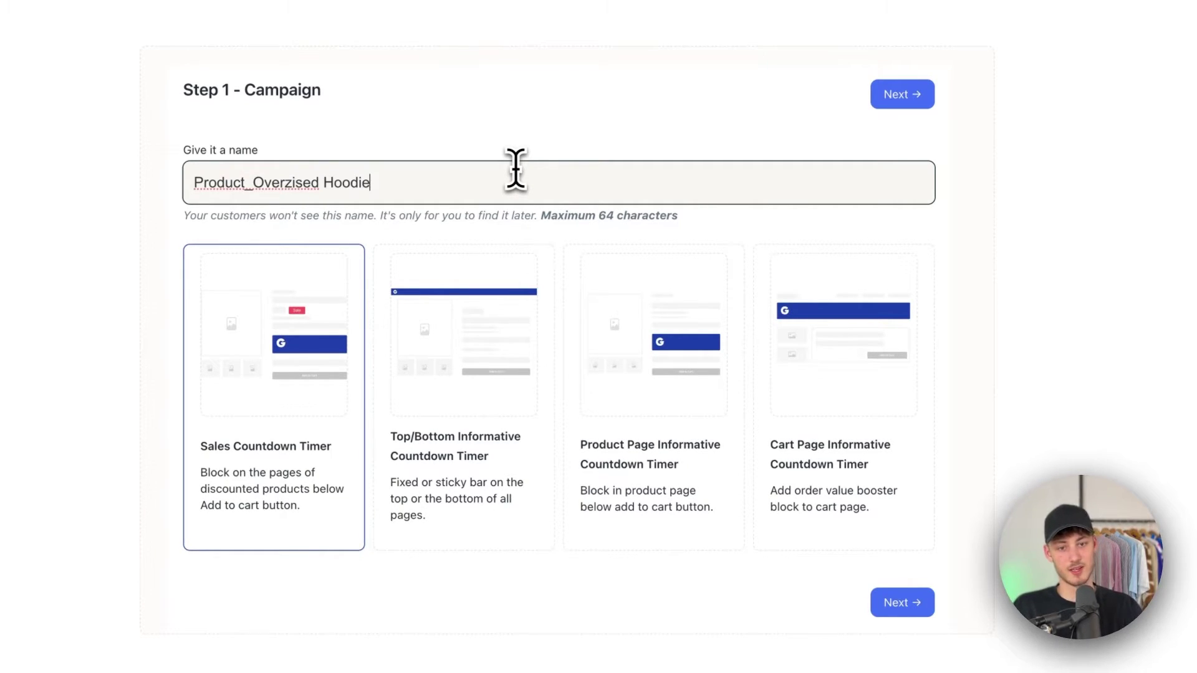
left_click(109, 294)
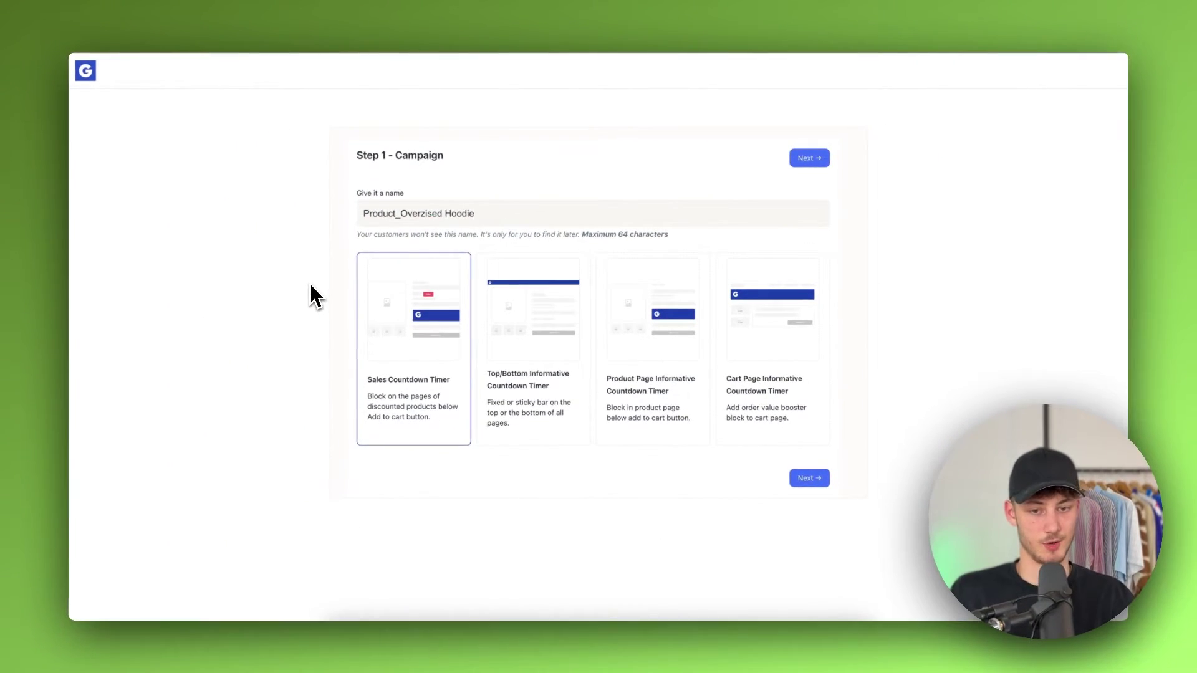
left_click(409, 351)
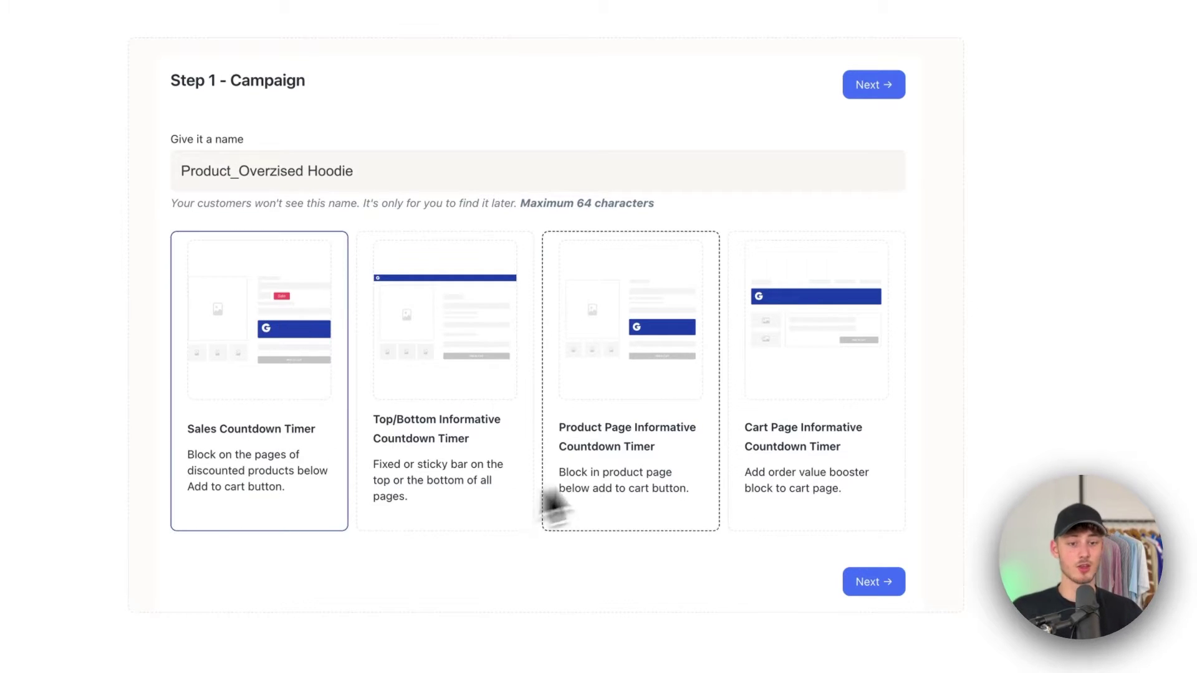
Compare the Top/Bottom, Product Page and Cart Page types, then keep Sales Countdown Timer and continue.
left_click(465, 430)
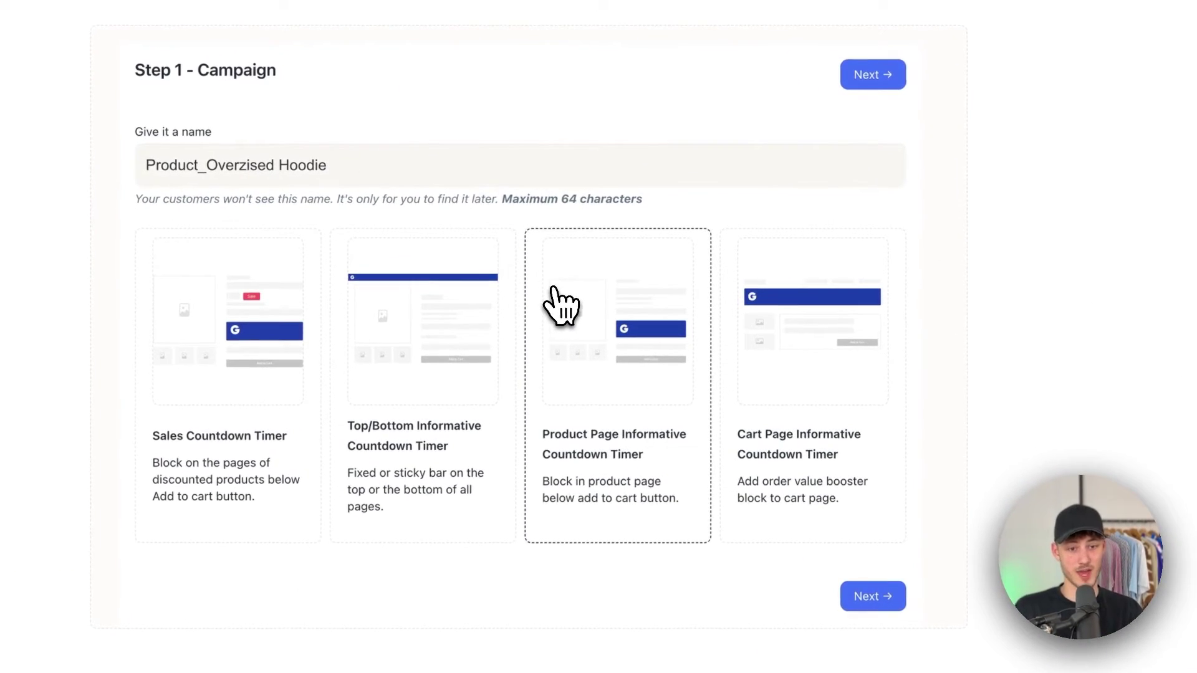
left_click(554, 290)
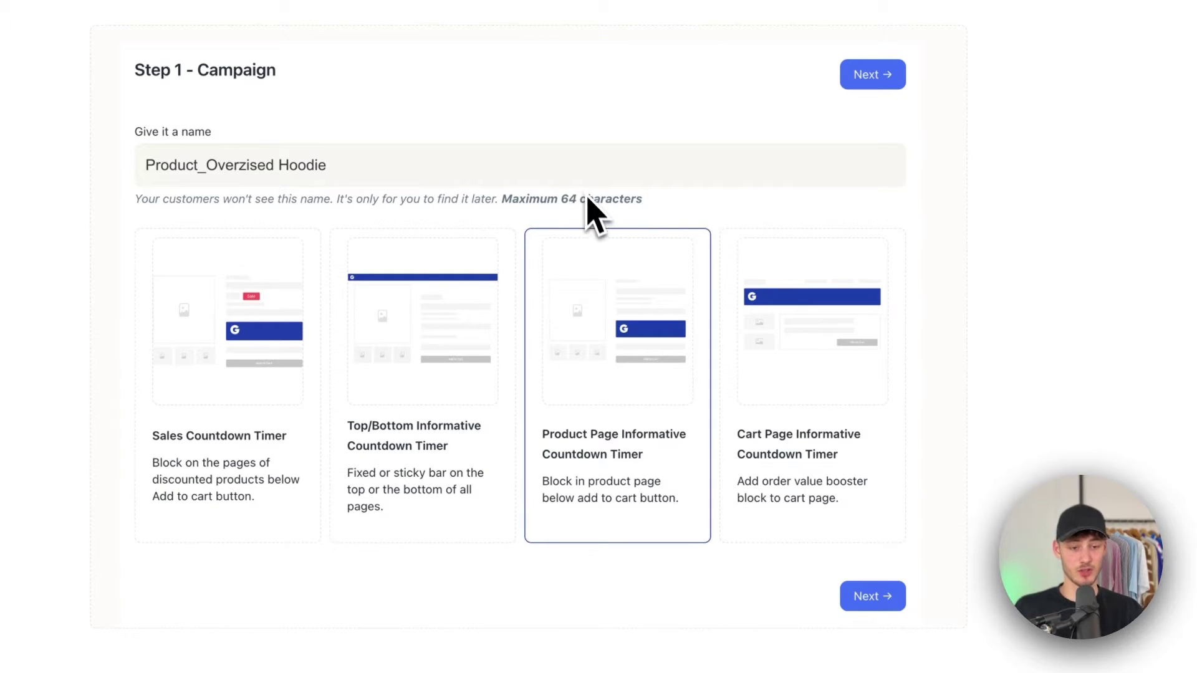
left_click(758, 357)
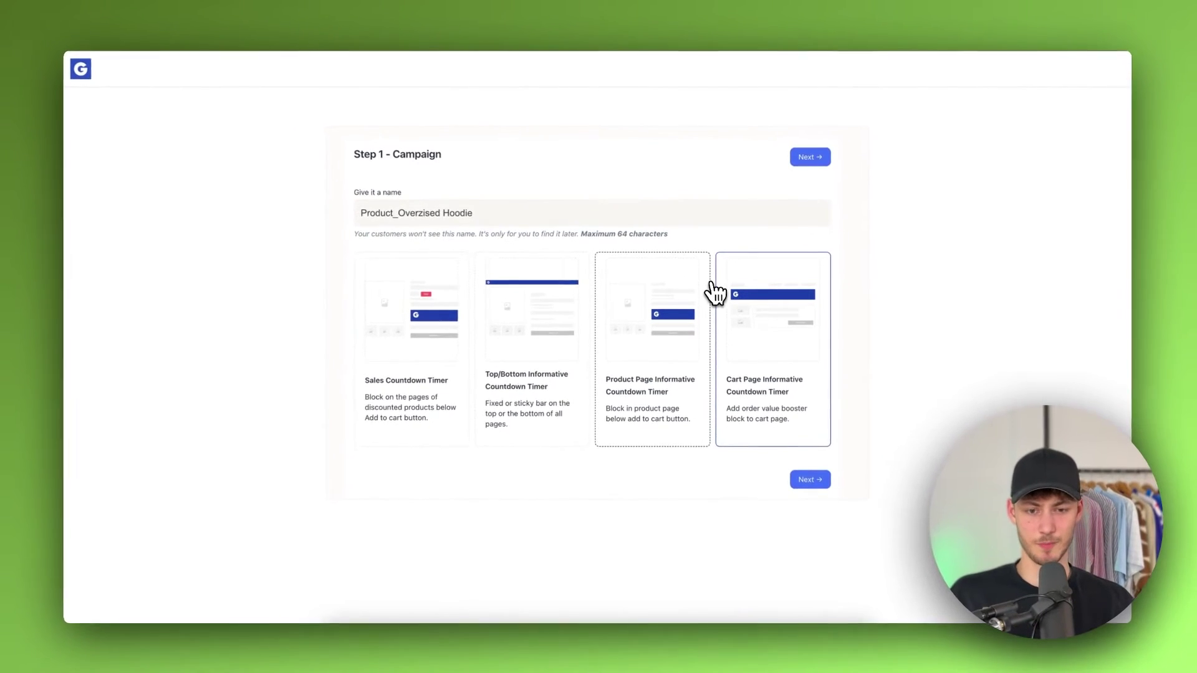
left_click(420, 310)
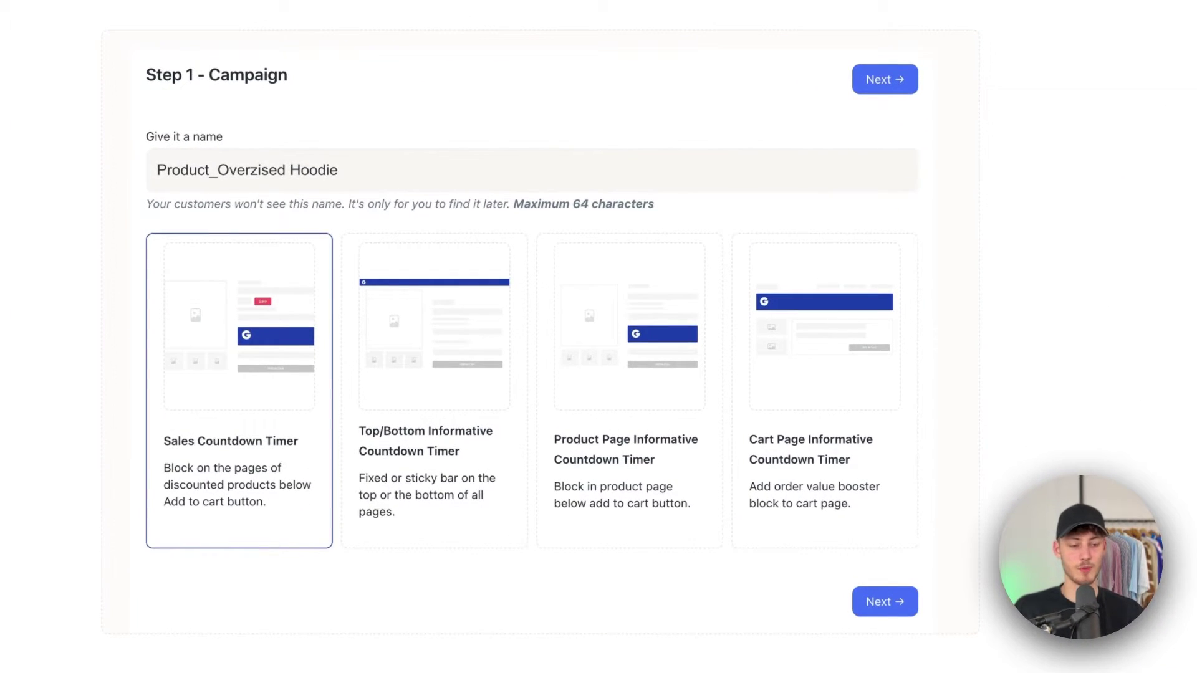
left_click(898, 601)
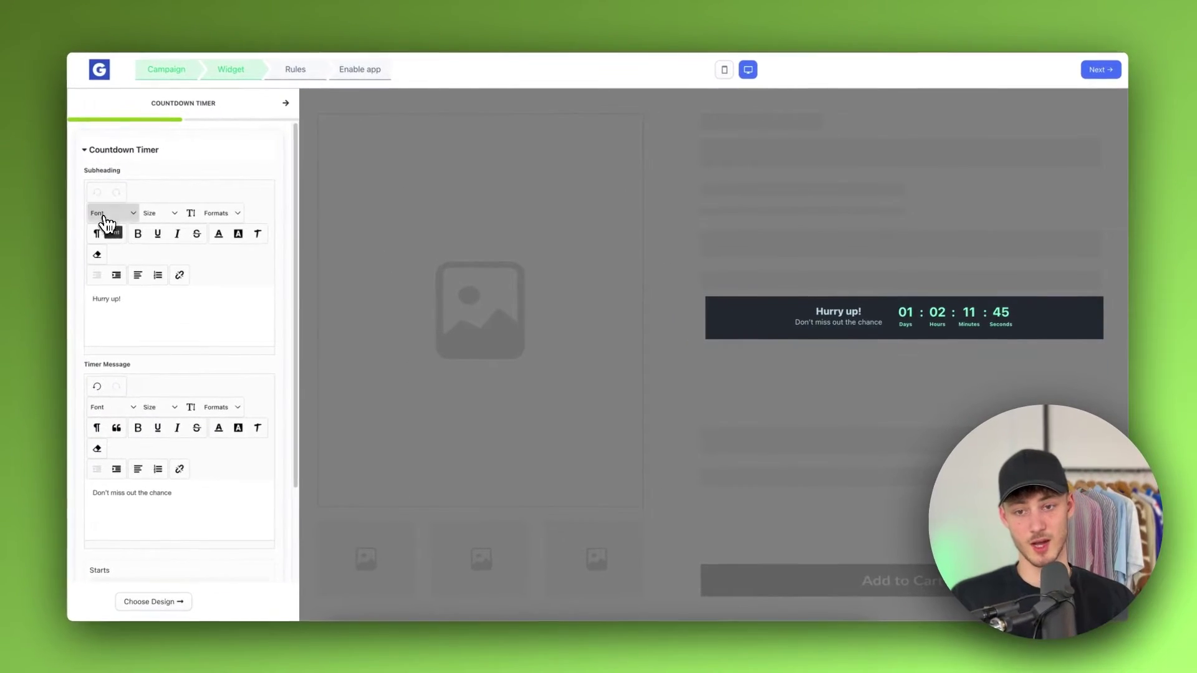
Try the Impact and Trebuchet MS fonts on the 'Hurry up!' subheading.
left_click(103, 212)
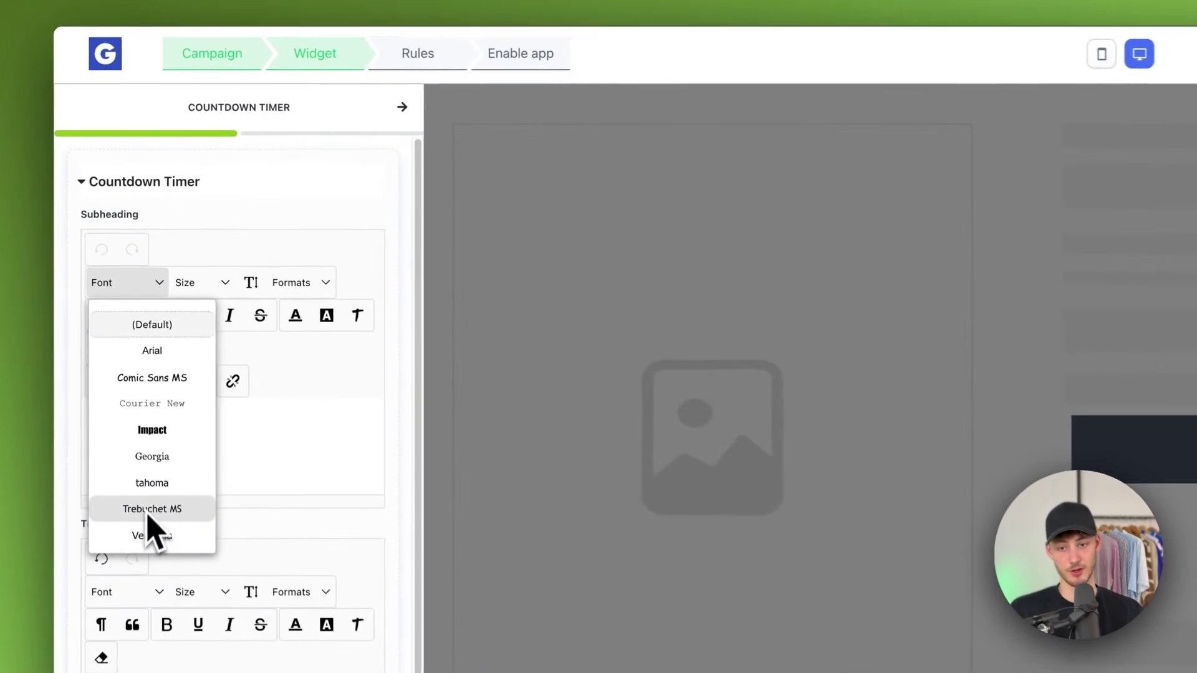
scroll(201, 333, "down", 2)
scroll(280, 340, "up", 2)
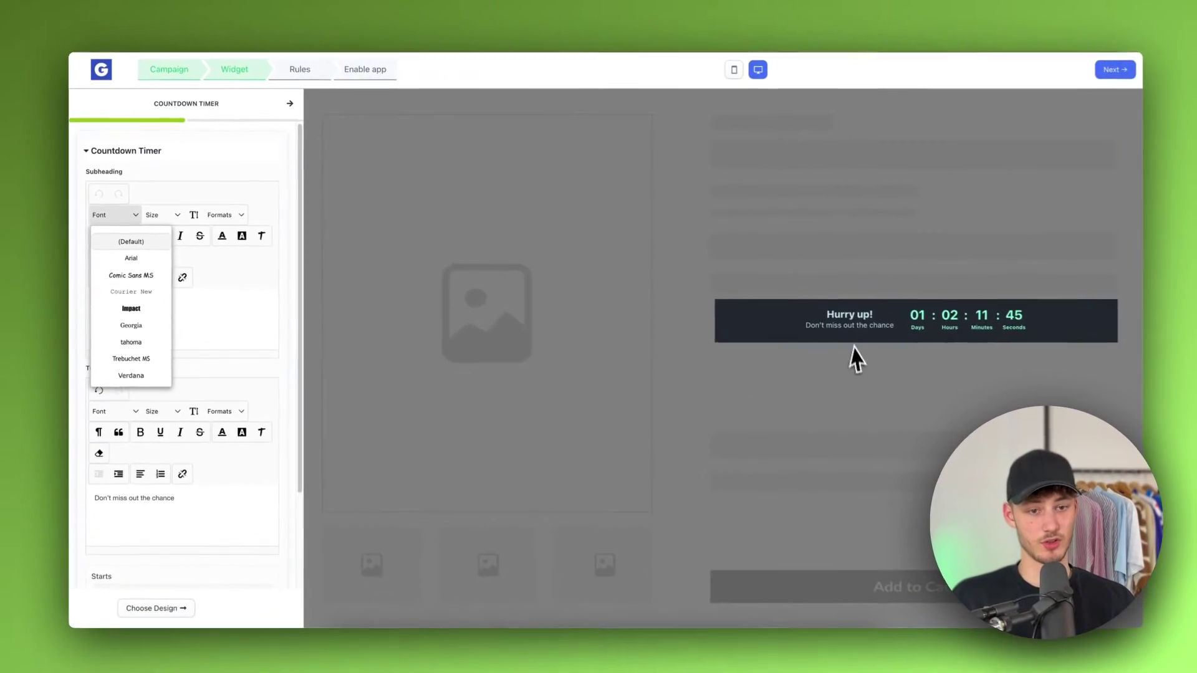
left_click(134, 257)
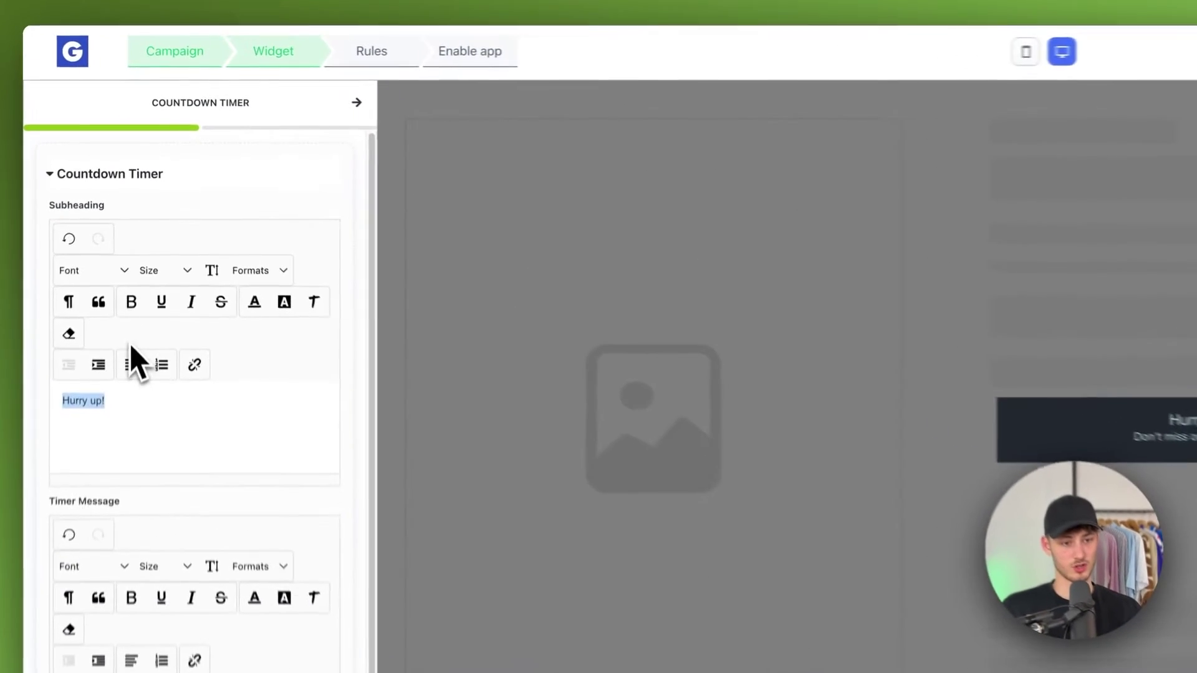
left_click(125, 214)
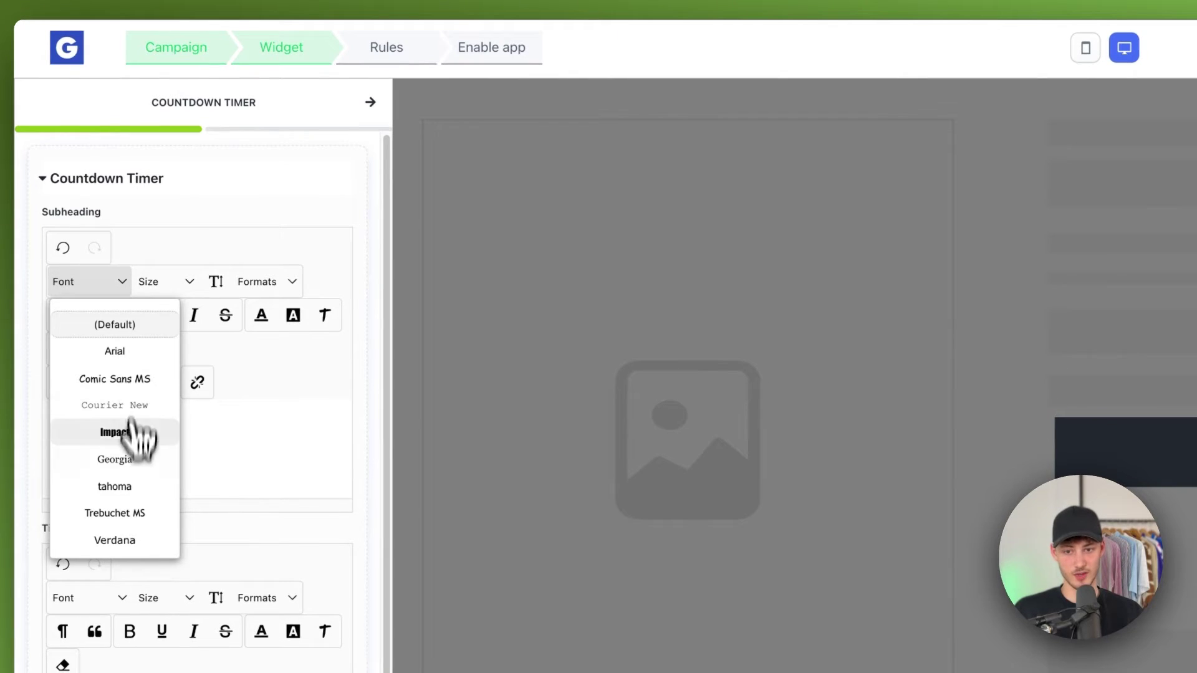
left_click(131, 432)
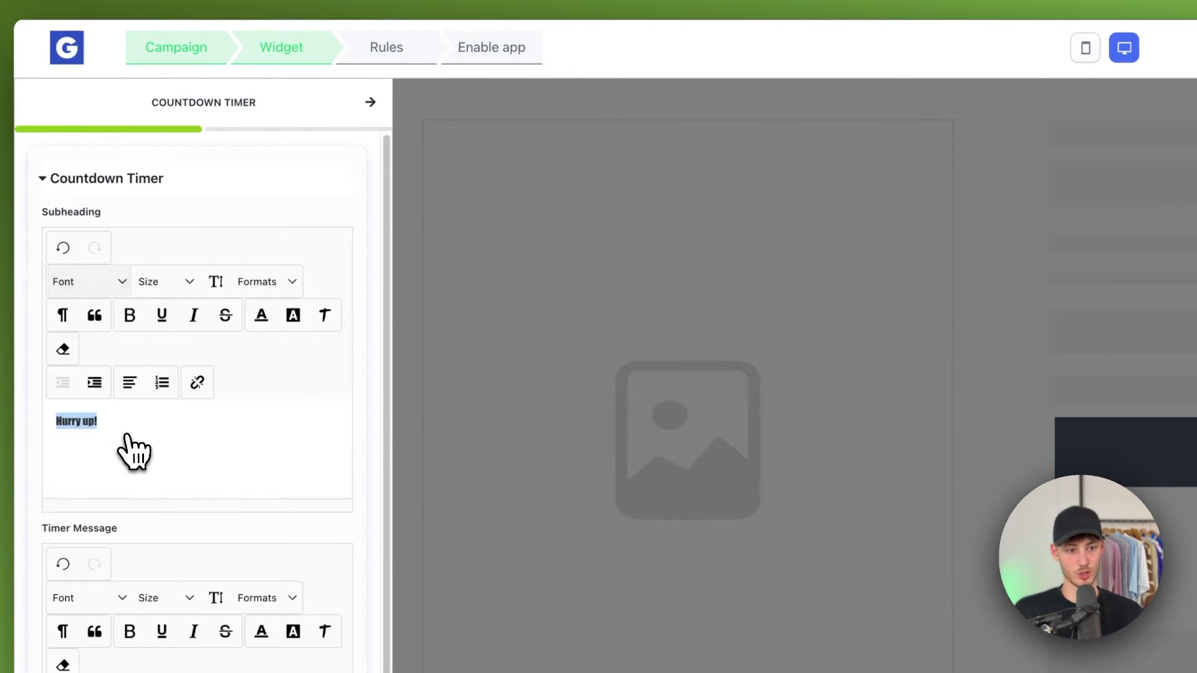
left_click(103, 282)
left_click(116, 521)
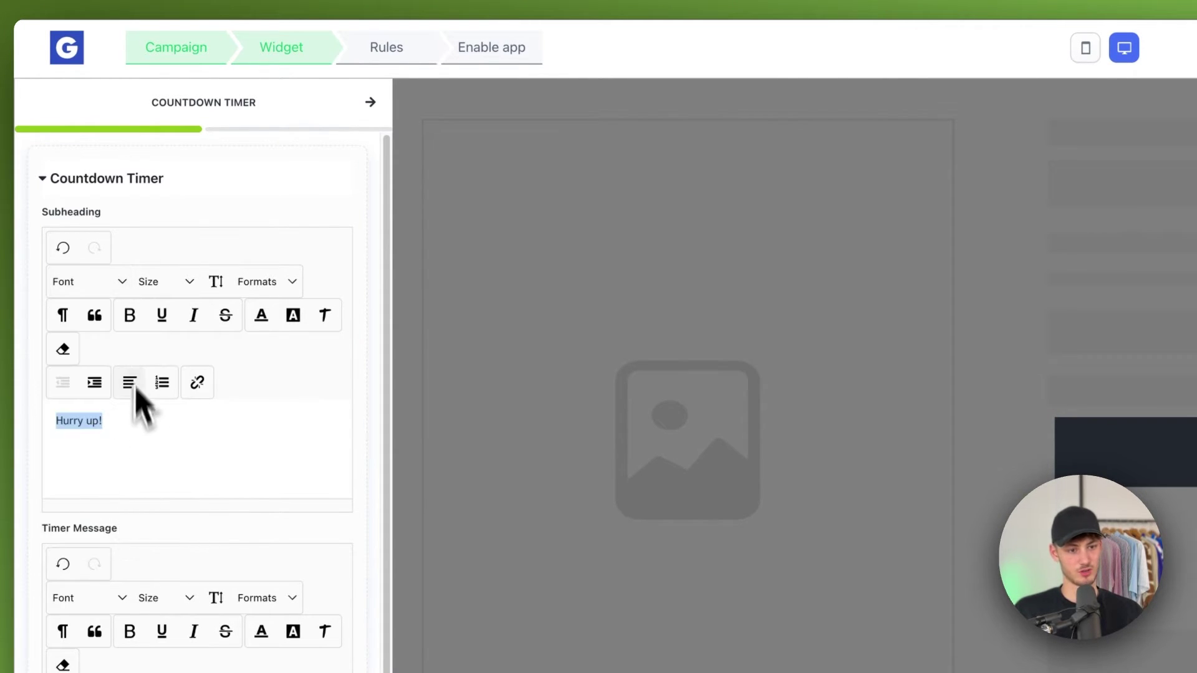
Return the subheading to its default font.
left_click(99, 284)
scroll(115, 405, "down", 2)
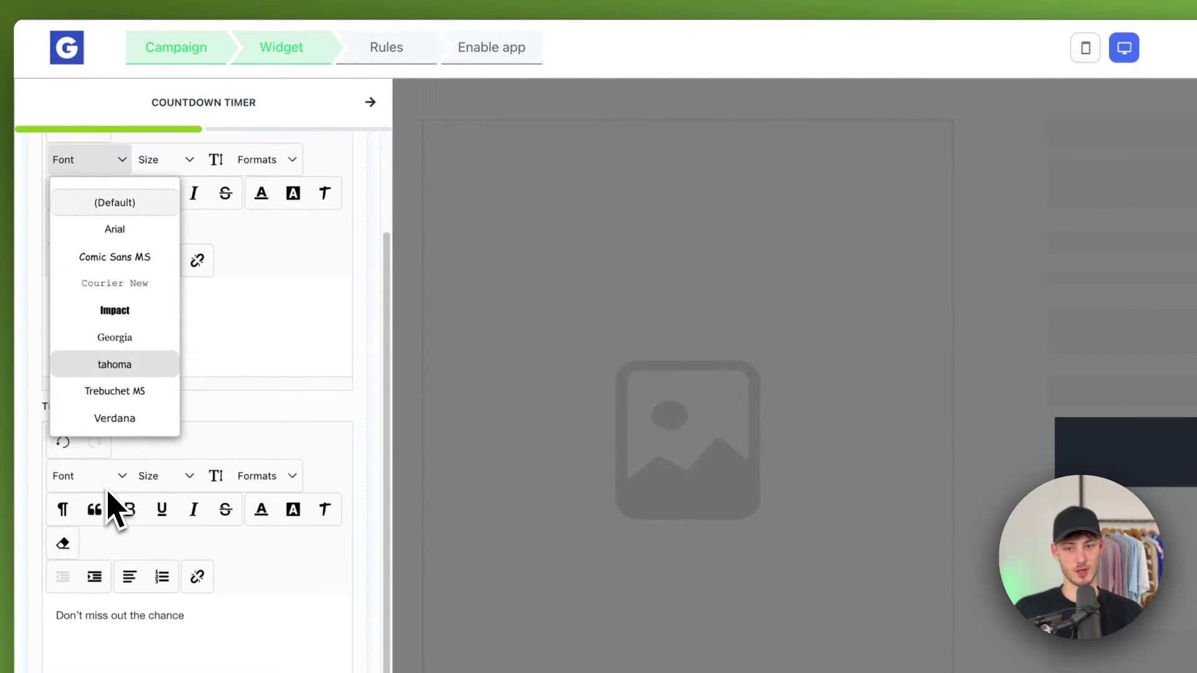
left_click(147, 449)
scroll(127, 483, "up", 2)
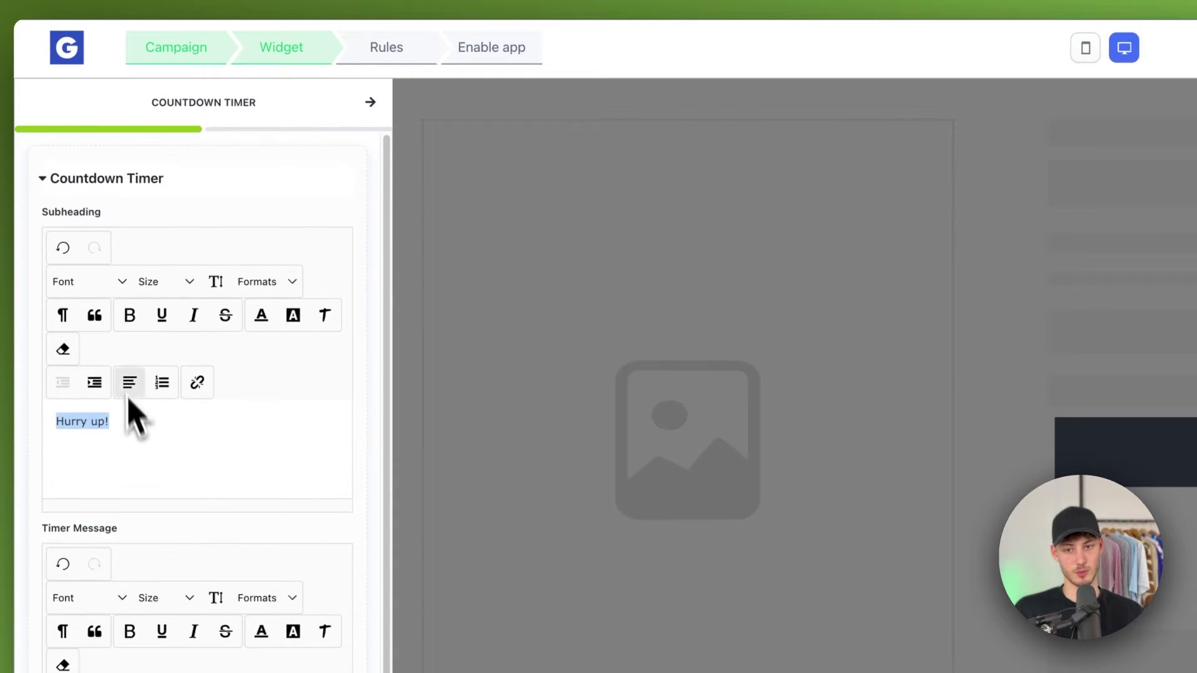
left_click(103, 284)
left_click(122, 329)
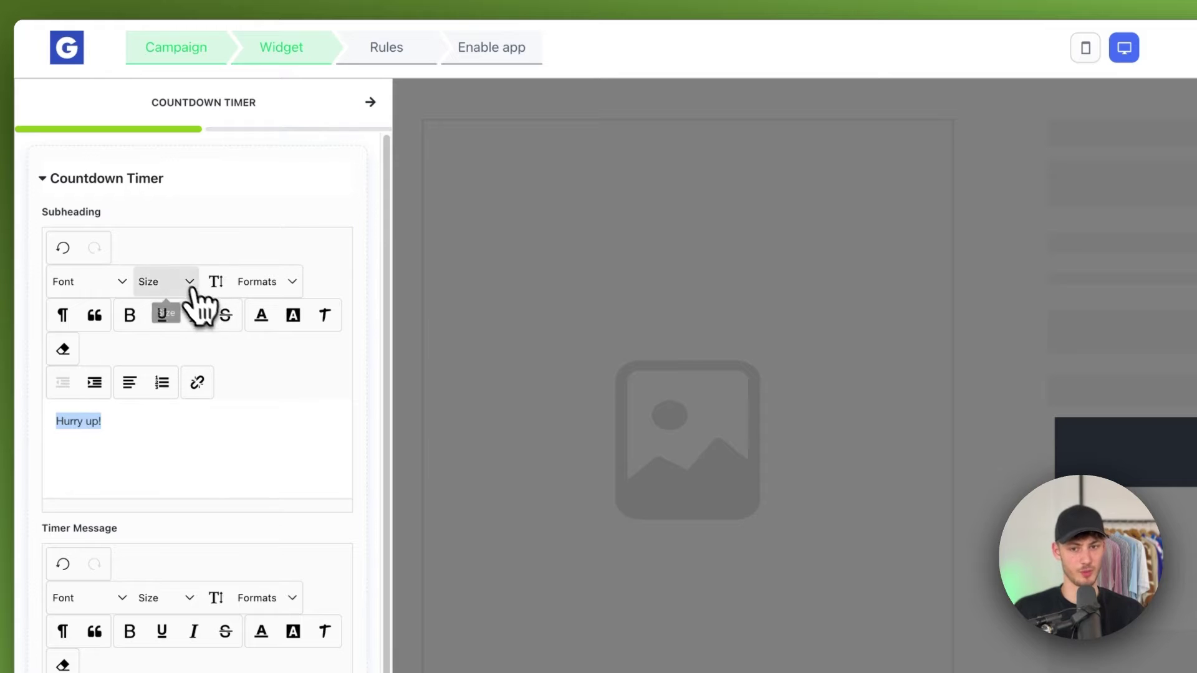
Enlarge the subheading text size from 16 to 22.
left_click(164, 282)
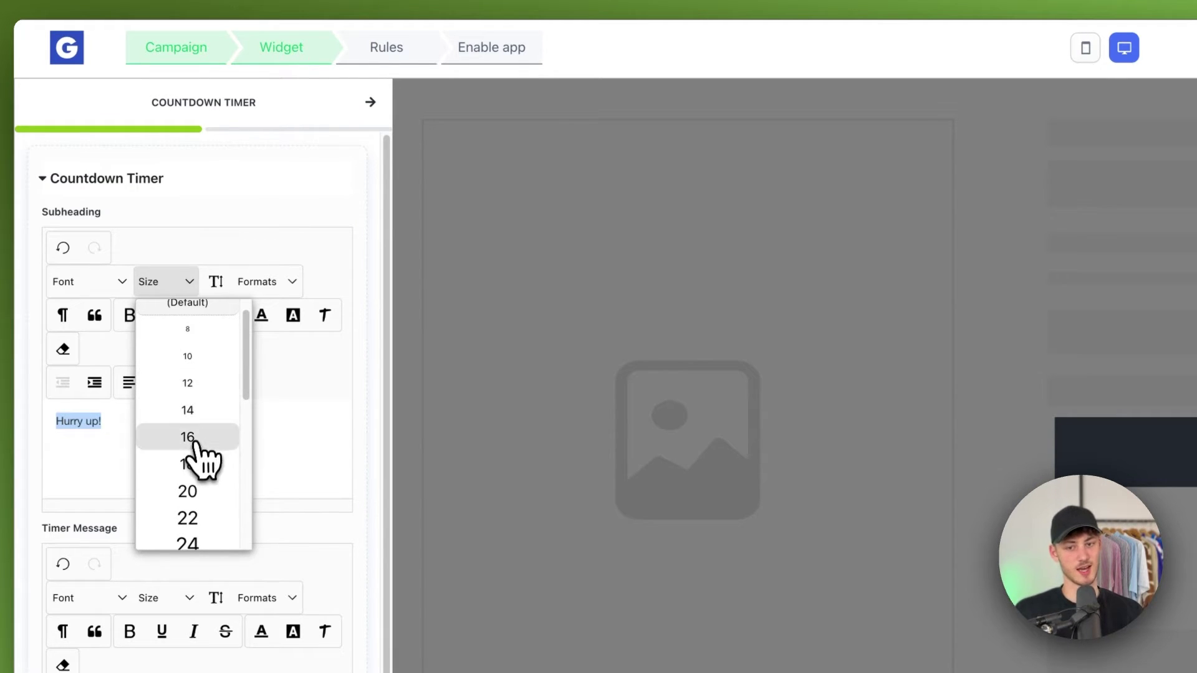
left_click(193, 437)
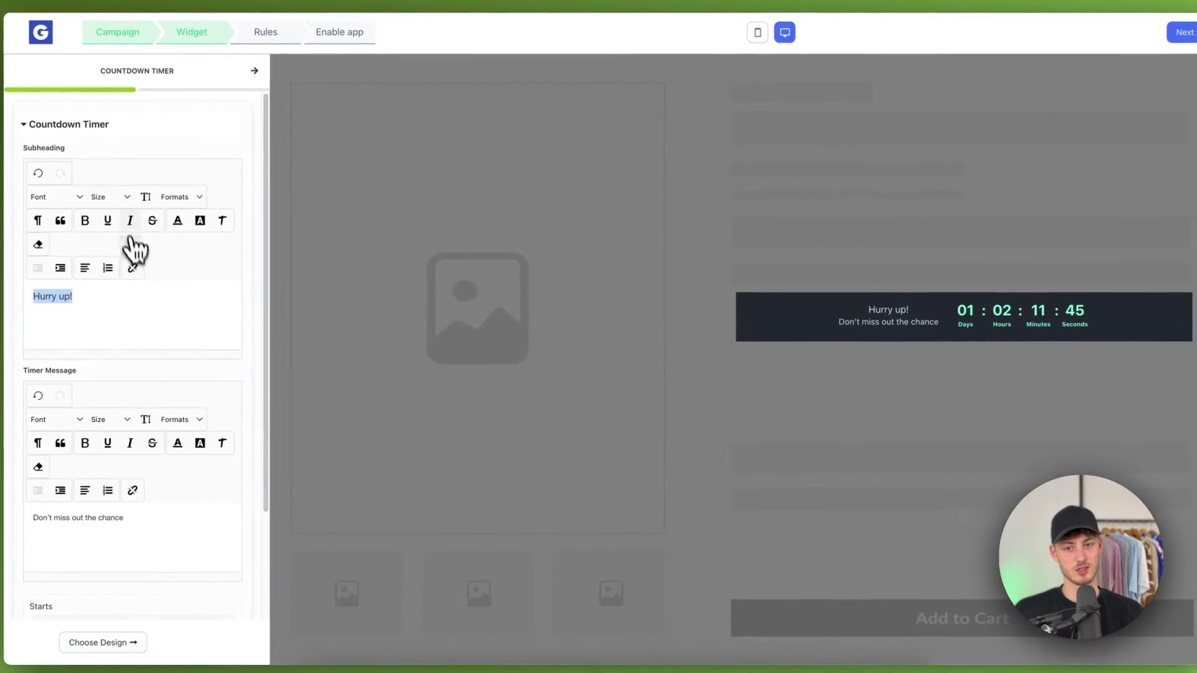
left_click(108, 197)
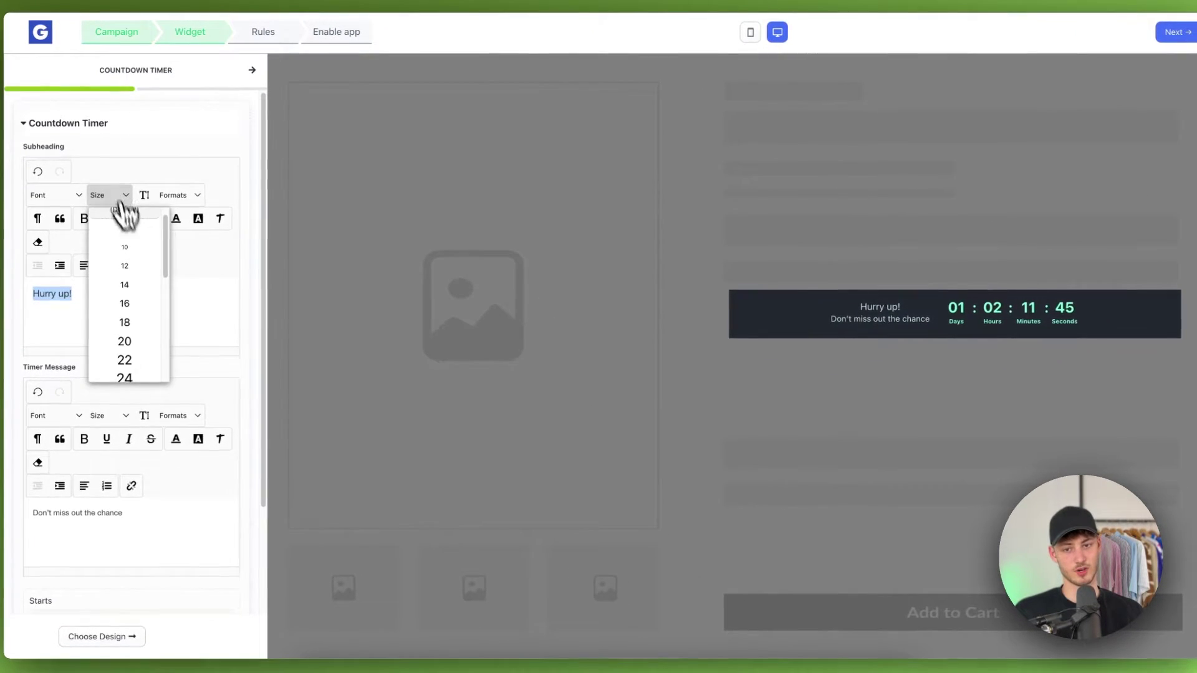
left_click(131, 365)
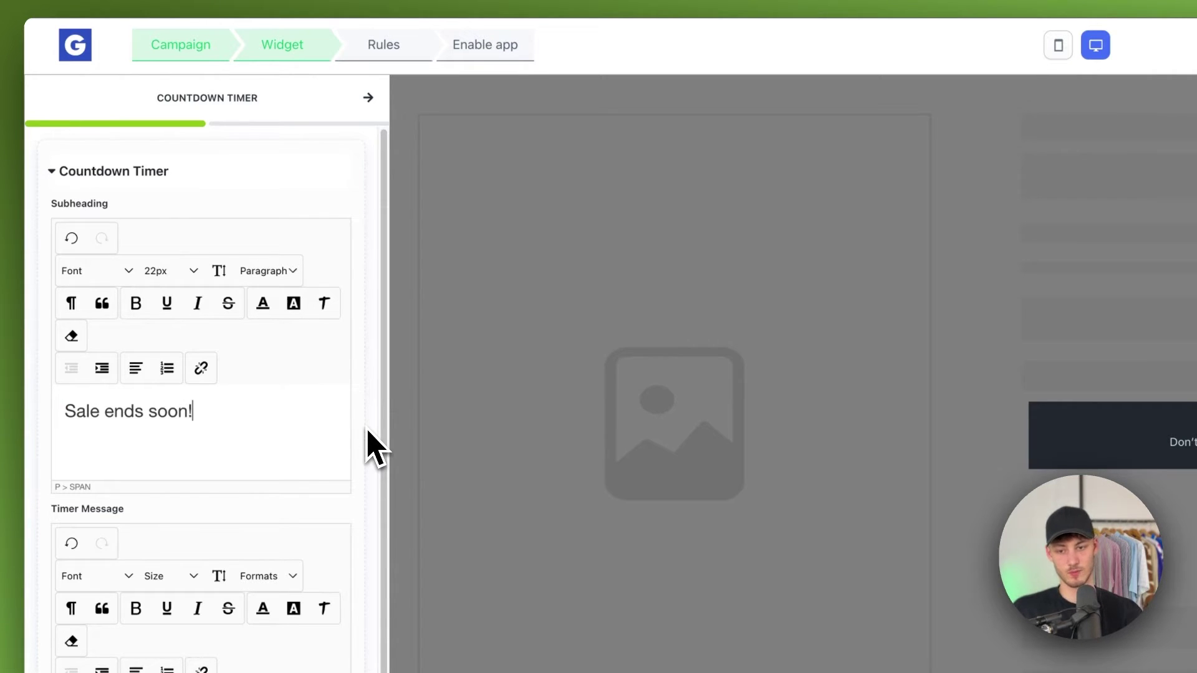
Test-edit the timer message, then undo it to keep 'Don't miss out the chance'.
triple_click(96, 509)
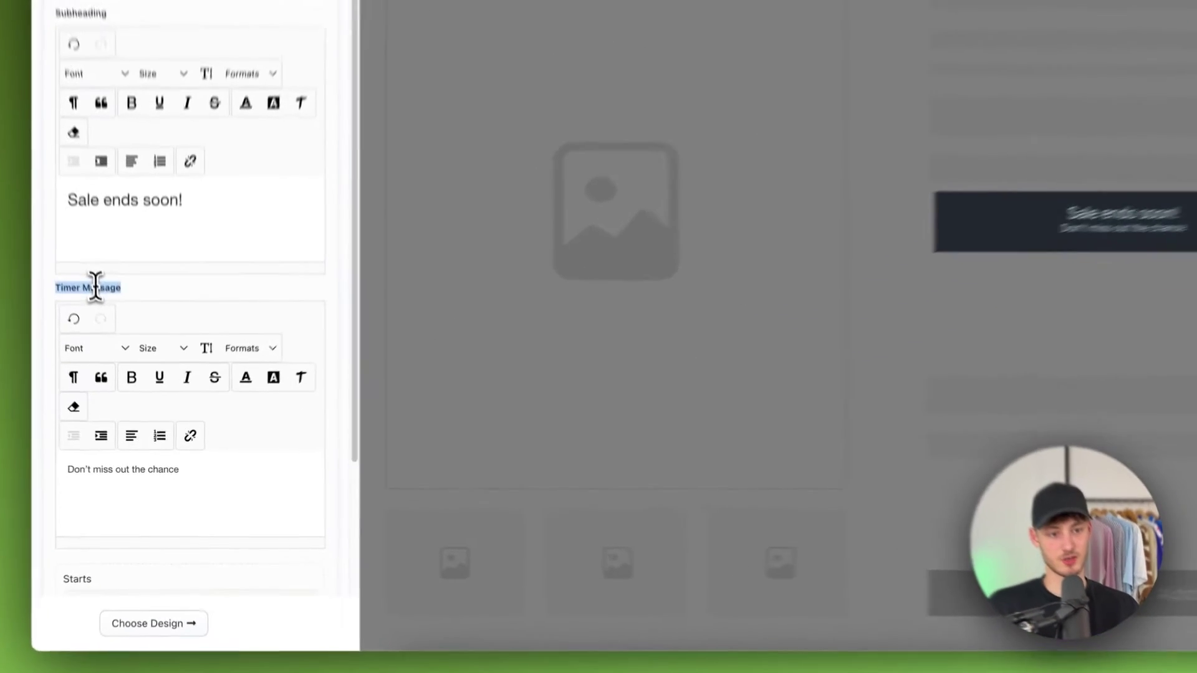
left_click(96, 287)
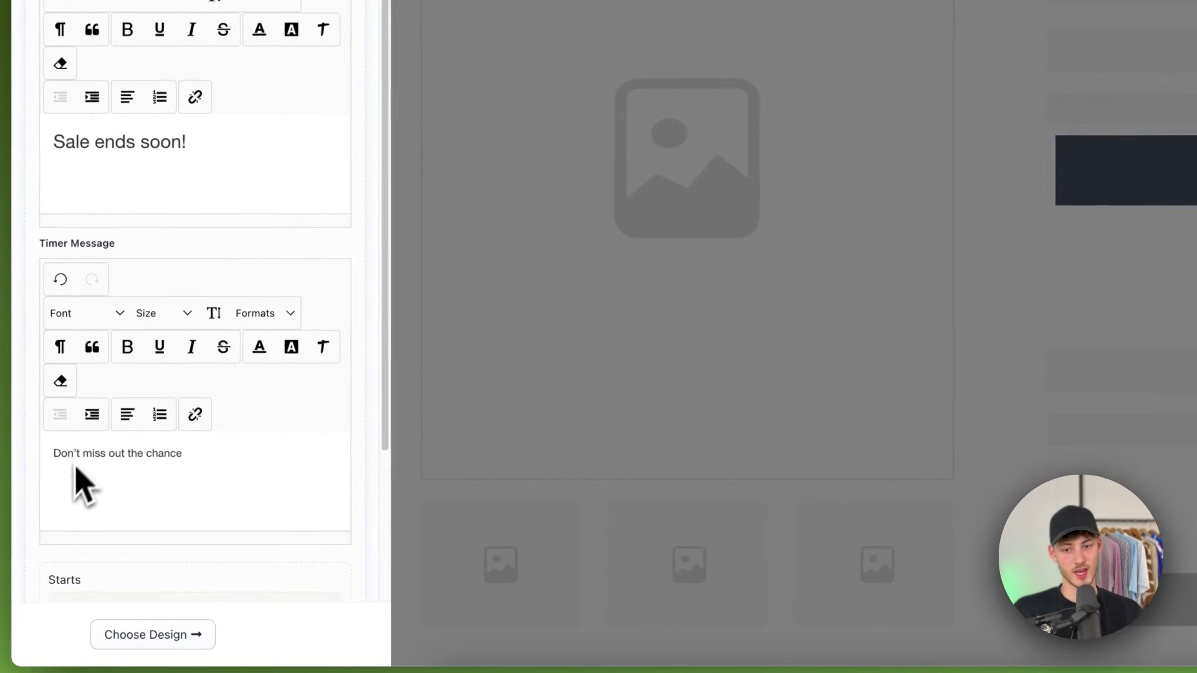
scroll(86, 492, "down", 2)
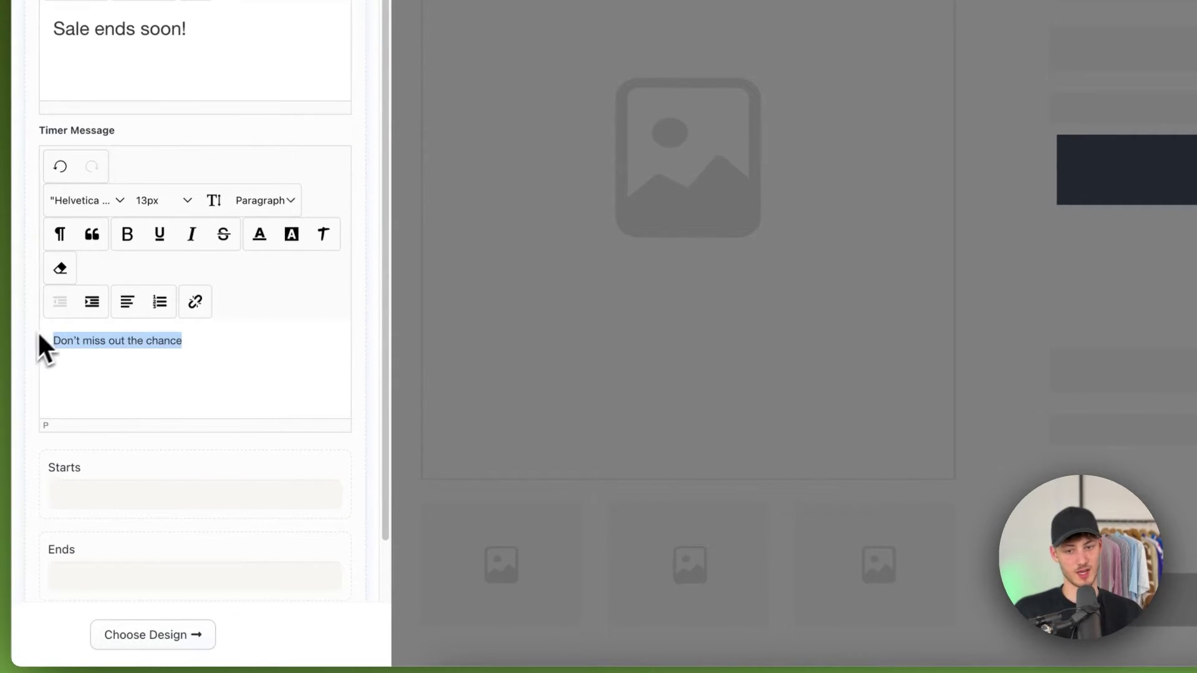
left_click(169, 348)
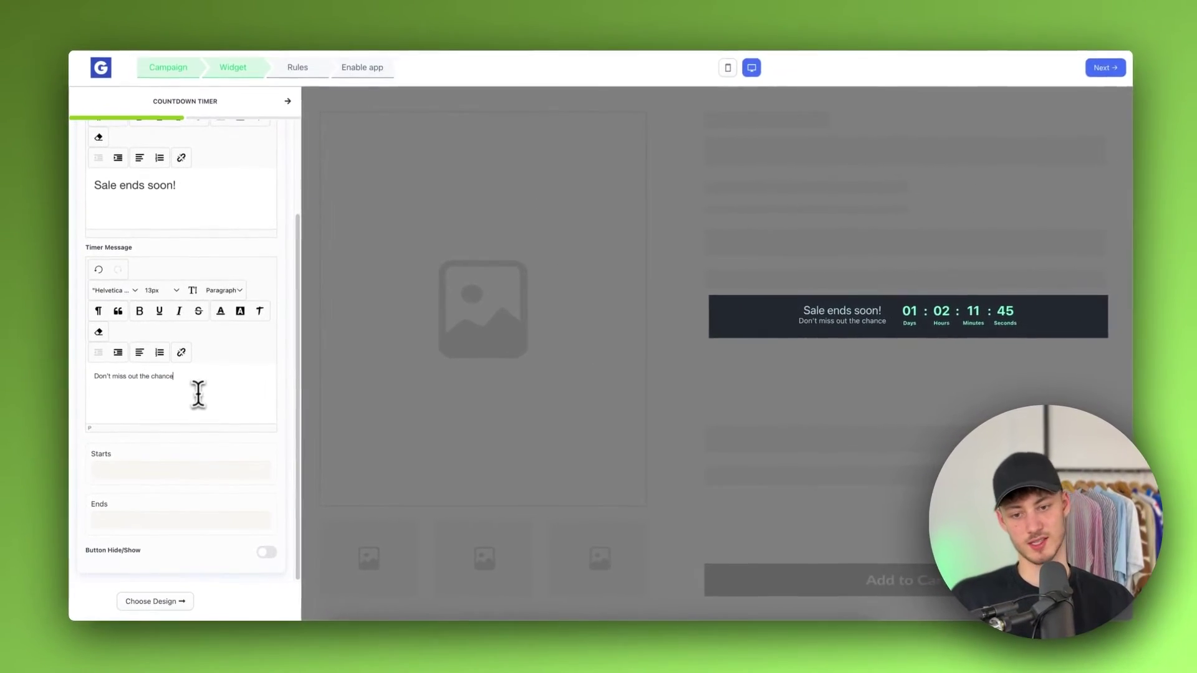
key("ctrl+a")
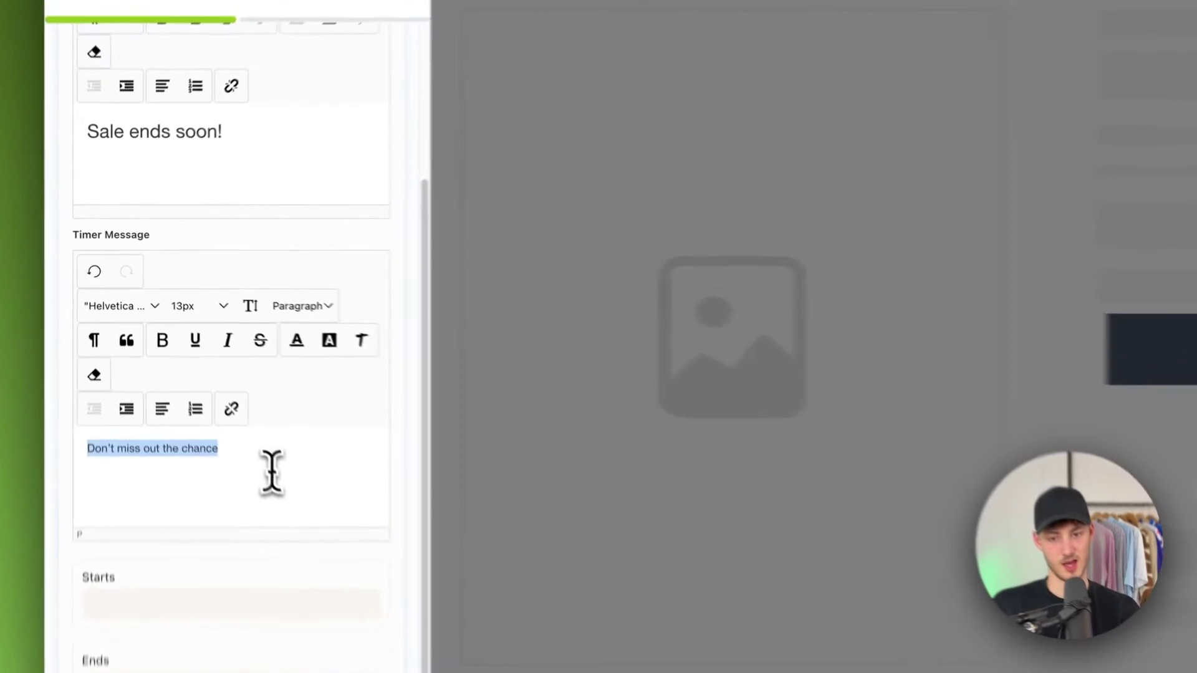
type("sijgdsfoifjiosd")
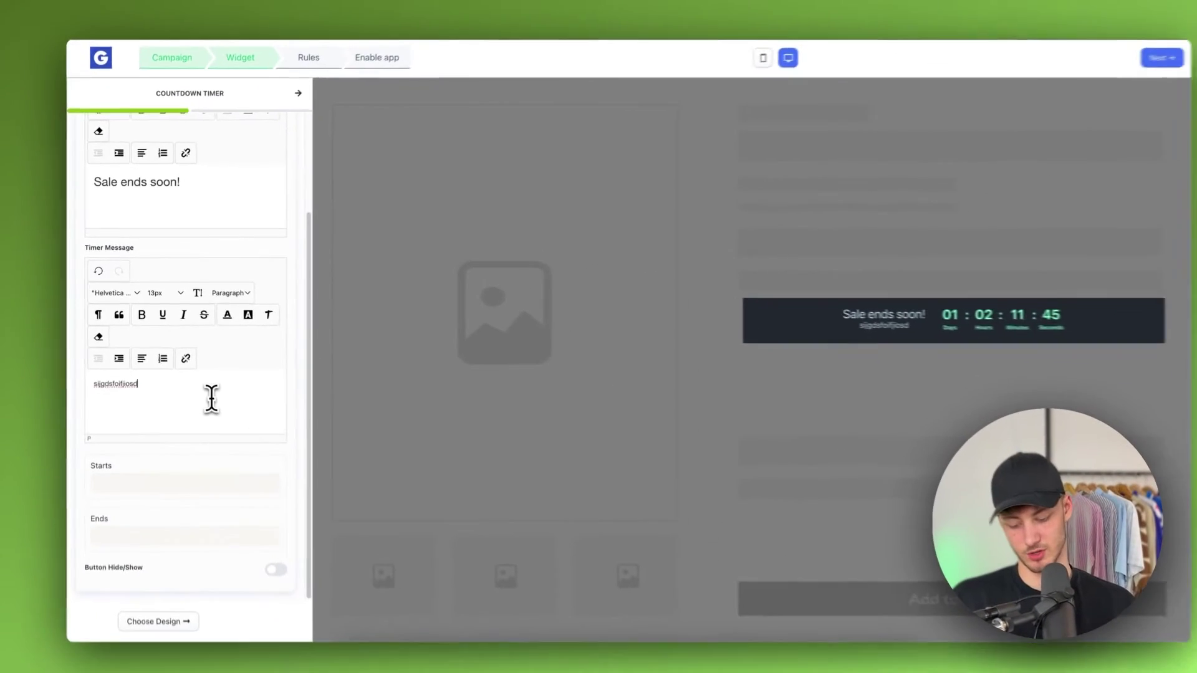
key("ctrl+z")
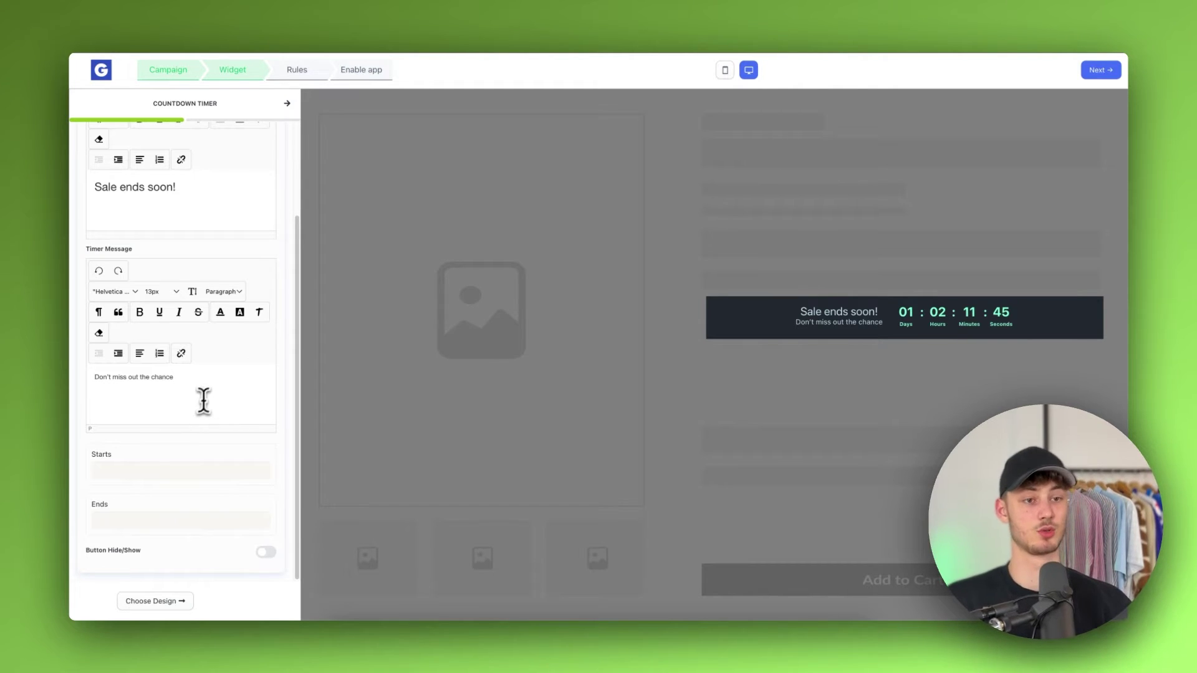
Run the countdown from 04/16/2024 06:02 AM until 04/18/2024 at 05:02 PM.
left_click(137, 472)
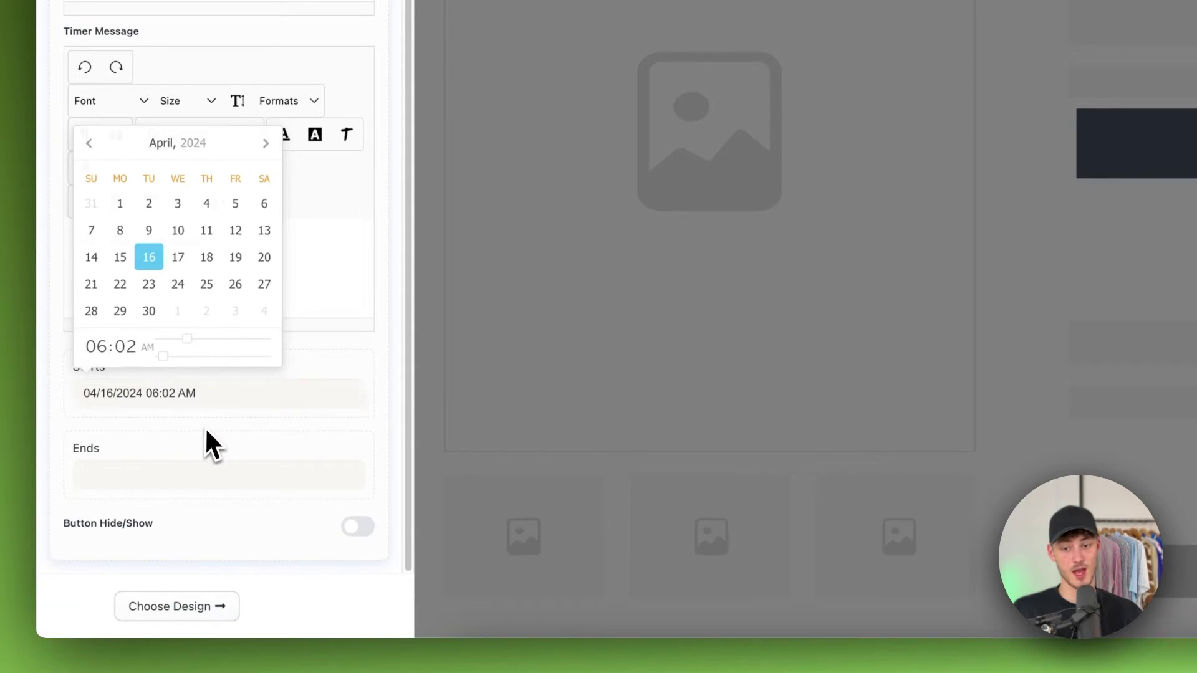
left_click(209, 475)
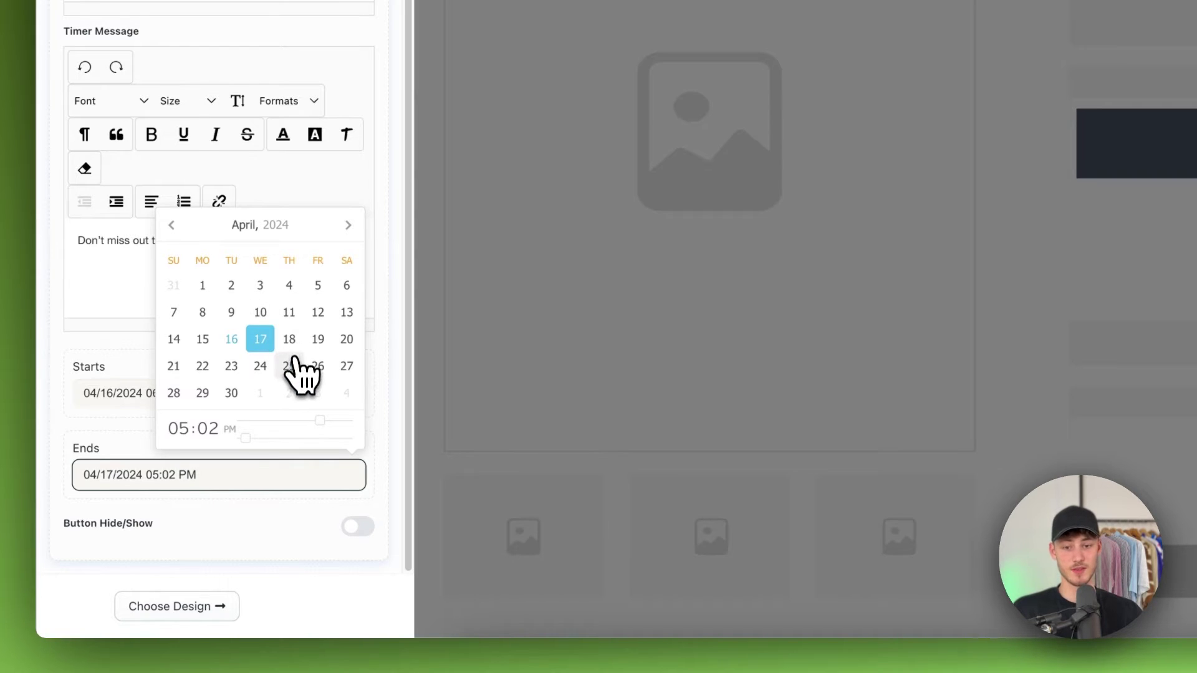
left_click(289, 339)
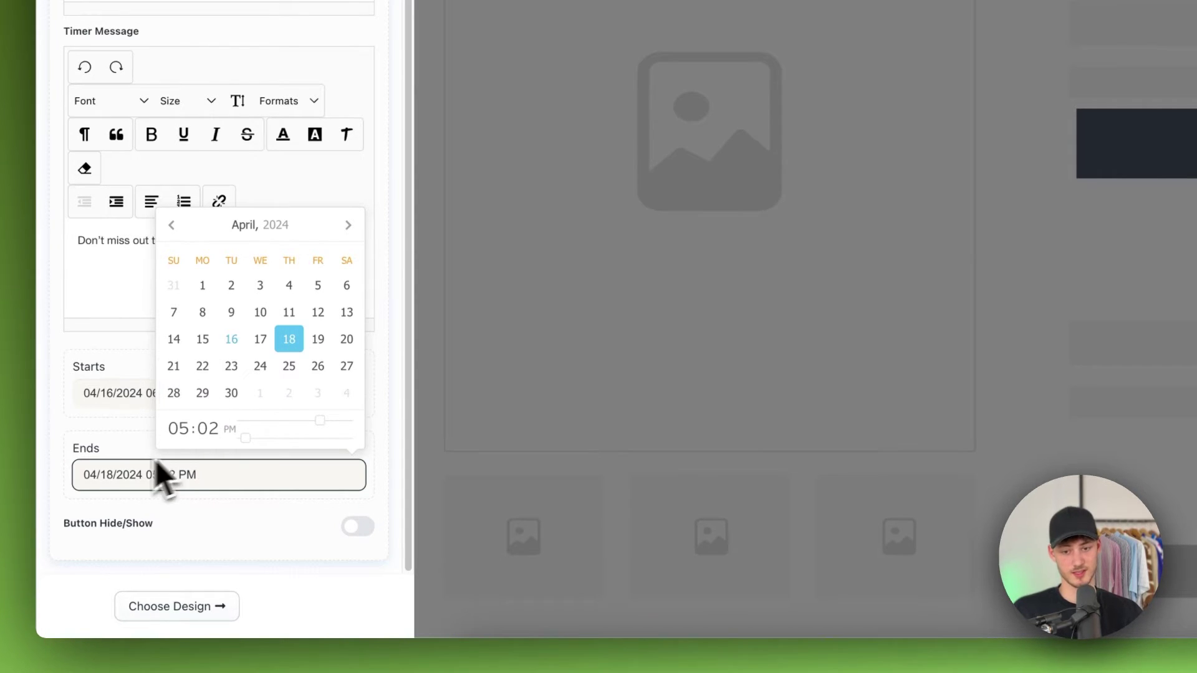
left_click(134, 462)
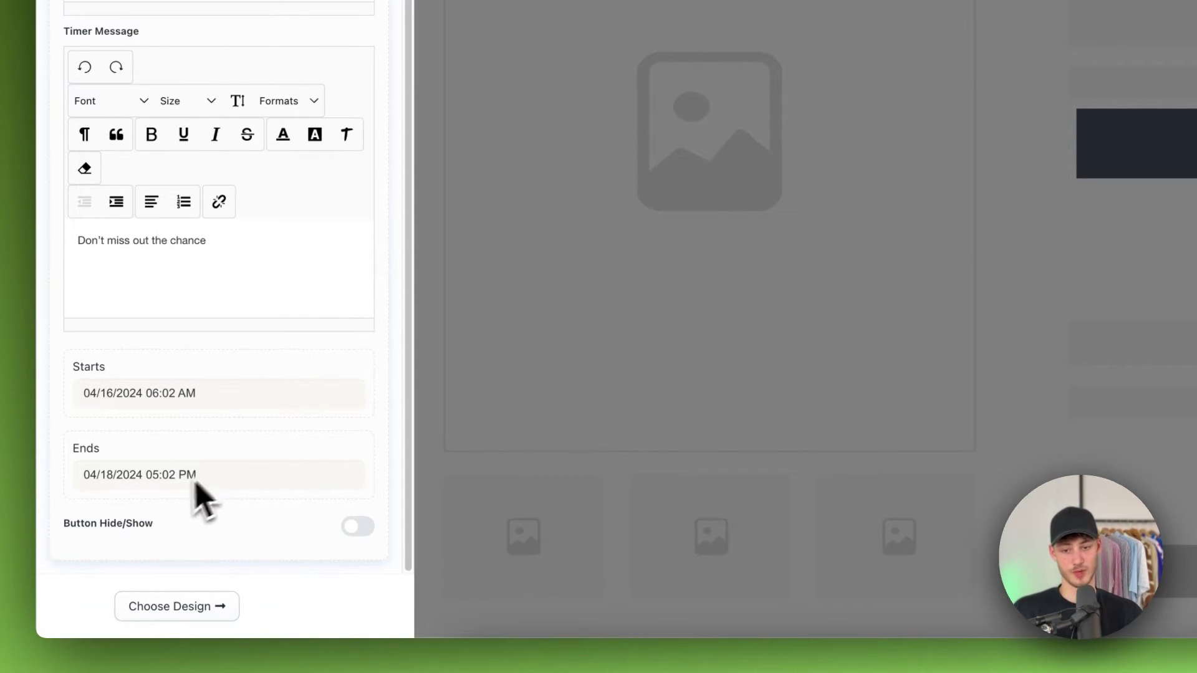
left_click(357, 527)
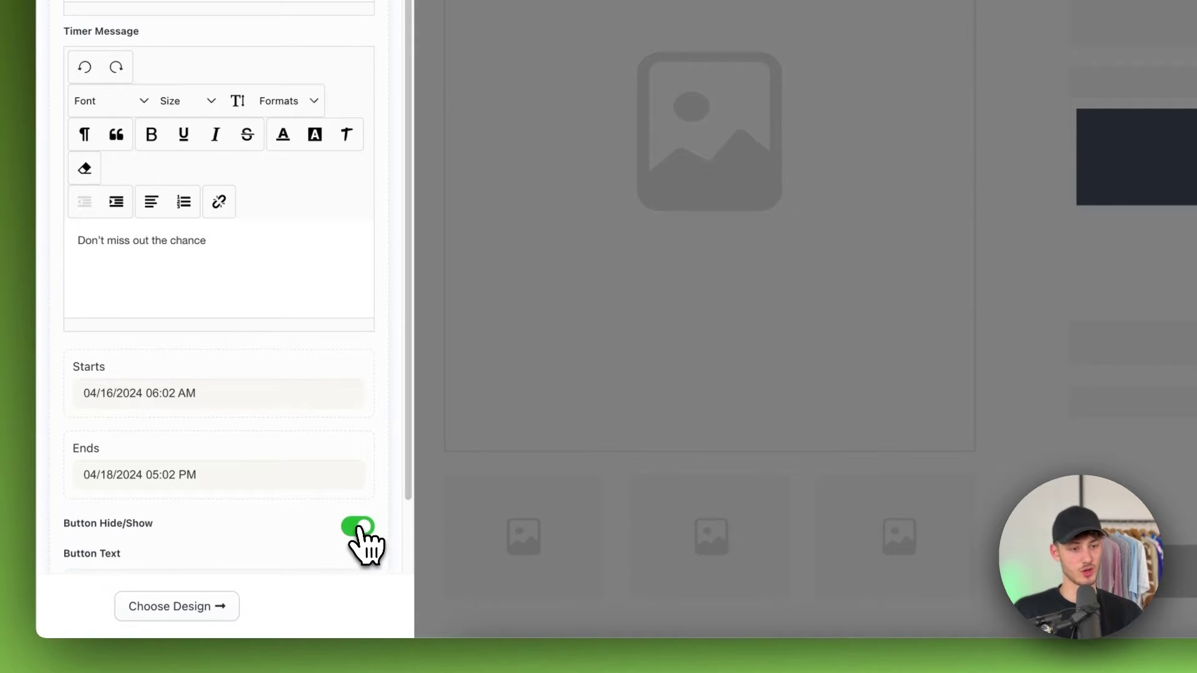
scroll(333, 515, "down", 2)
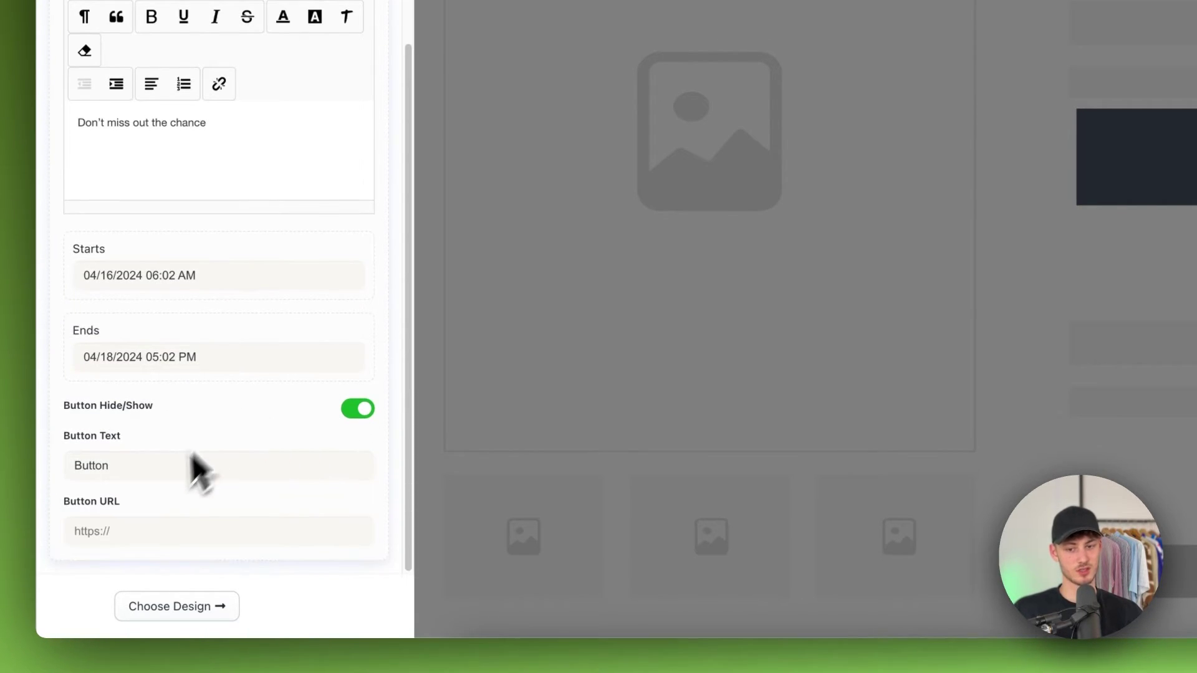
left_click(357, 409)
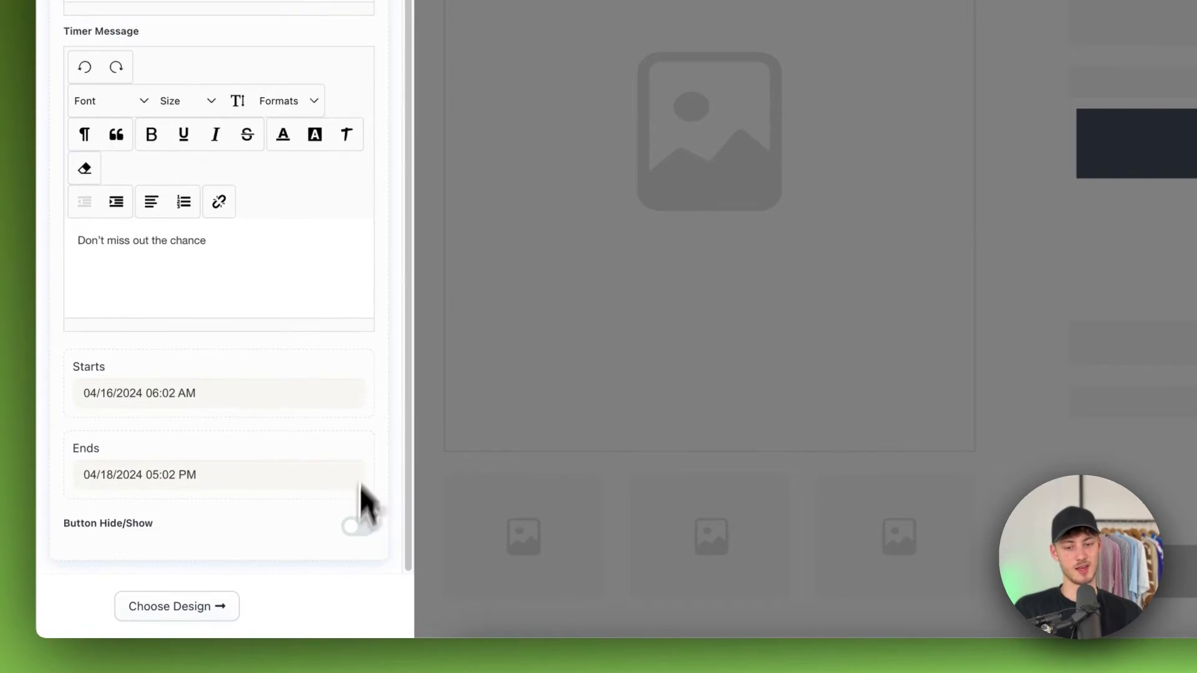
left_click(357, 523)
scroll(281, 564, "down", 2)
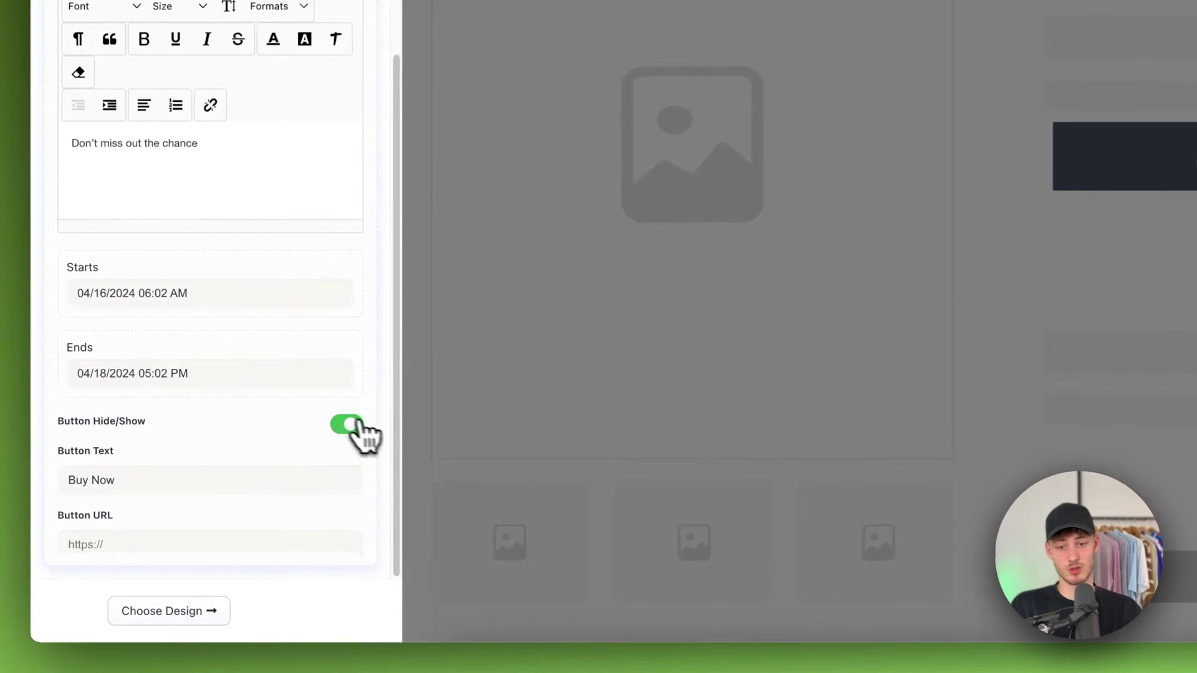
left_click(266, 480)
scroll(242, 493, "up", 3)
scroll(306, 419, "down", 1)
scroll(307, 414, "up", 1)
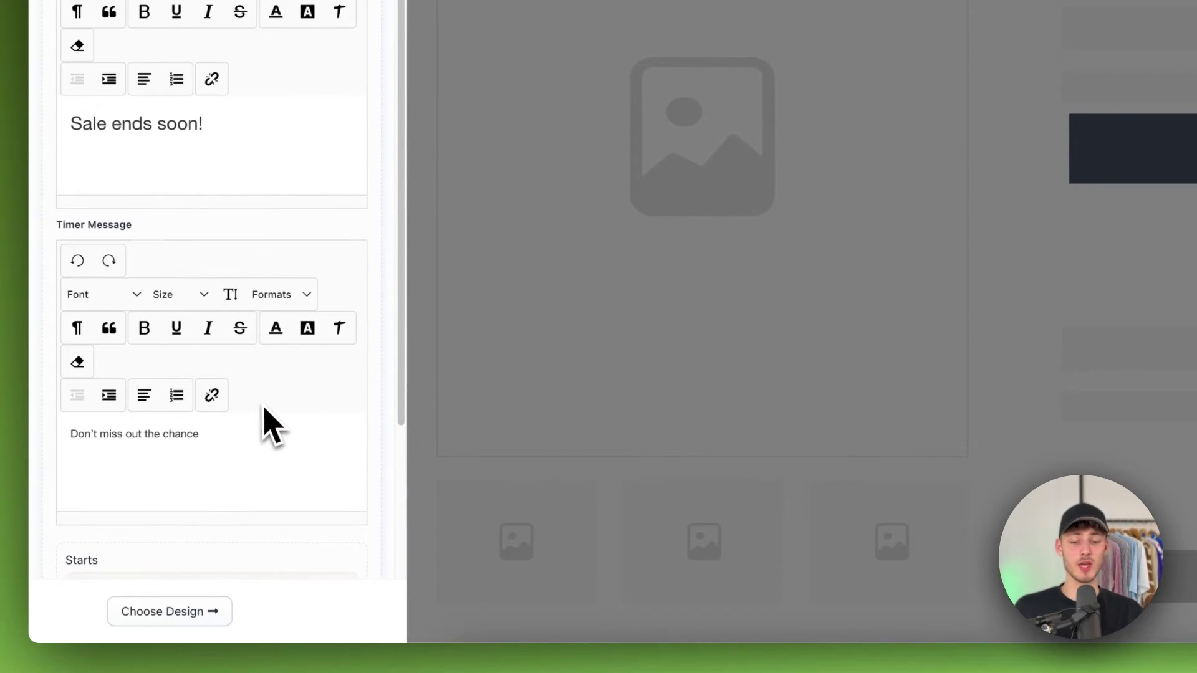
scroll(275, 399, "down", 3)
Preview the Top Bar Design templates, trying the locked slate and pink heart ones.
left_click(169, 617)
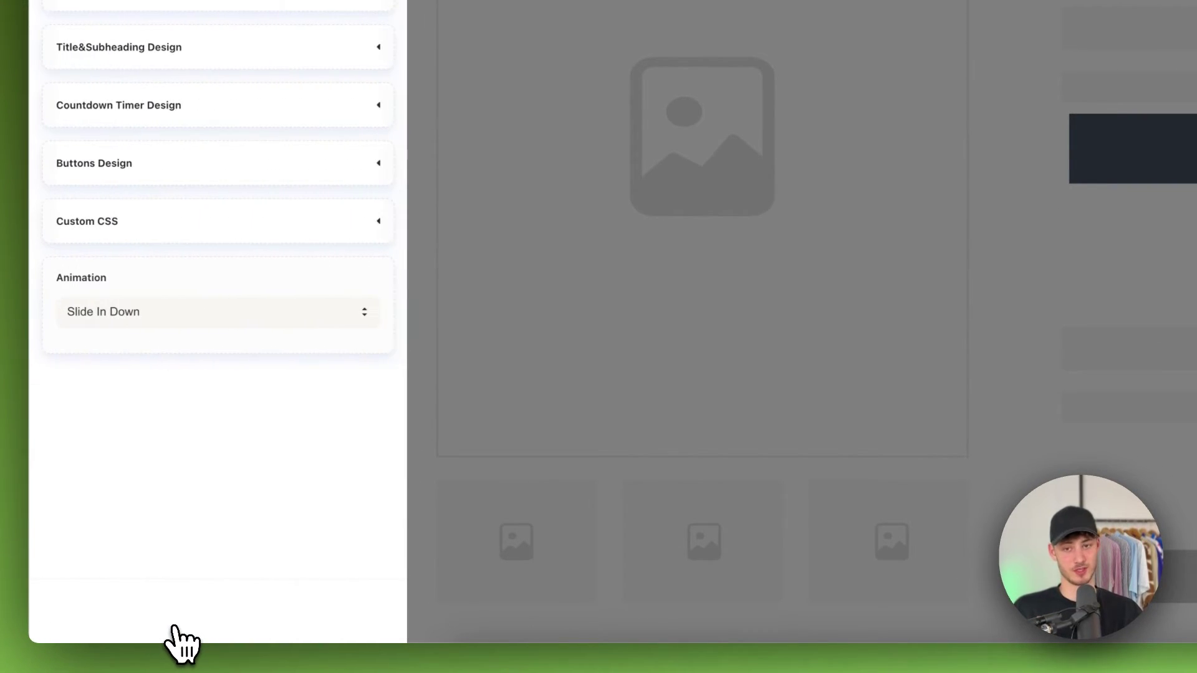
left_click(145, 187)
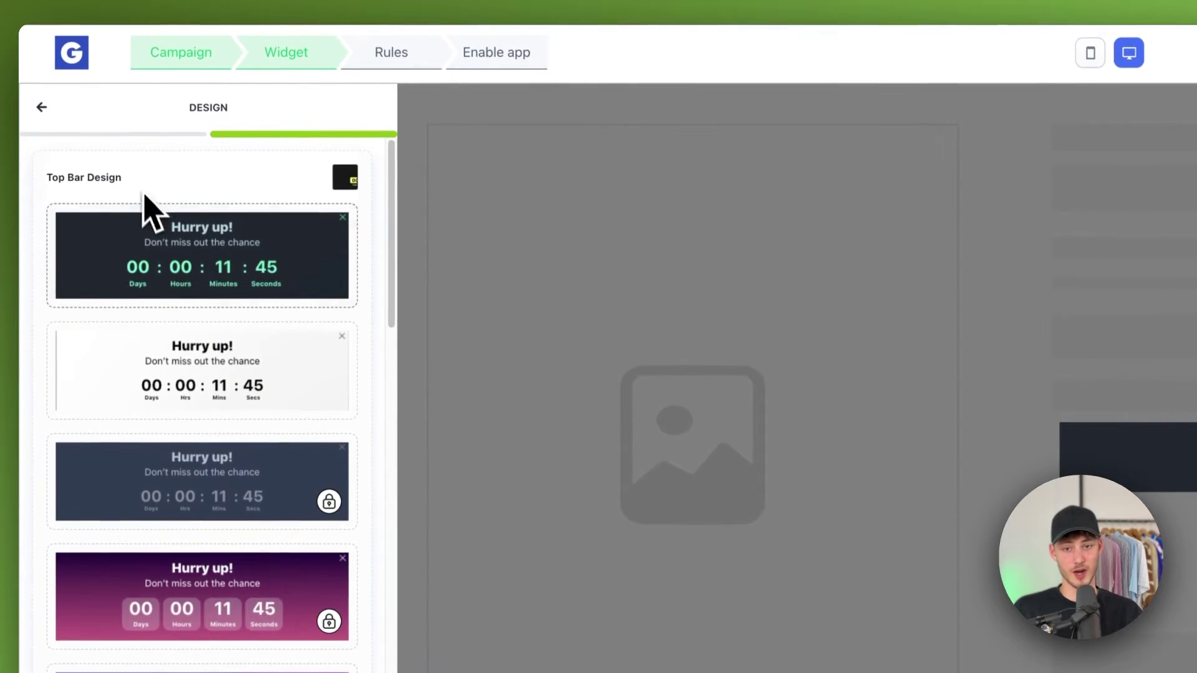
left_click(212, 515)
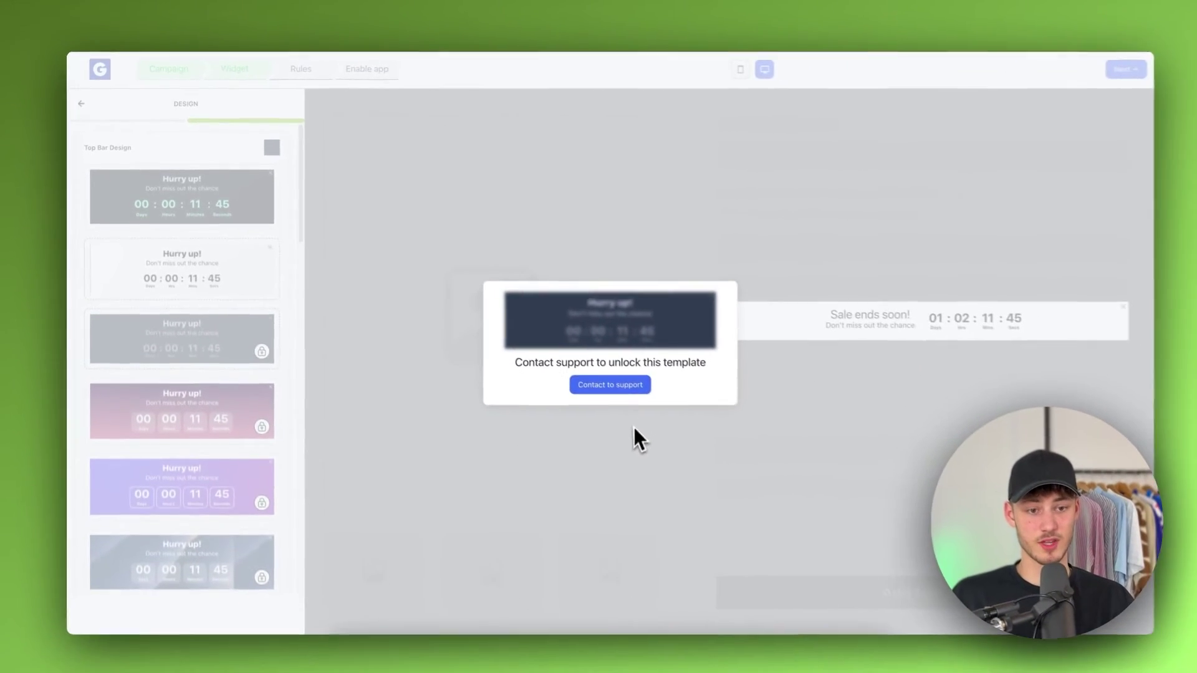
left_click(634, 430)
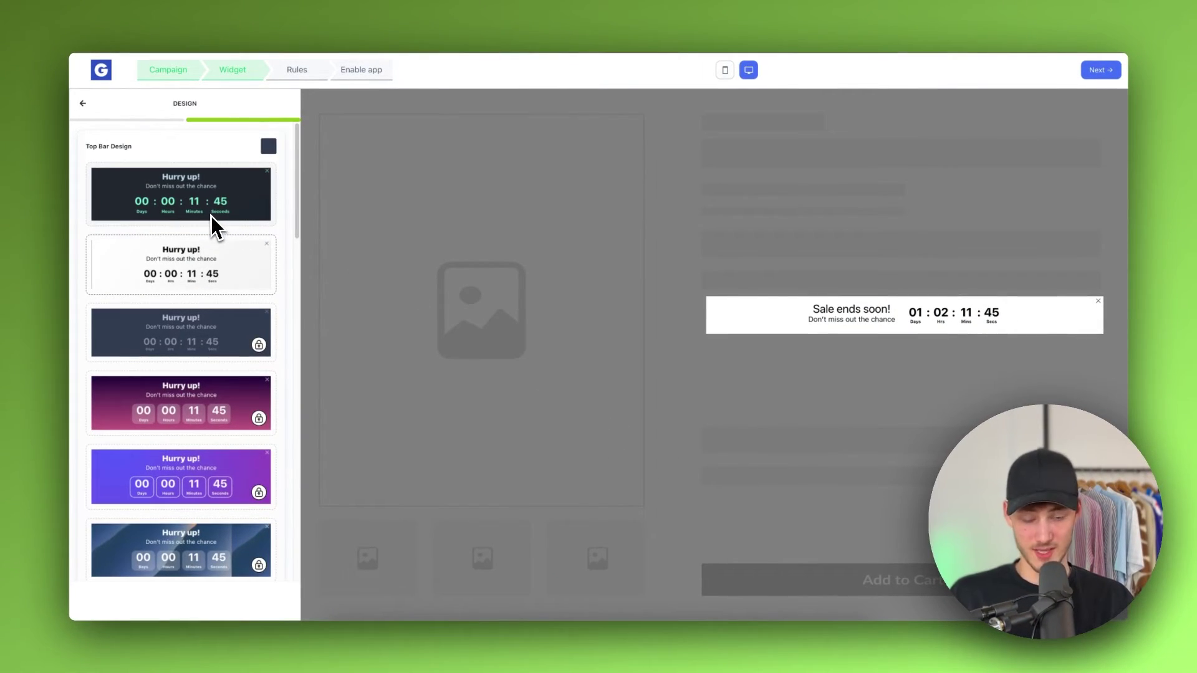
scroll(241, 253, "down", 2)
scroll(259, 255, "down", 5)
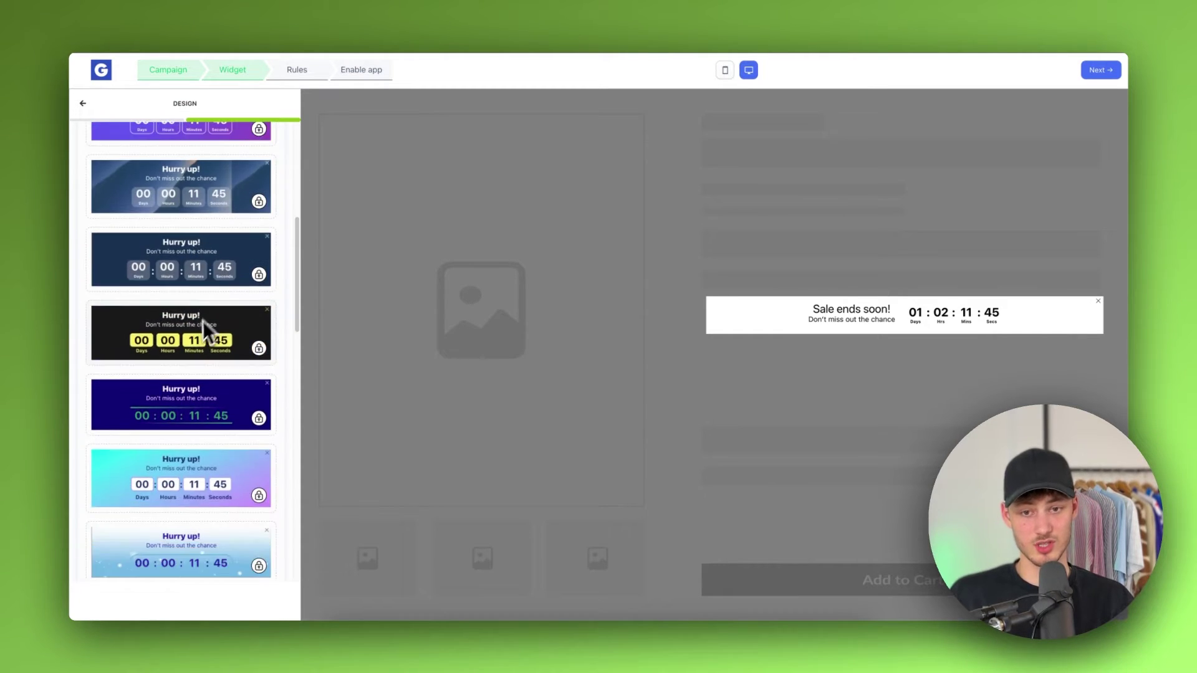
scroll(204, 321, "down", 5)
left_click(259, 297)
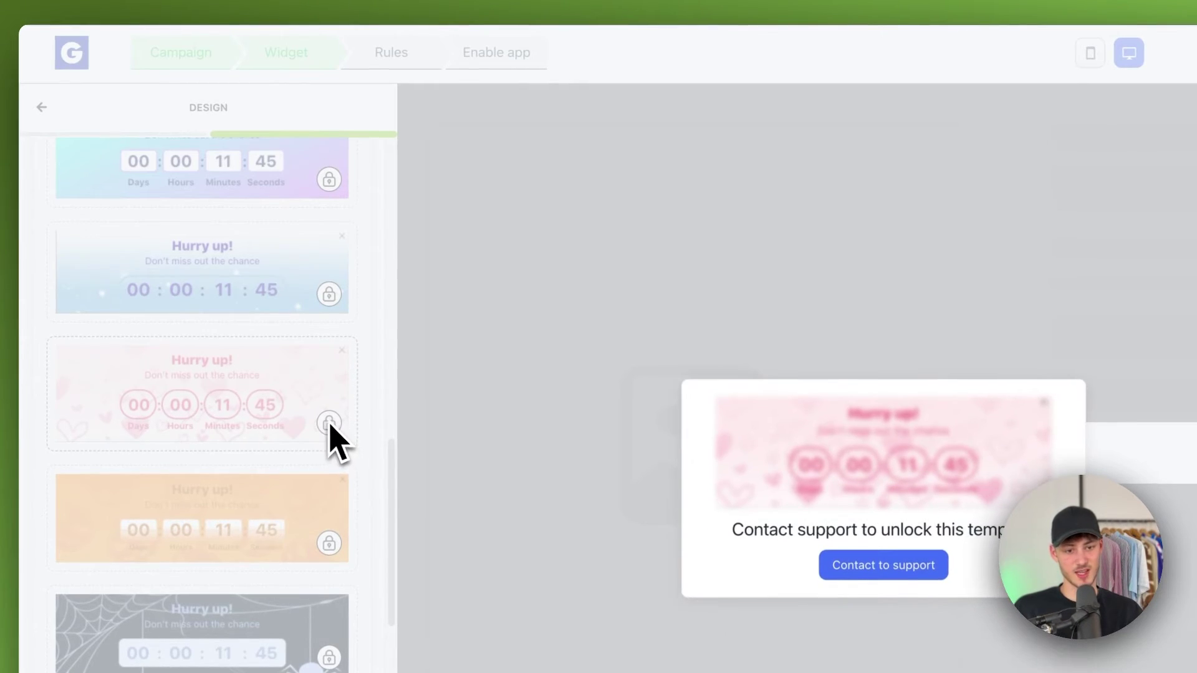
left_click(299, 412)
Apply the dark template with green digits after briefly trying the white one.
scroll(300, 414, "up", 10)
scroll(275, 444, "down", 10)
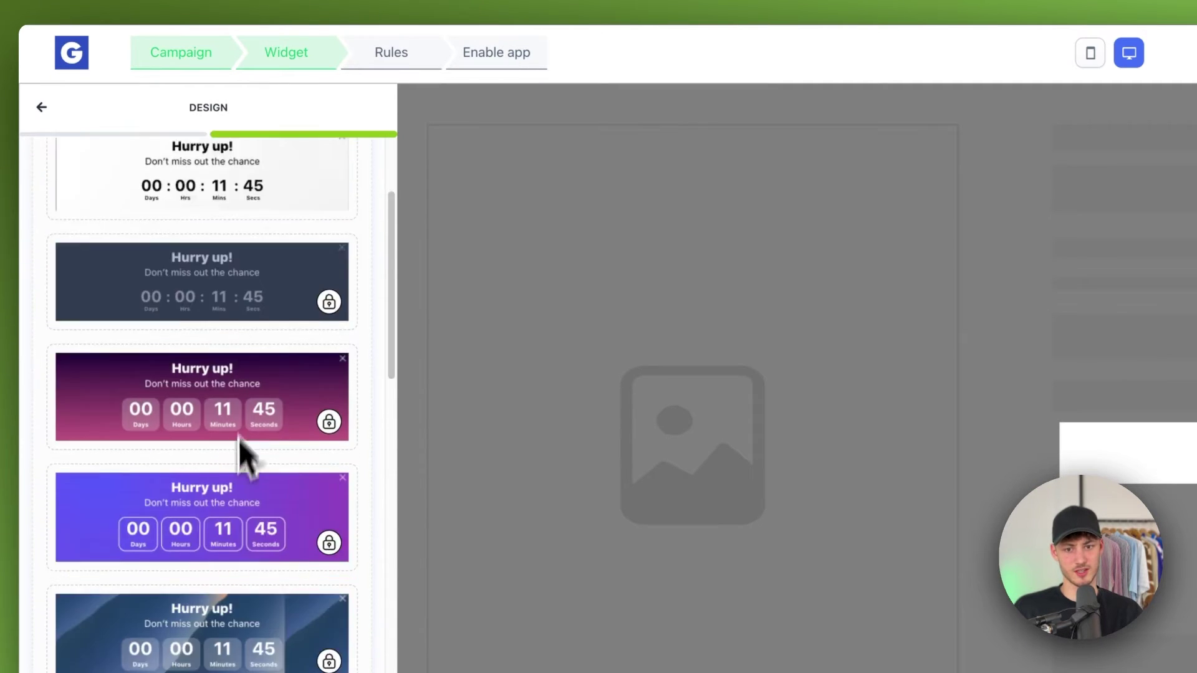
scroll(275, 312, "up", 10)
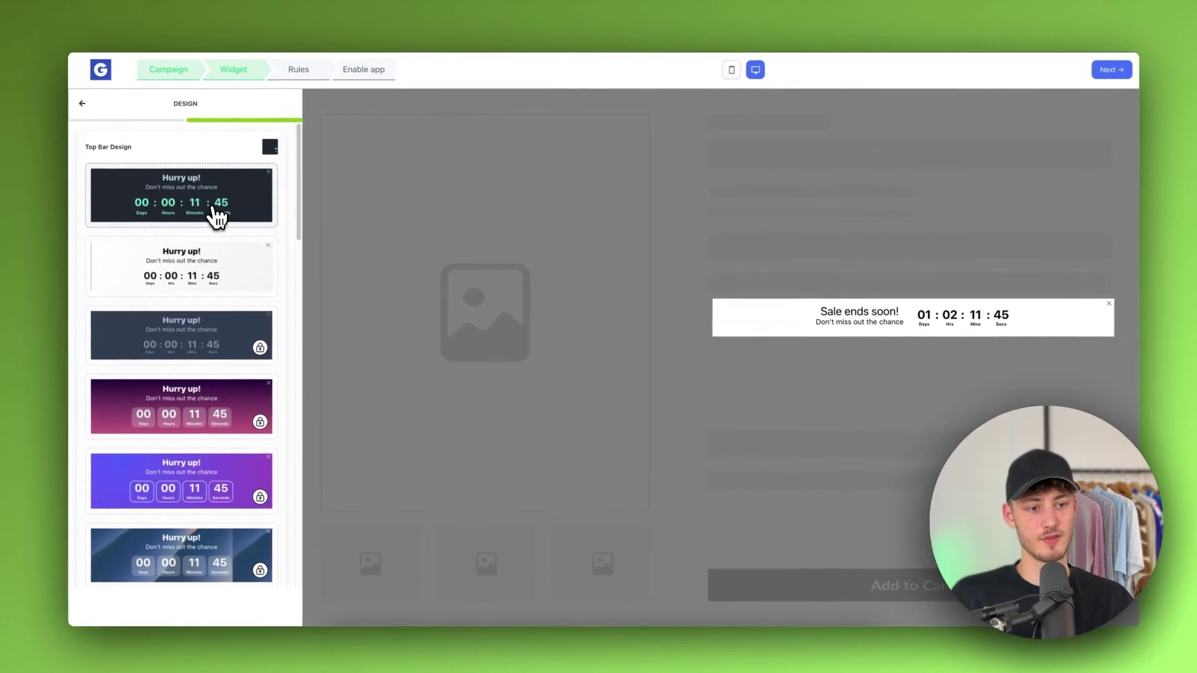
left_click(217, 216)
left_click(206, 265)
left_click(217, 205)
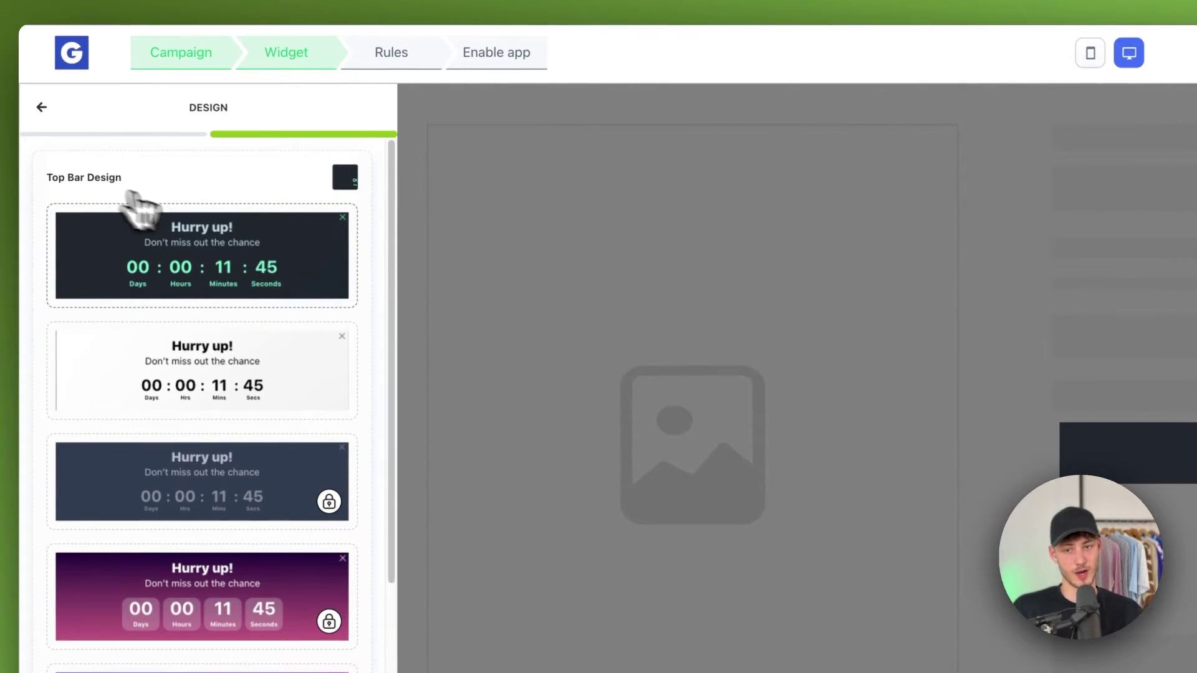
Try the second patterned doodle wallpaper on the timer bar.
left_click(134, 184)
left_click(177, 241)
left_click(144, 293)
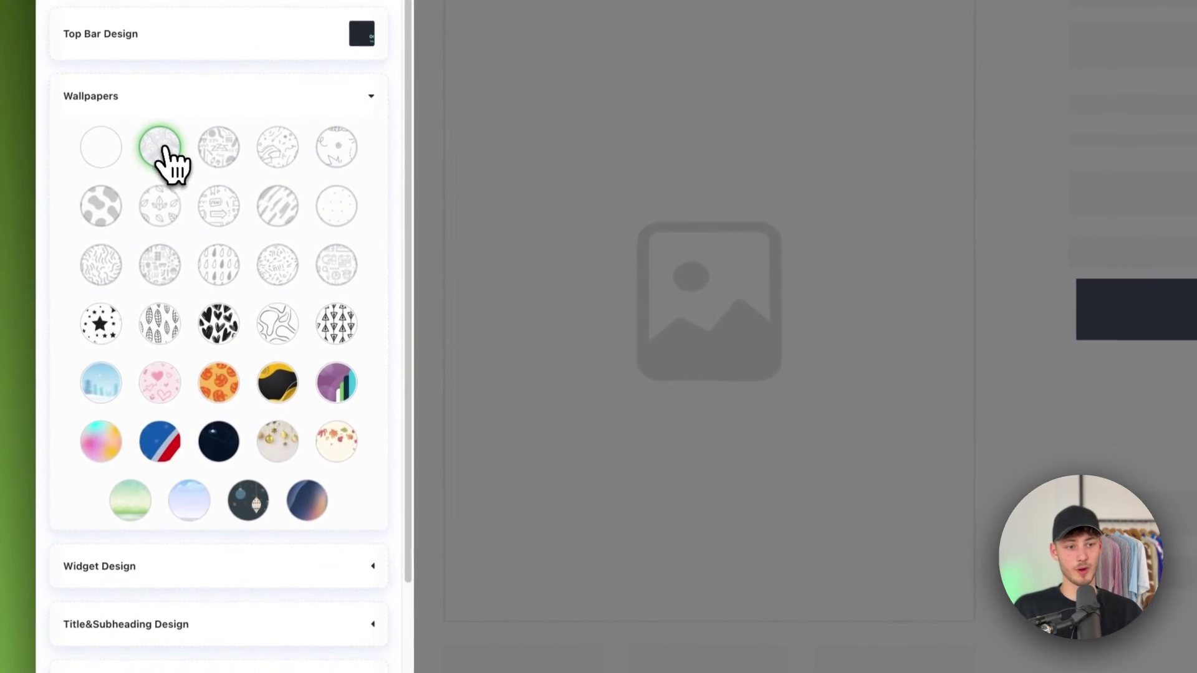
Try the yellow-black, light green and dark ornament wallpapers, then keep the subtle grey line pattern.
left_click(278, 382)
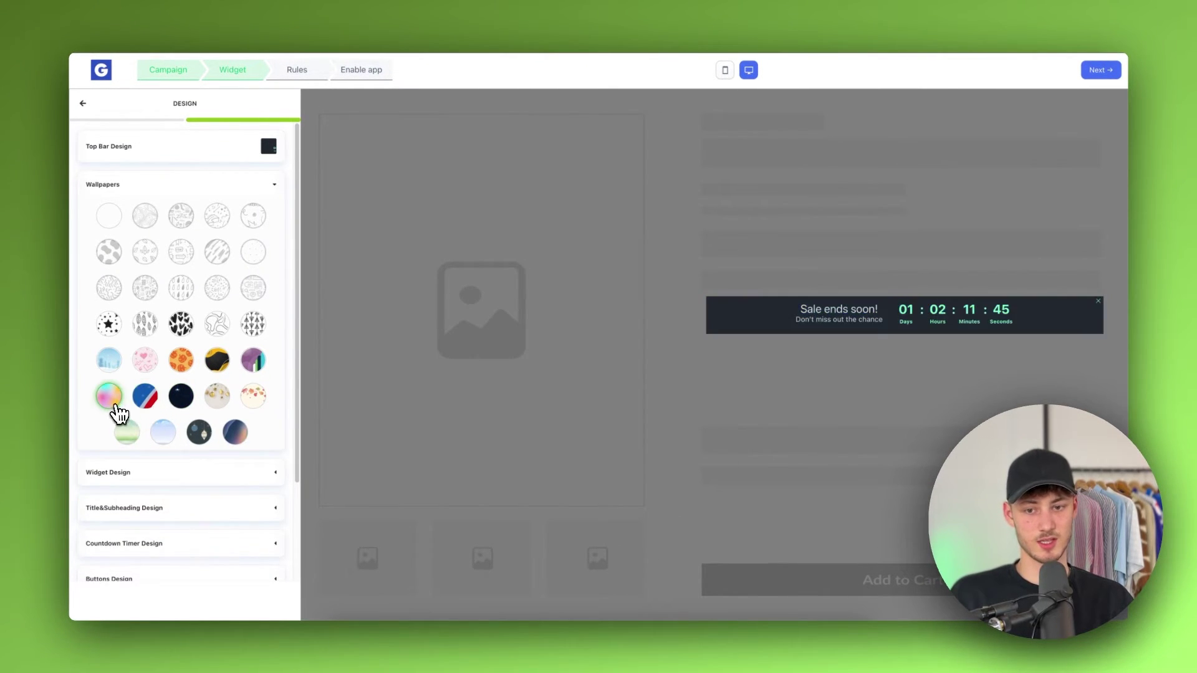
left_click(130, 439)
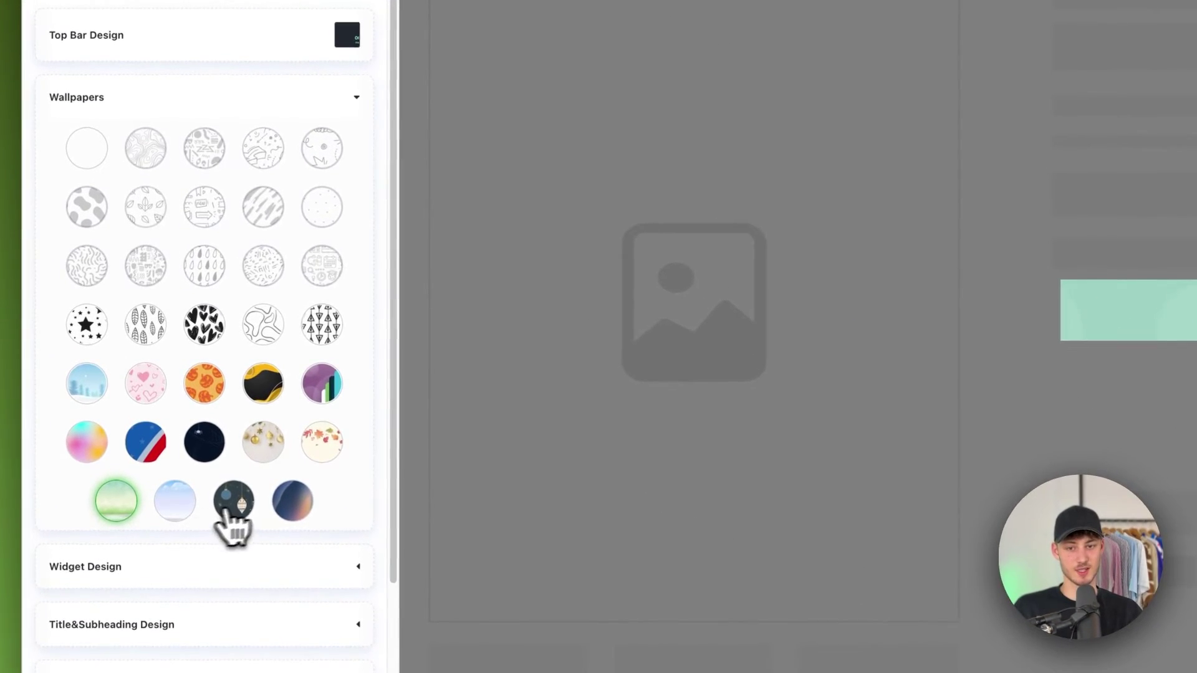
left_click(234, 505)
left_click(92, 218)
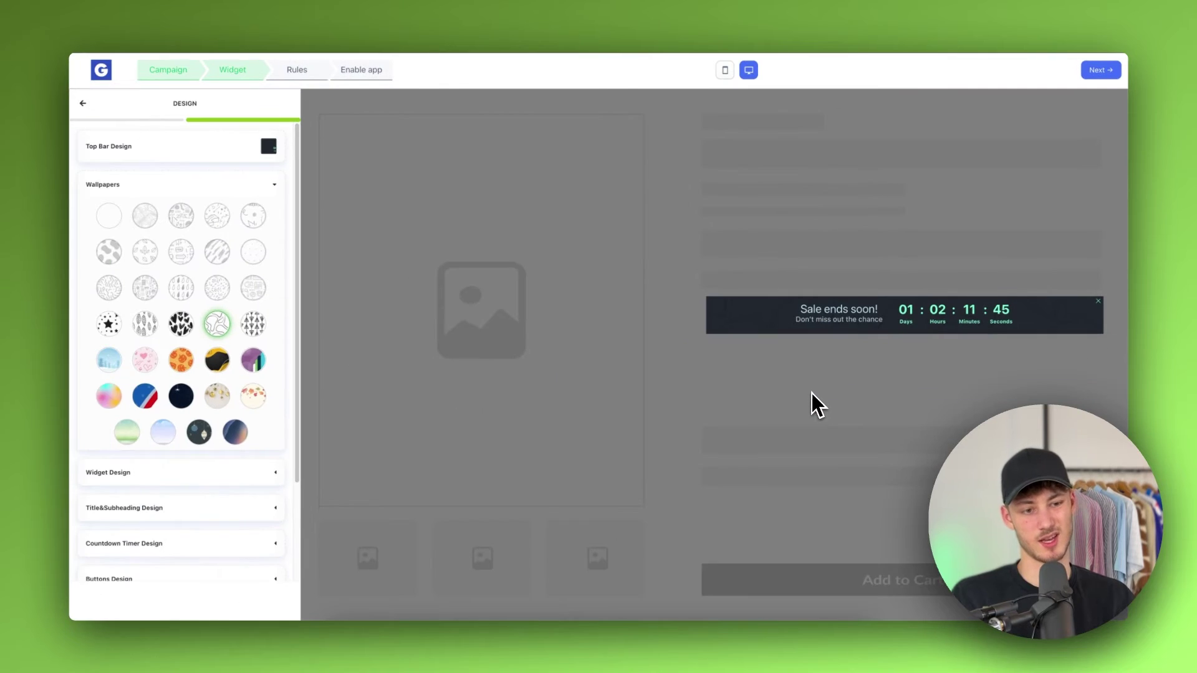
left_click(170, 190)
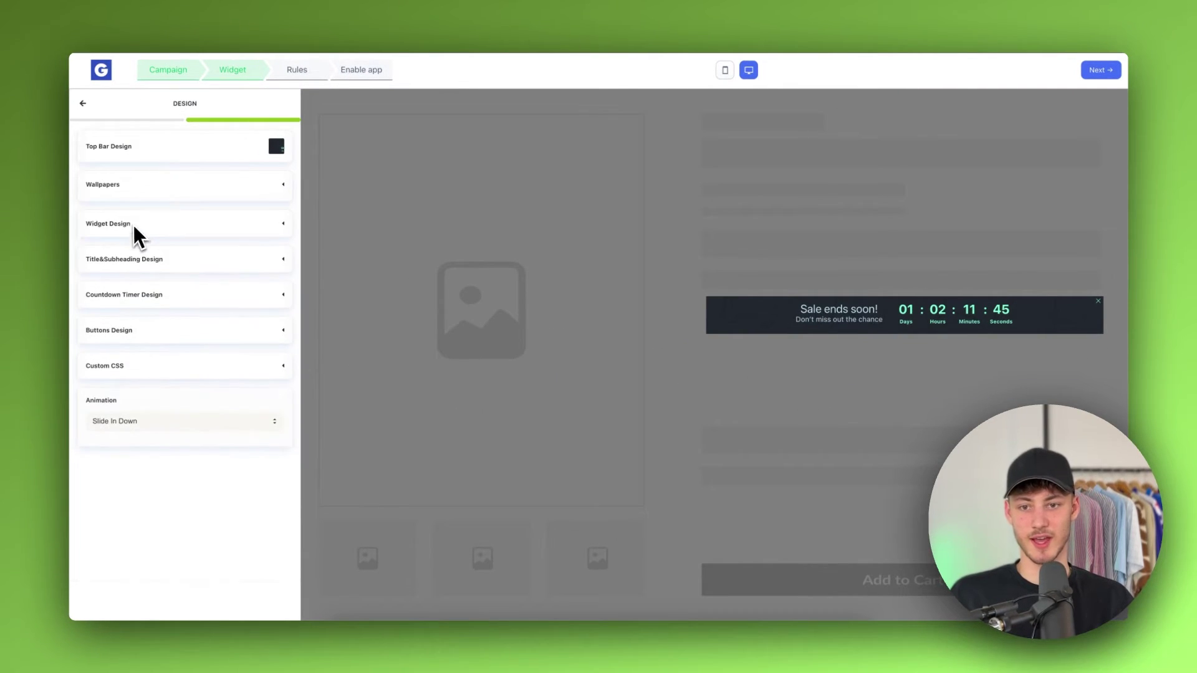
Try red and other background colours for the bar, then keep it black.
left_click(142, 222)
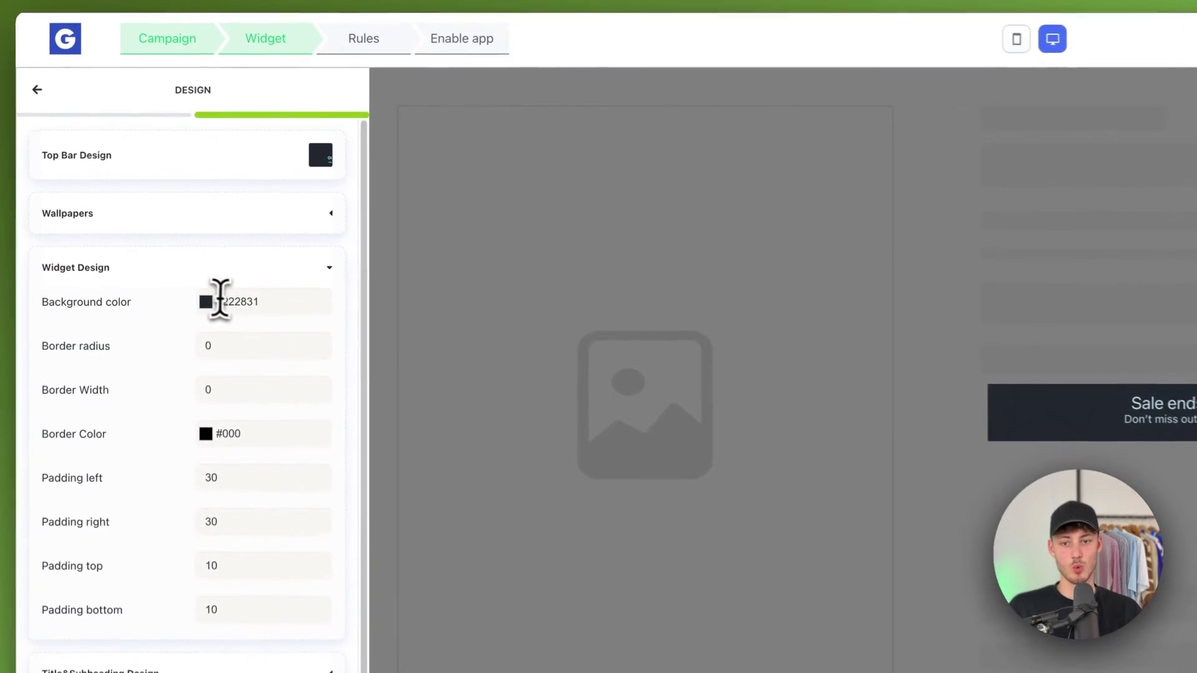
left_click(206, 302)
left_click_drag(250, 350, 133, 302)
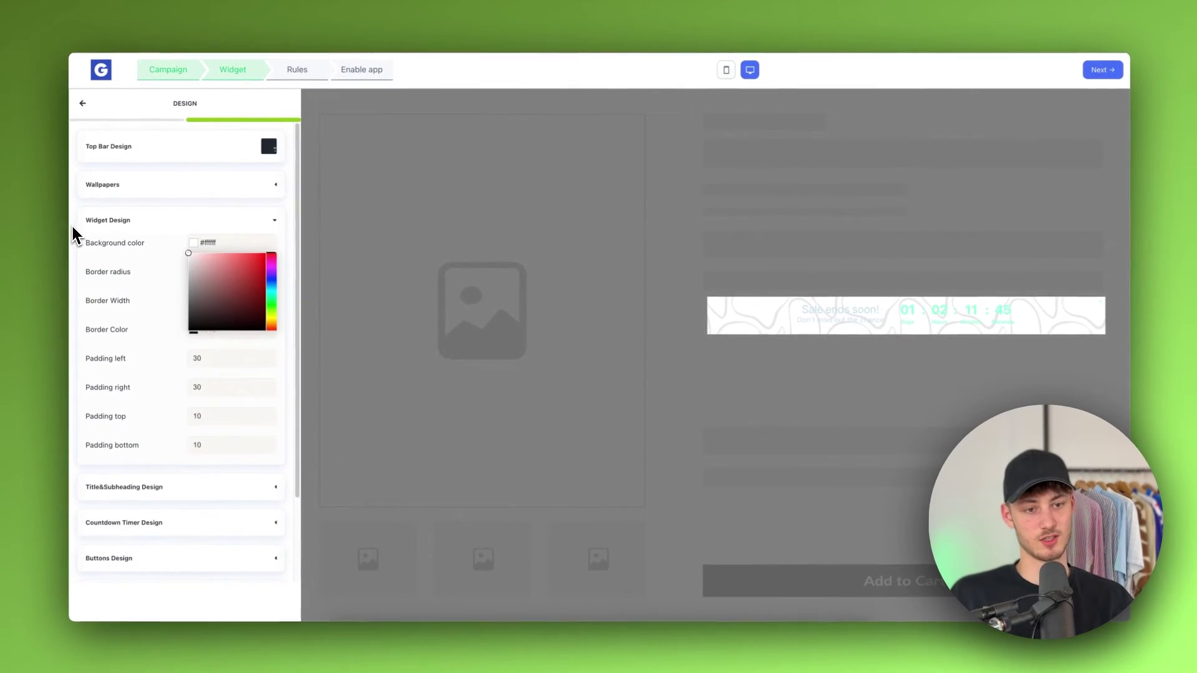
left_click_drag(72, 227, 136, 347)
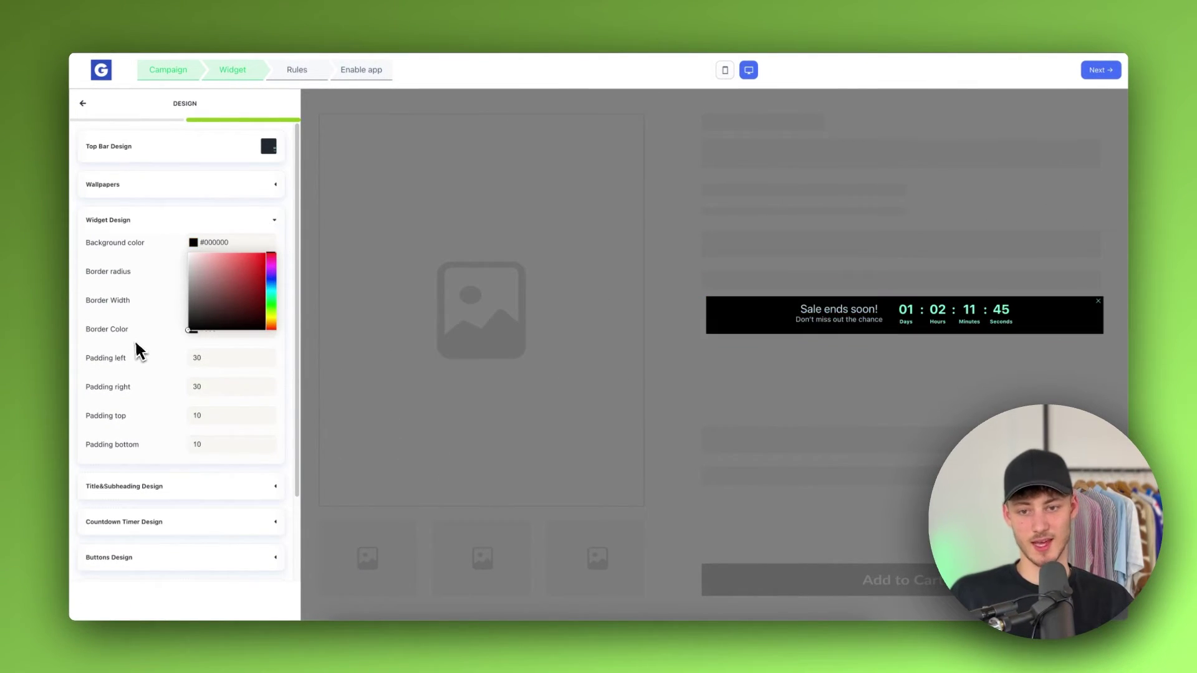
left_click(116, 290)
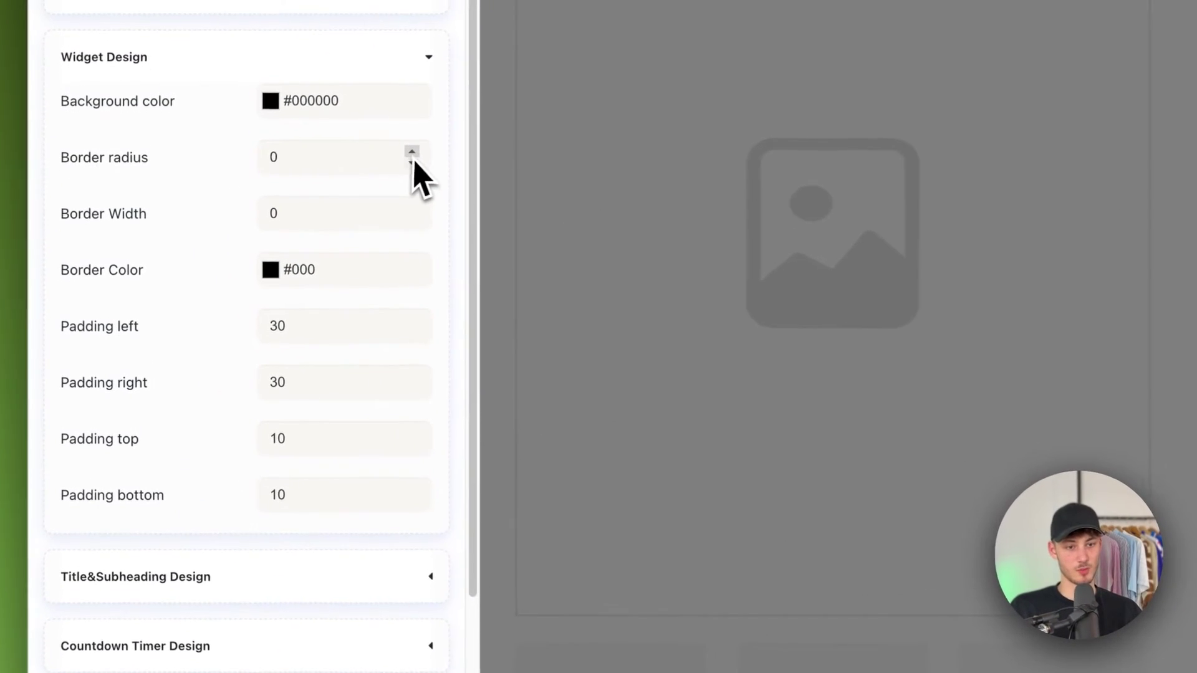
Set the bar's border radius to 7 after trying 10.
left_click(411, 153)
left_click(412, 153)
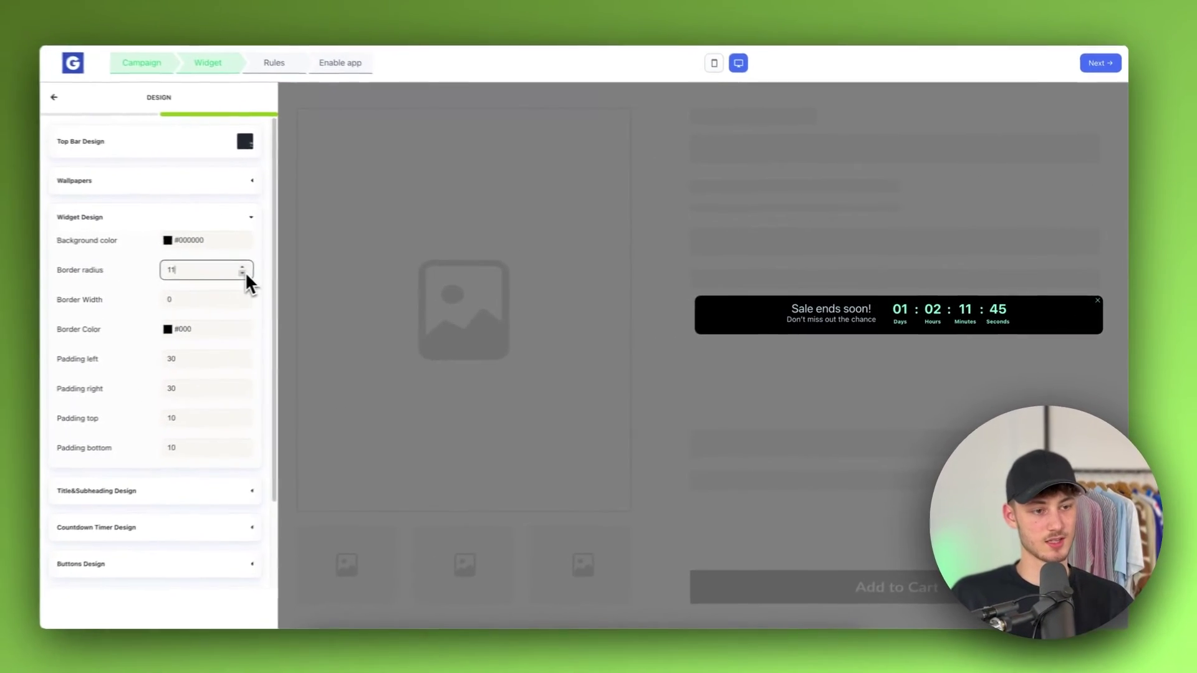
left_click(264, 274)
left_click(264, 274)
left_click(263, 275)
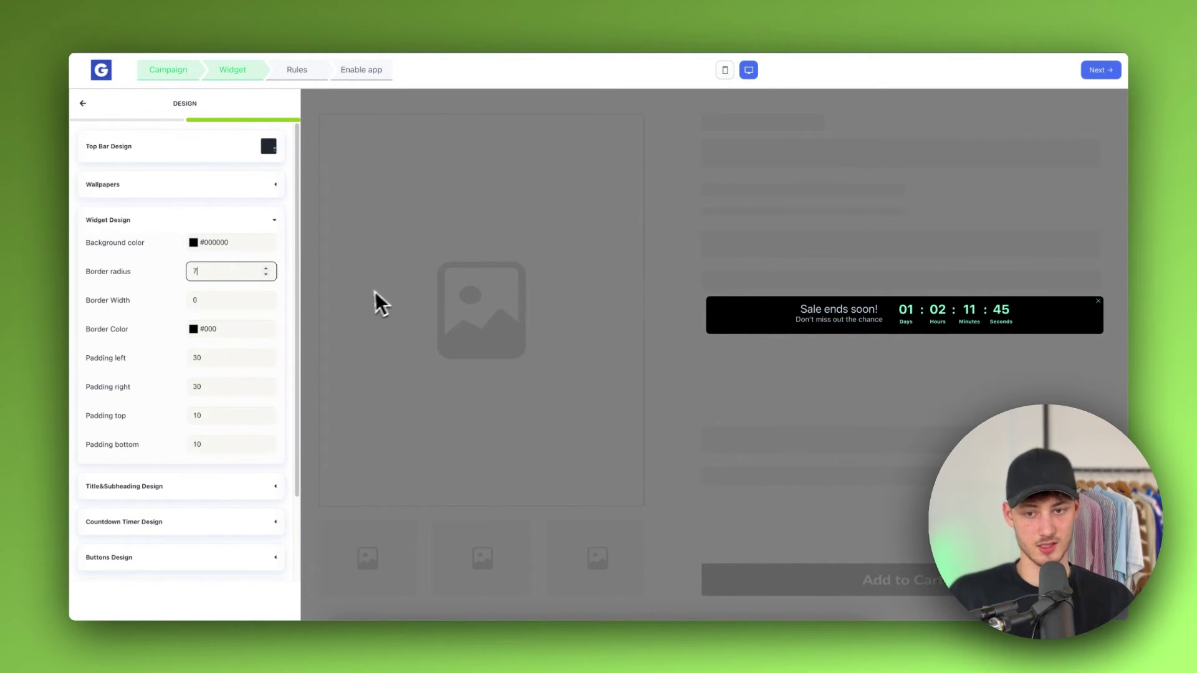
Set the widget border width to 1 after trying 2.
left_click(266, 298)
left_click(266, 297)
left_click(266, 297)
left_click(266, 303)
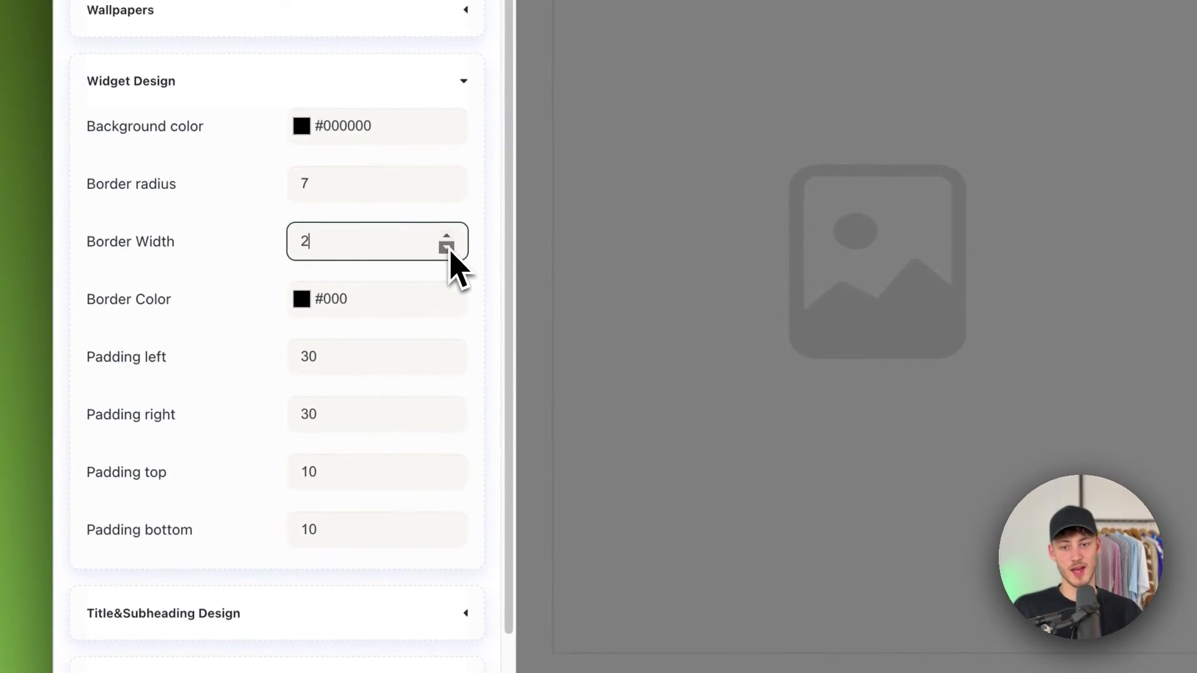
left_click(446, 248)
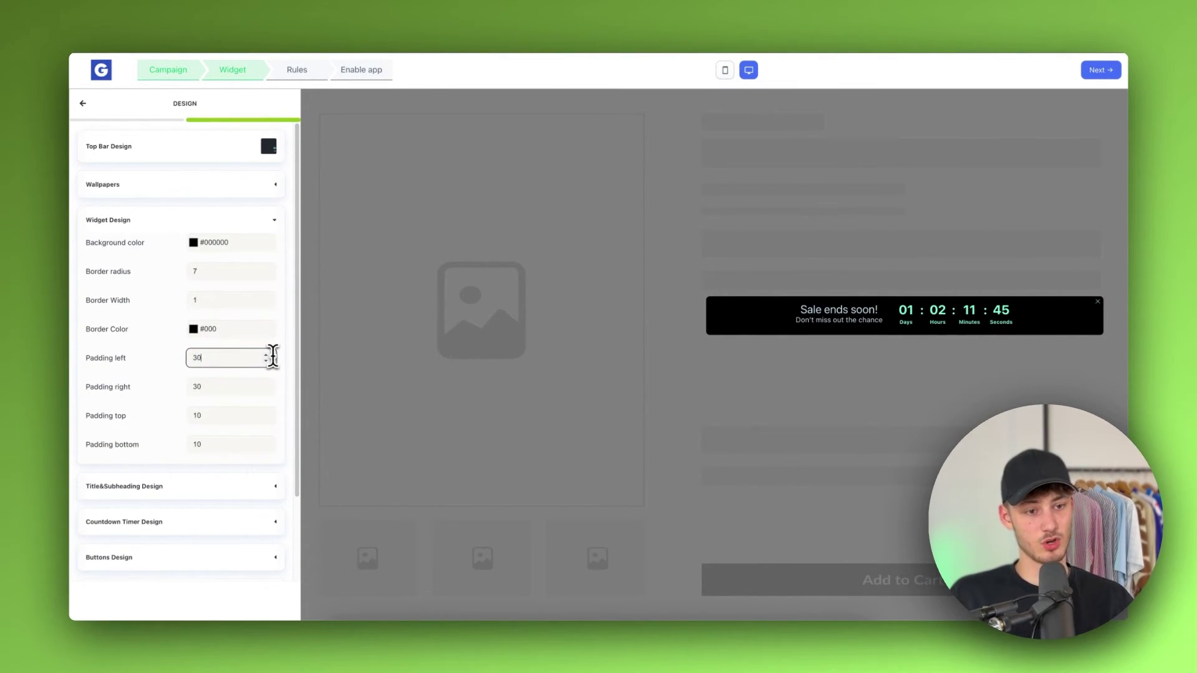
left_click(279, 222)
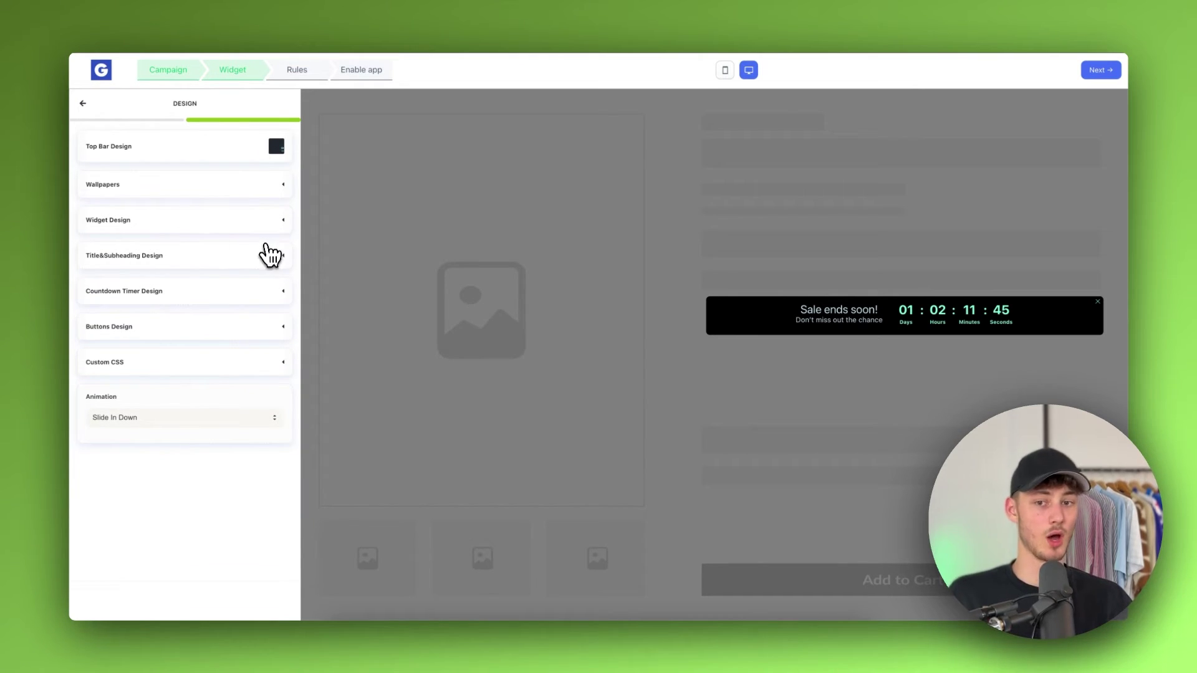
Make the title font #ff0000 red, leave the subheading at #c0deed, then expand Countdown Timer Design.
left_click(267, 254)
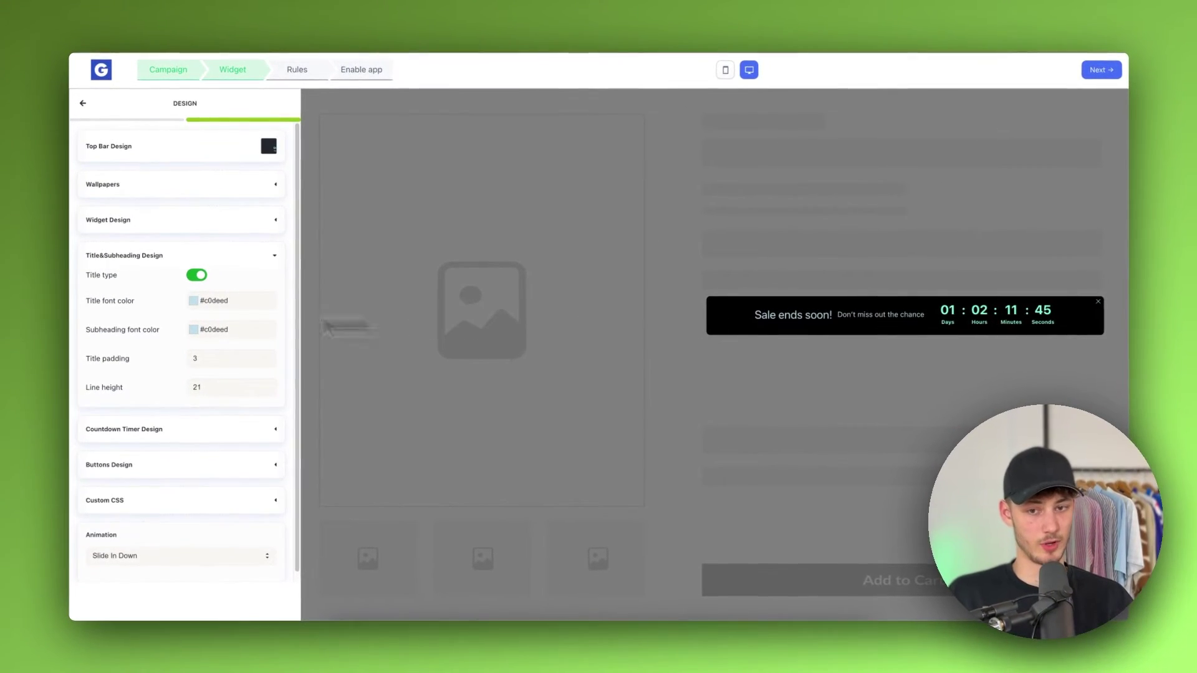
left_click_drag(85, 301, 136, 303)
left_click(148, 315)
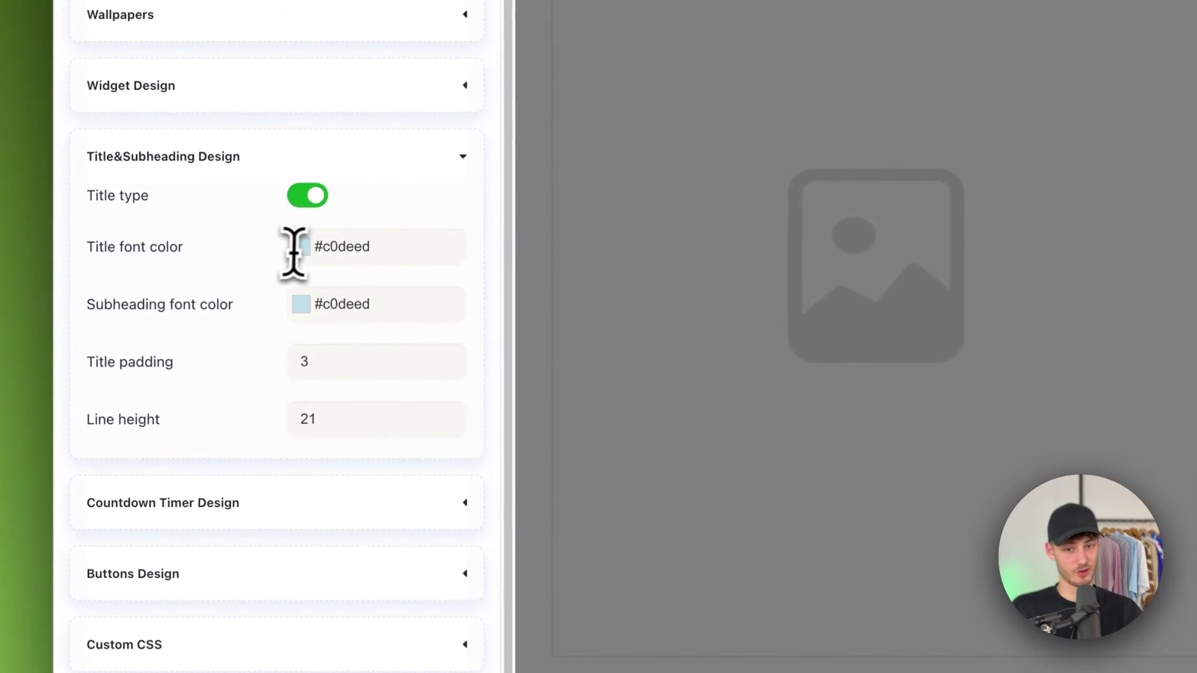
left_click(294, 249)
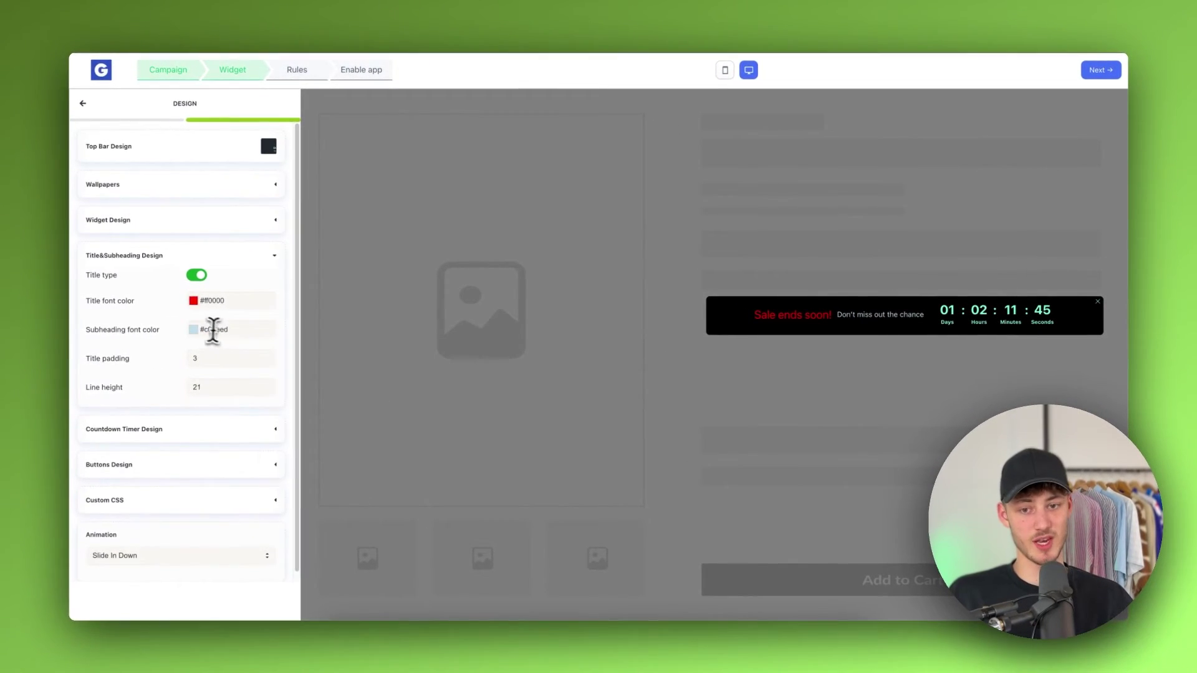
left_click(213, 331)
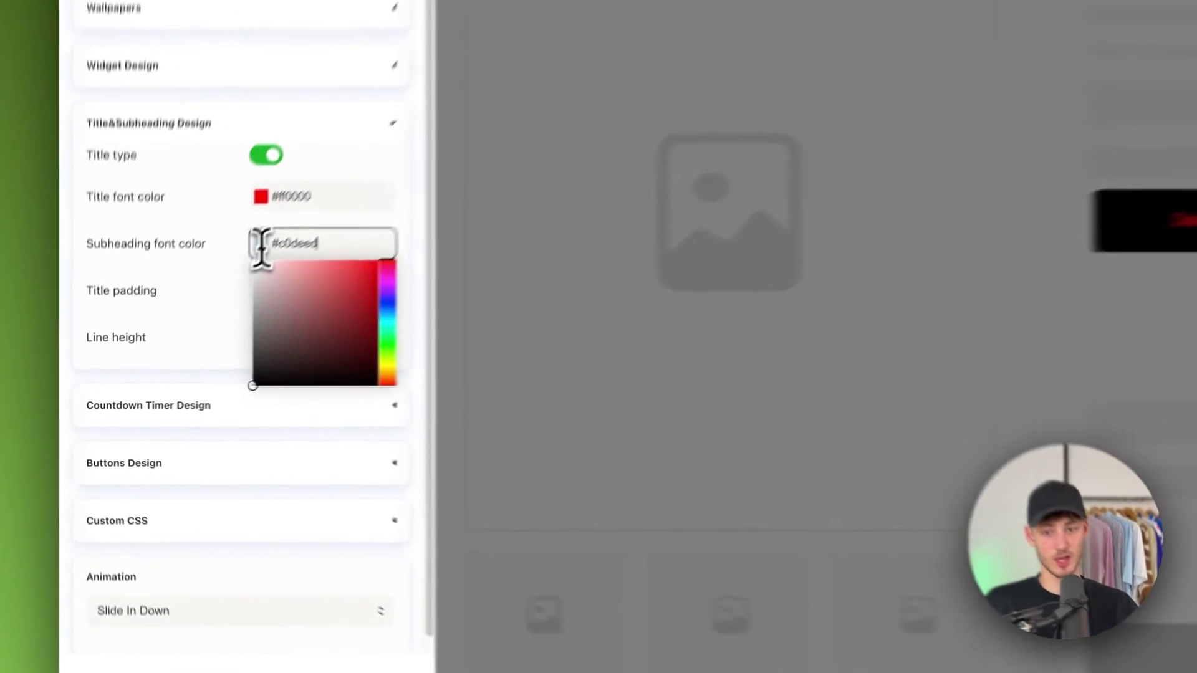
left_click(156, 343)
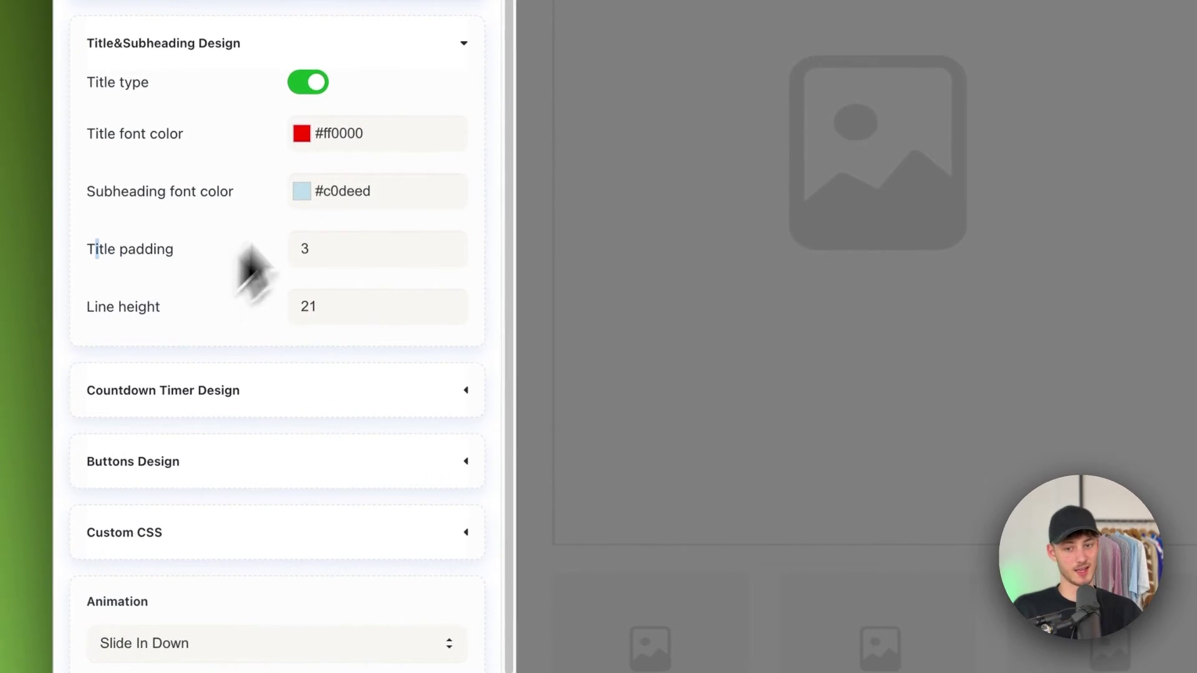
left_click(156, 43)
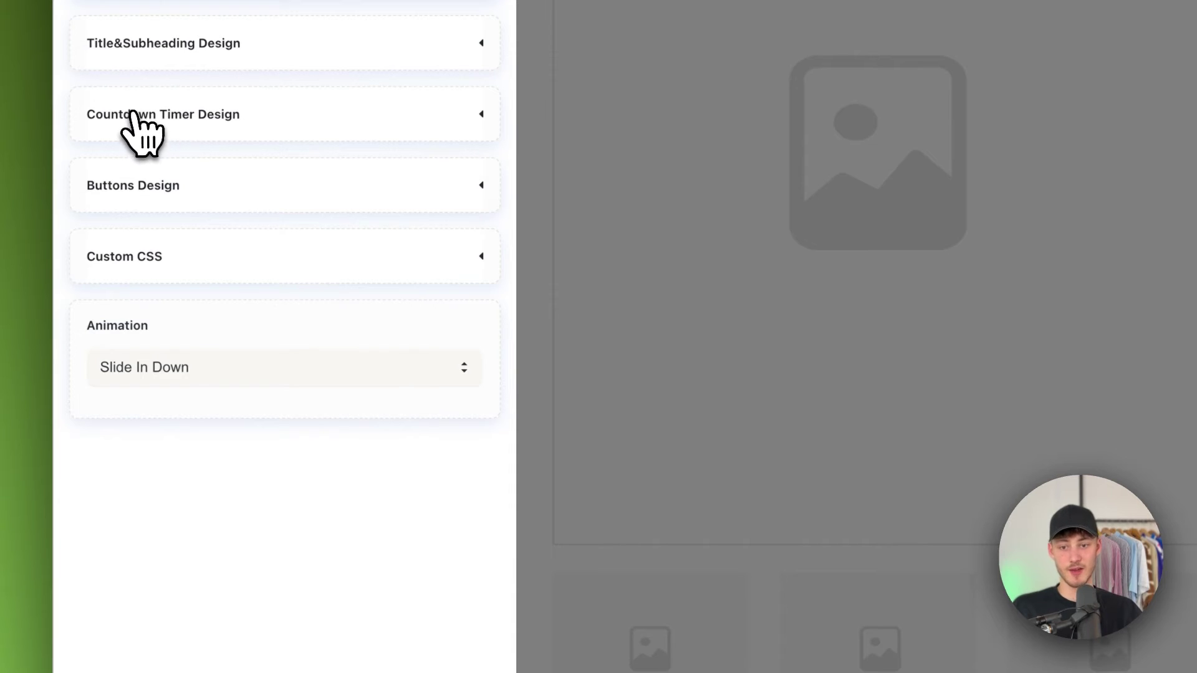
left_click(134, 115)
scroll(255, 165, "down", 2)
scroll(303, 218, "down", 4)
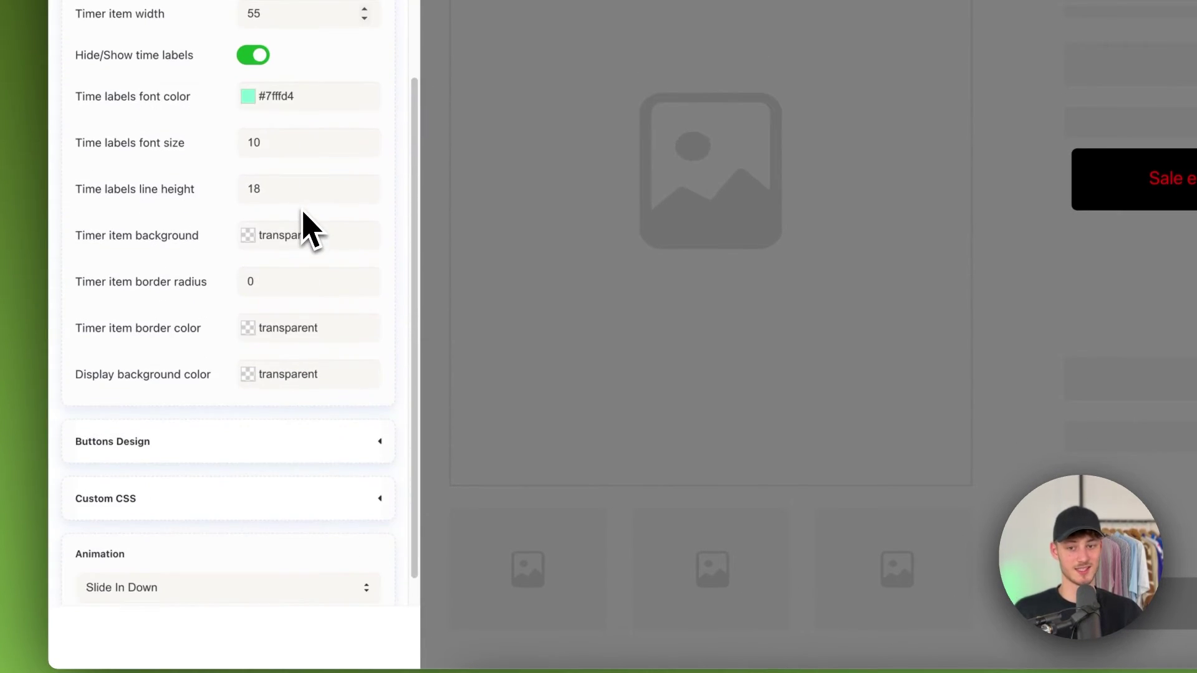
scroll(232, 304, "up", 5)
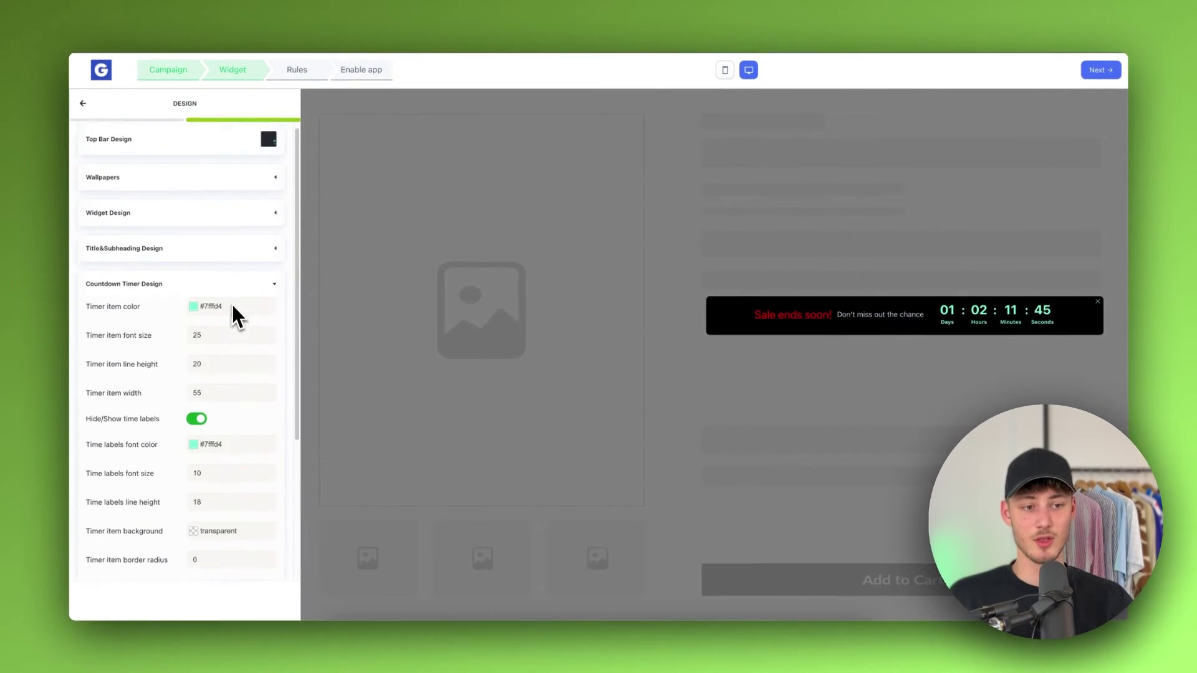
left_click(274, 297)
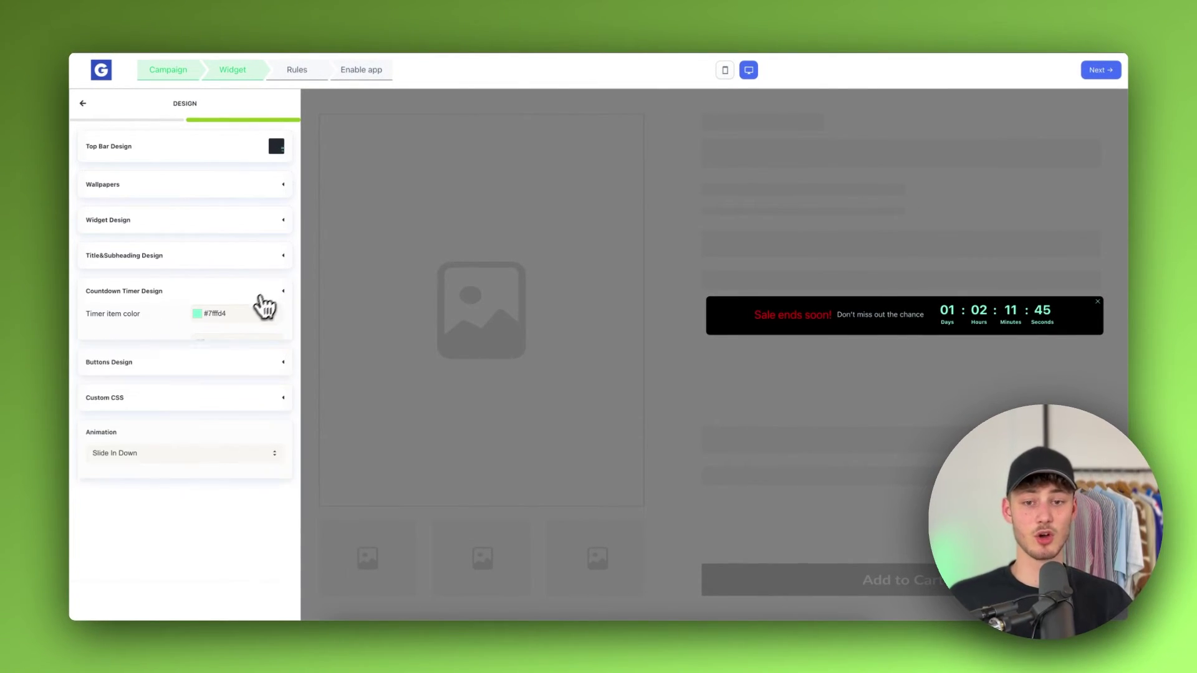
left_click(240, 334)
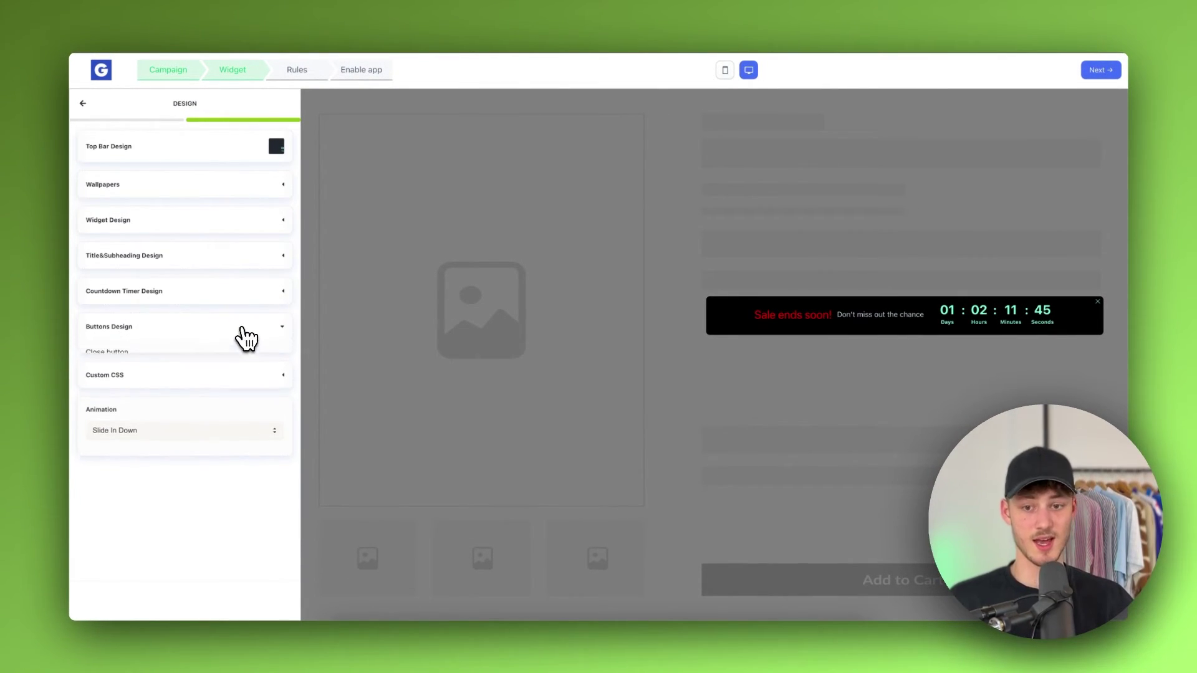
left_click(245, 334)
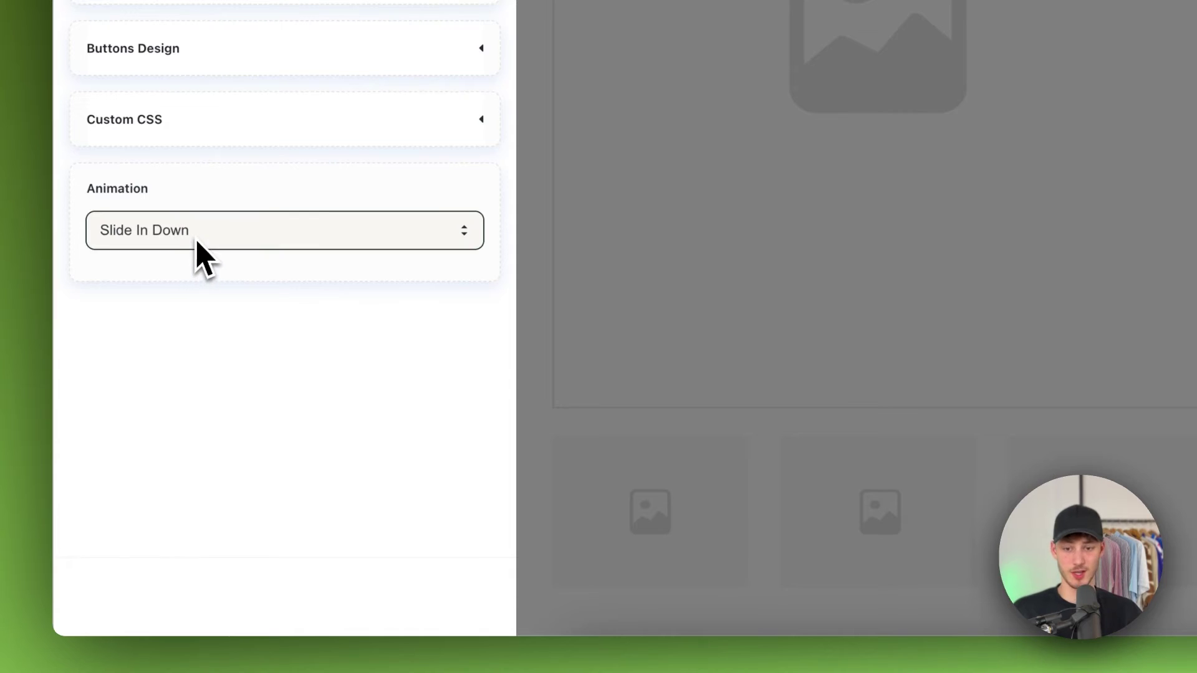
left_click(197, 243)
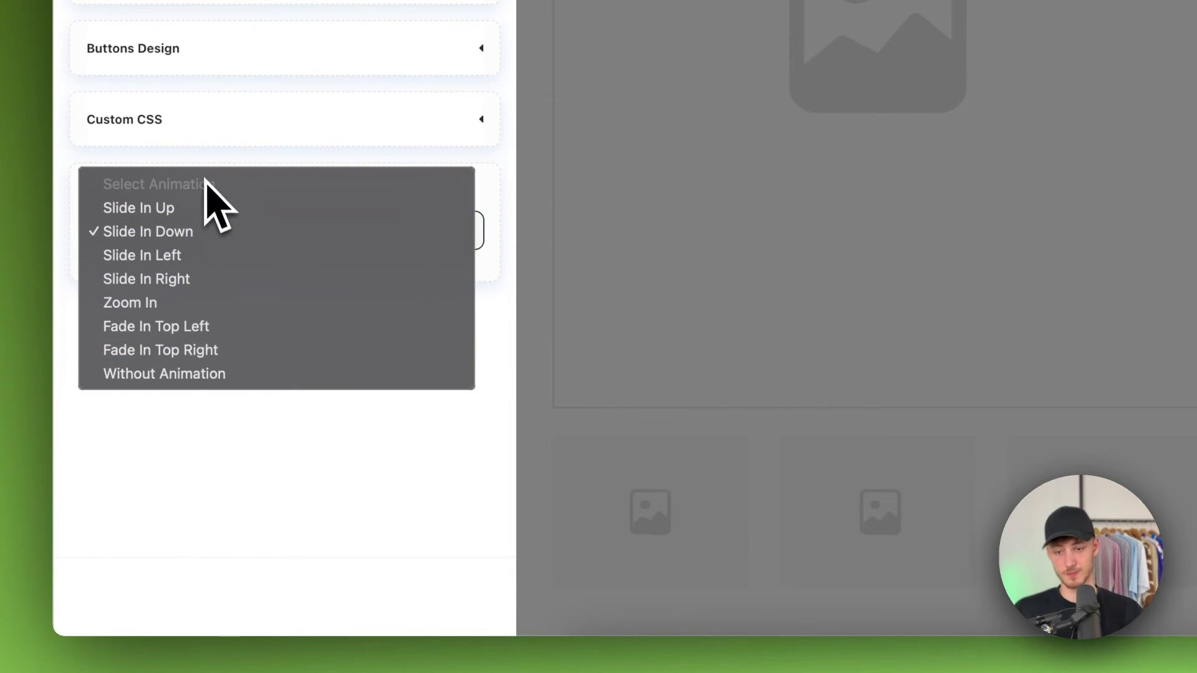
left_click(235, 212)
left_click(220, 240)
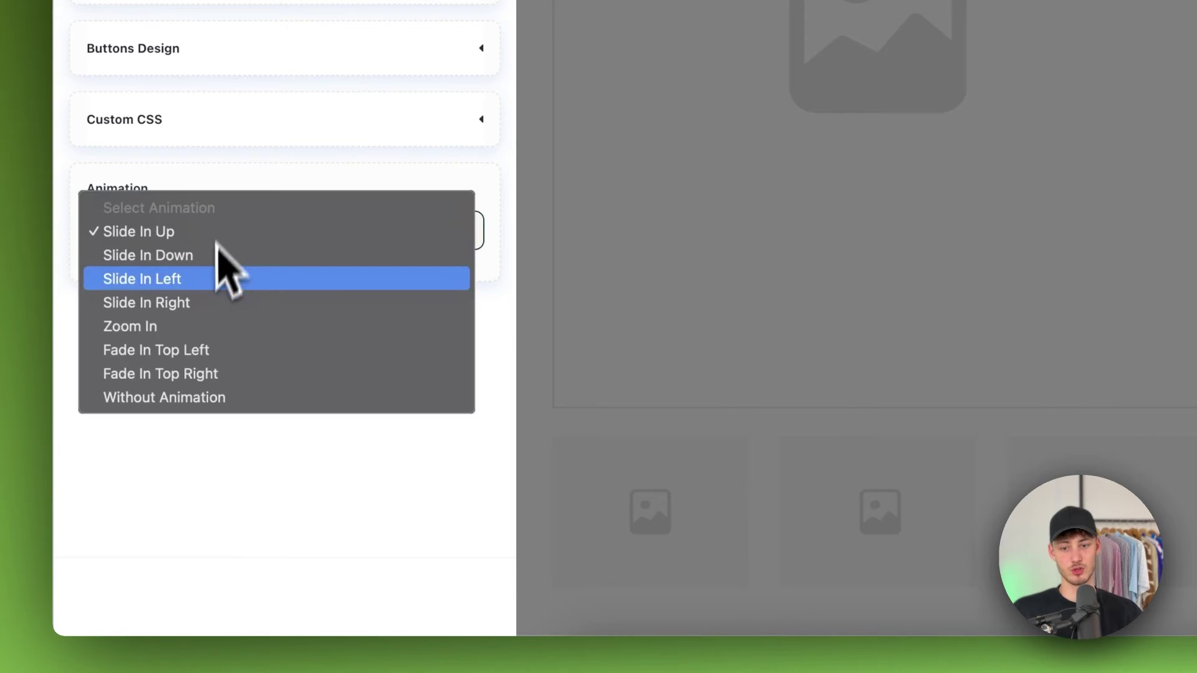
left_click(189, 328)
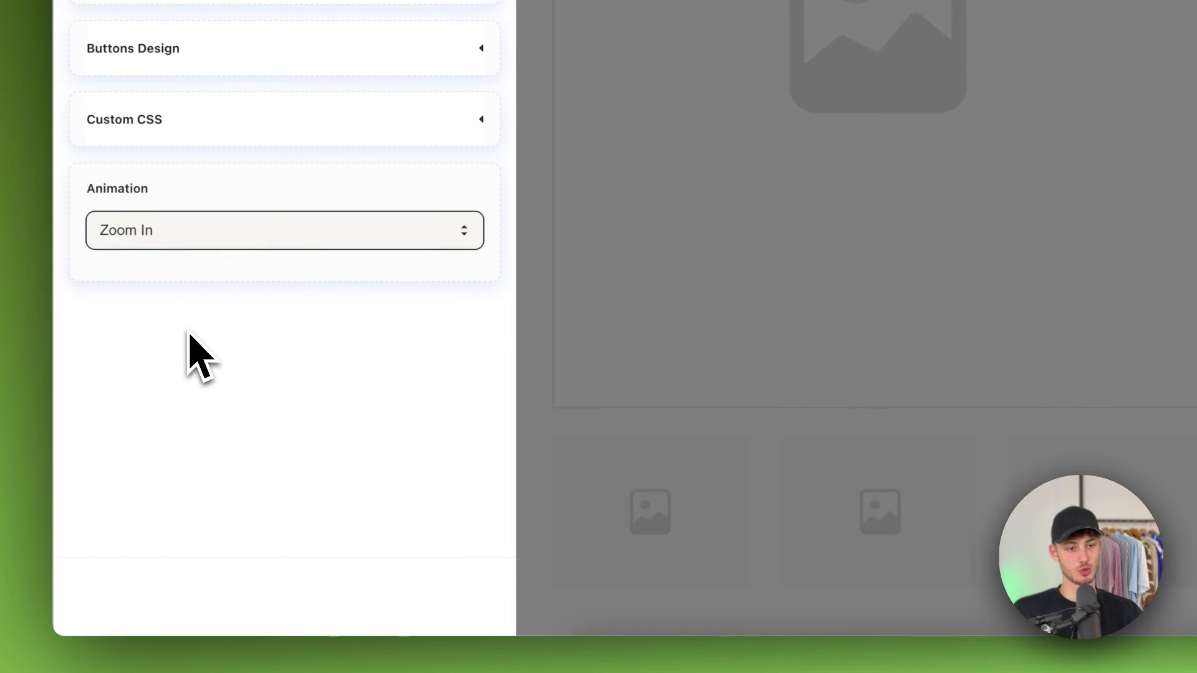
left_click(207, 248)
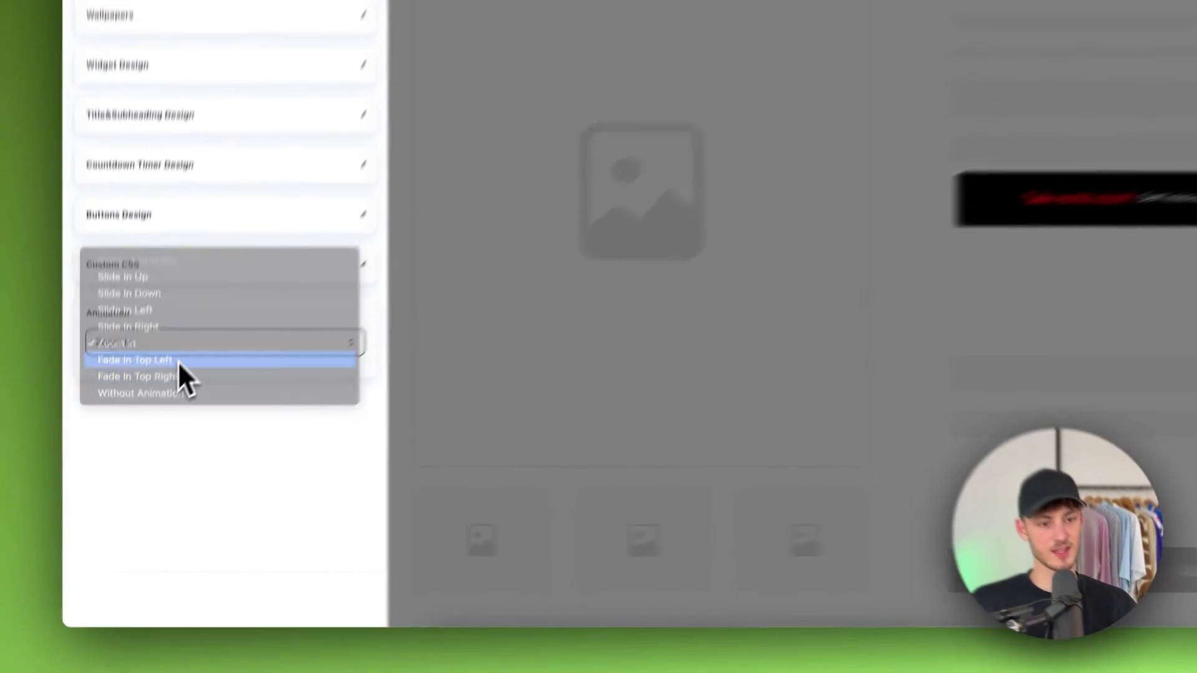
left_click(219, 256)
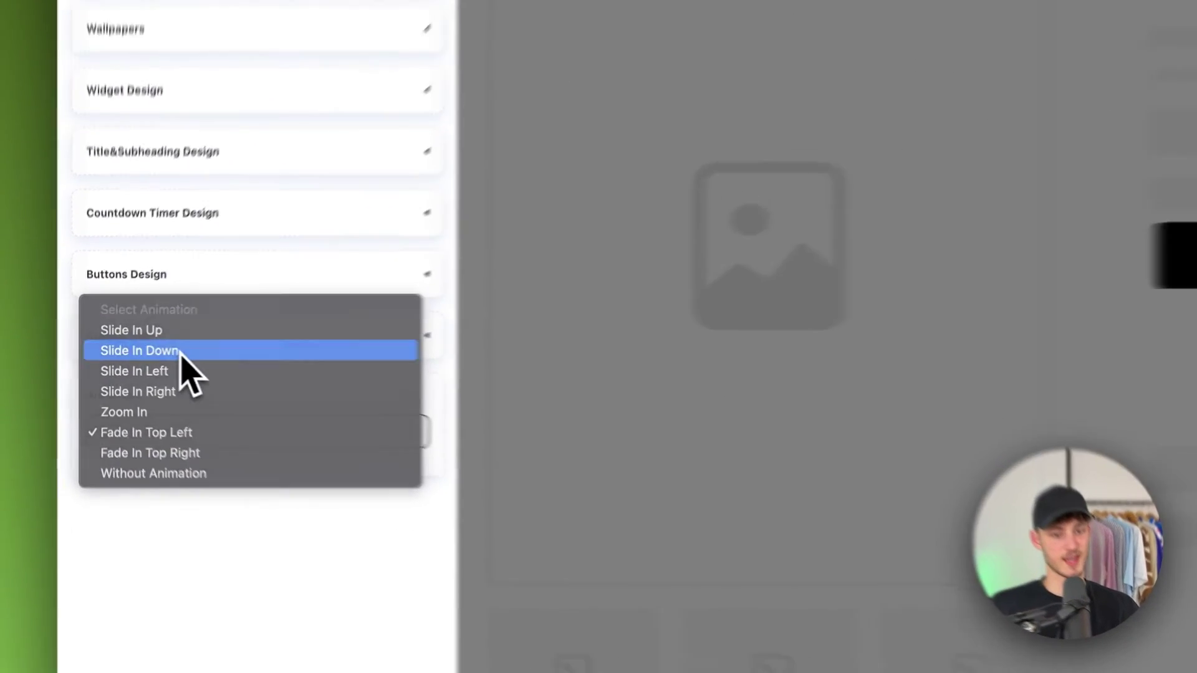
left_click(134, 372)
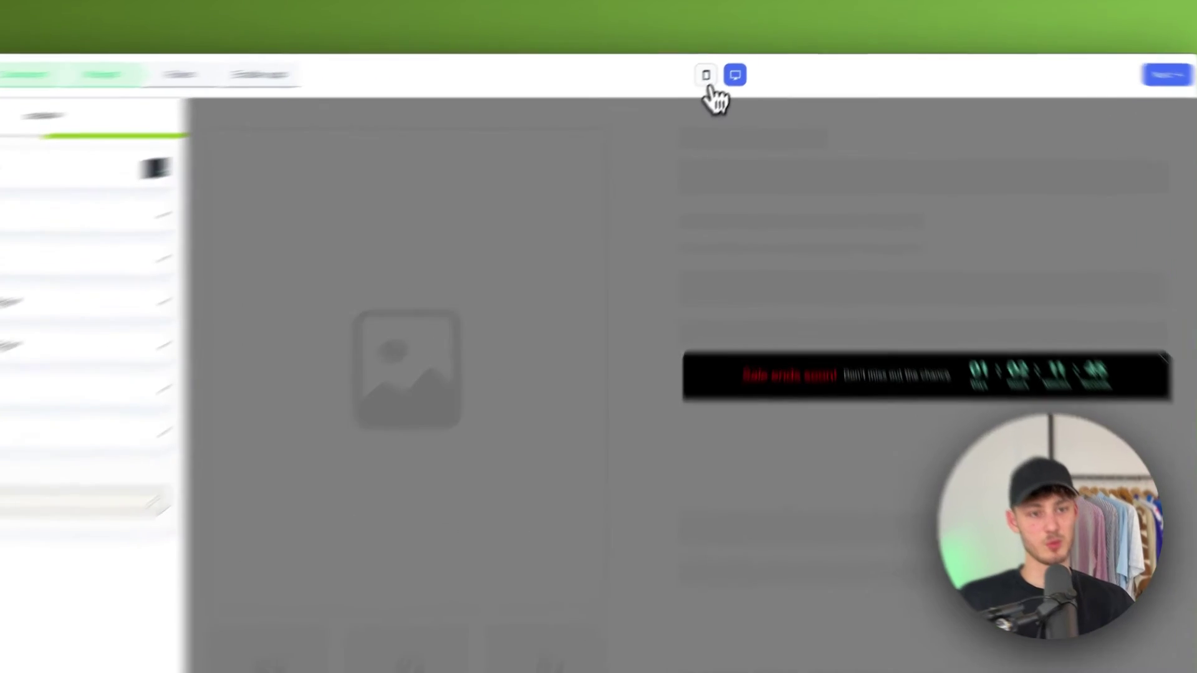
Check the timer in mobile and desktop previews, then advance to Step 3 – Rules.
left_click(778, 42)
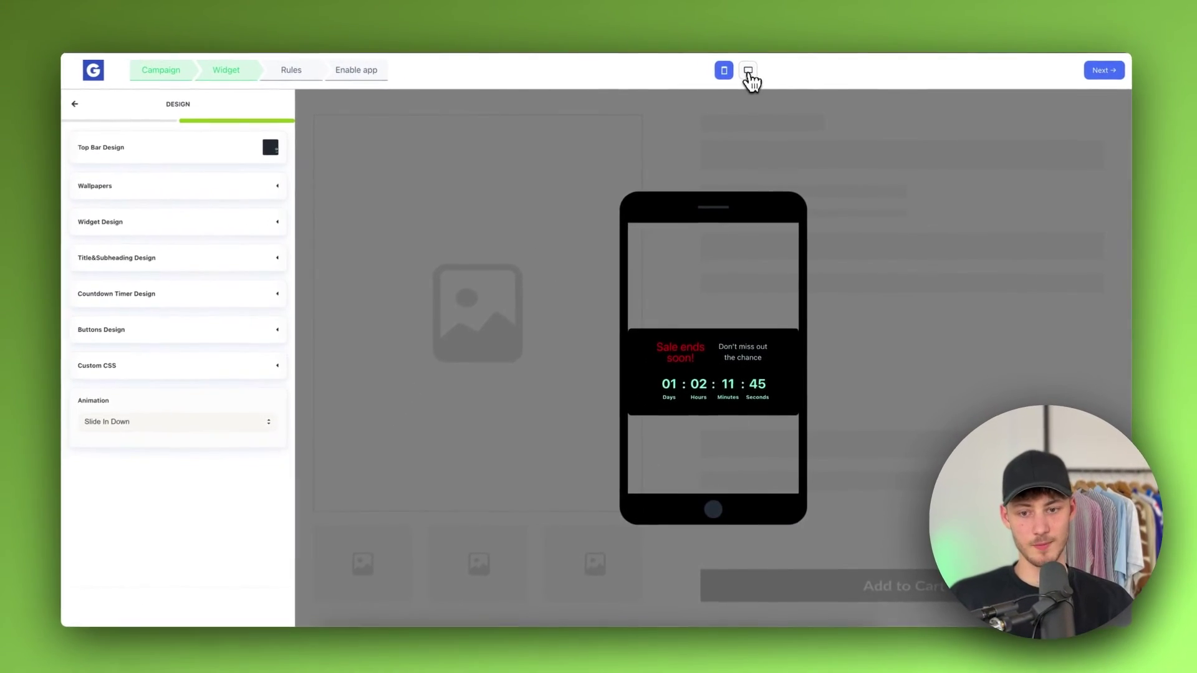
left_click(694, 86)
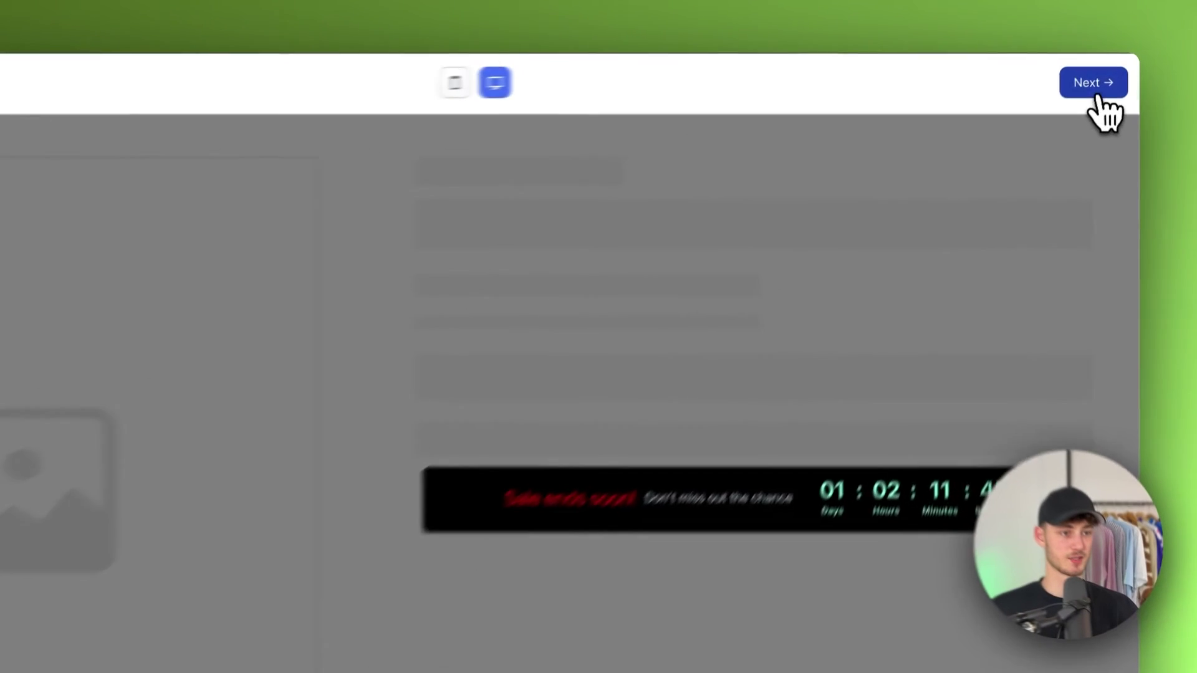
left_click(1102, 70)
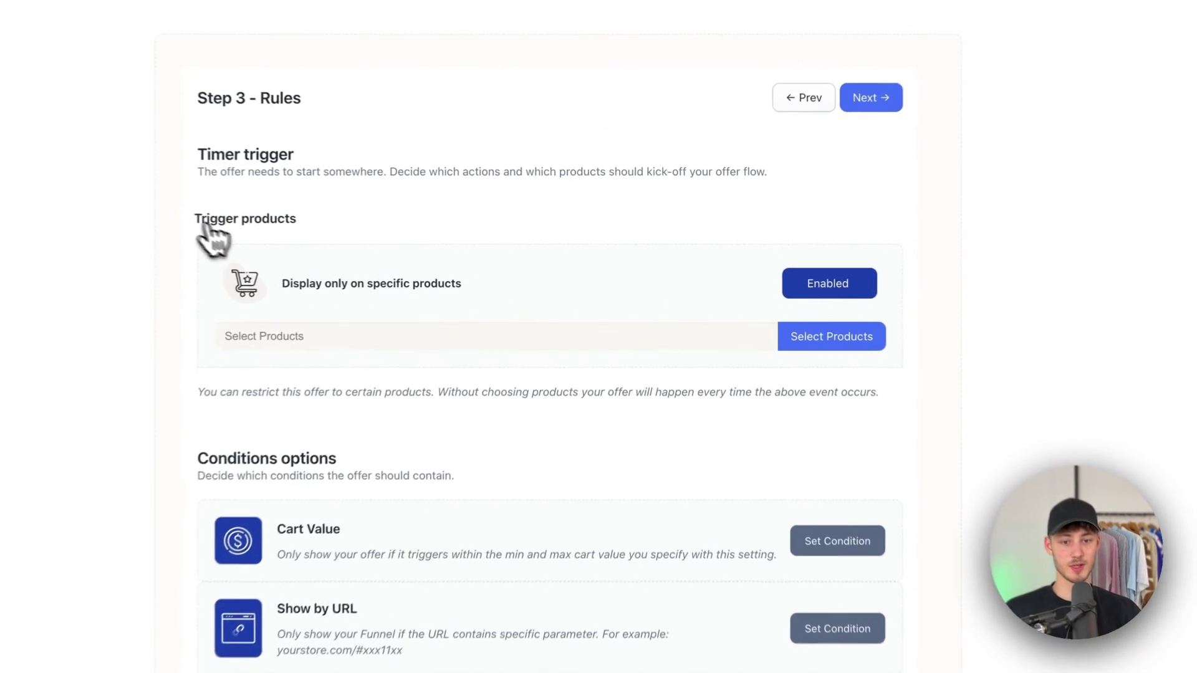
Add the Oversized Zipper and the fleece hoodie as the timer's trigger products.
left_click_drag(364, 247, 534, 271)
left_click(534, 271)
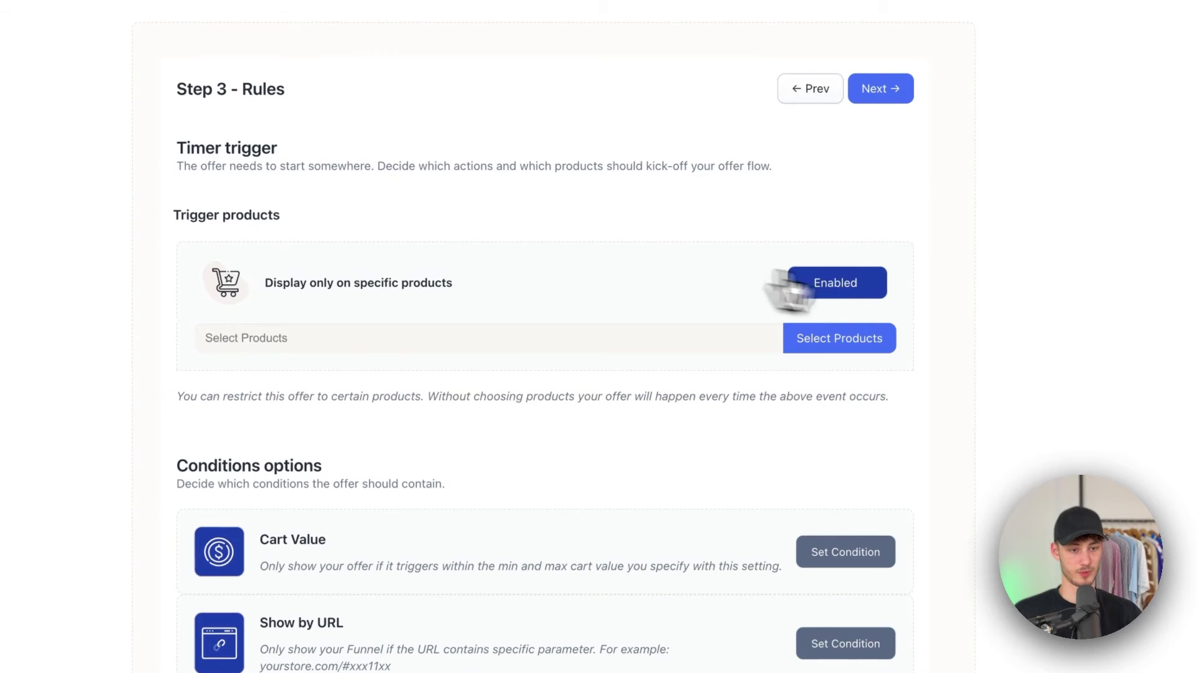
left_click(856, 347)
scroll(399, 374, "down", 4)
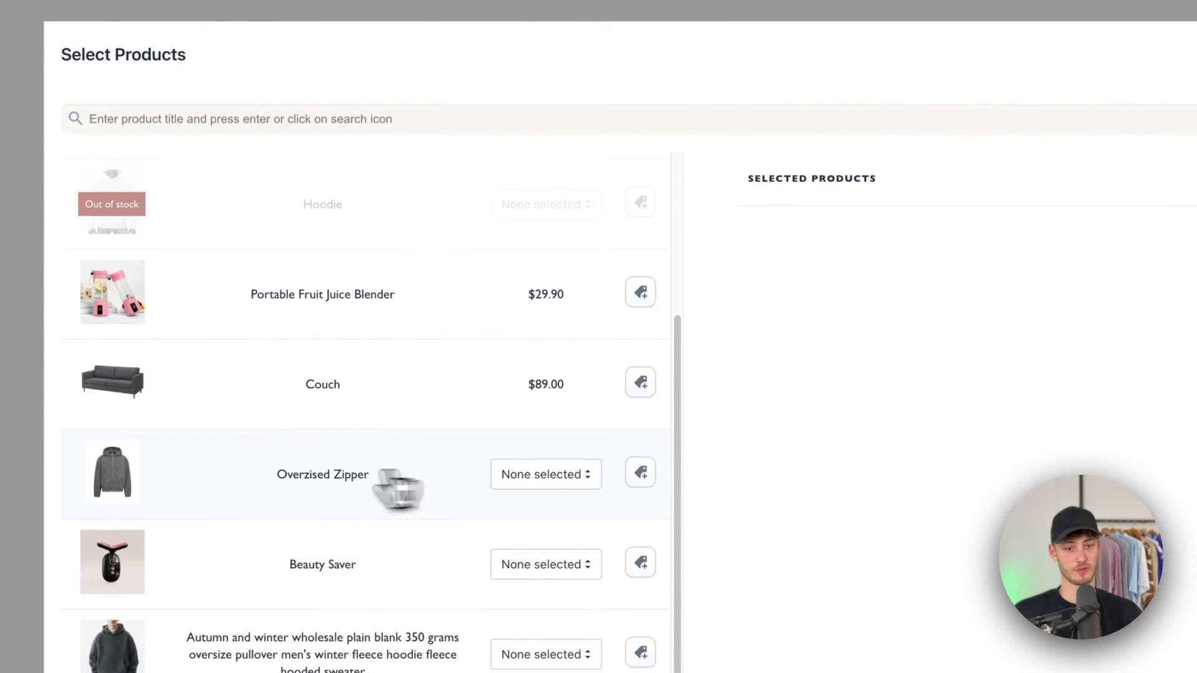
left_click(640, 474)
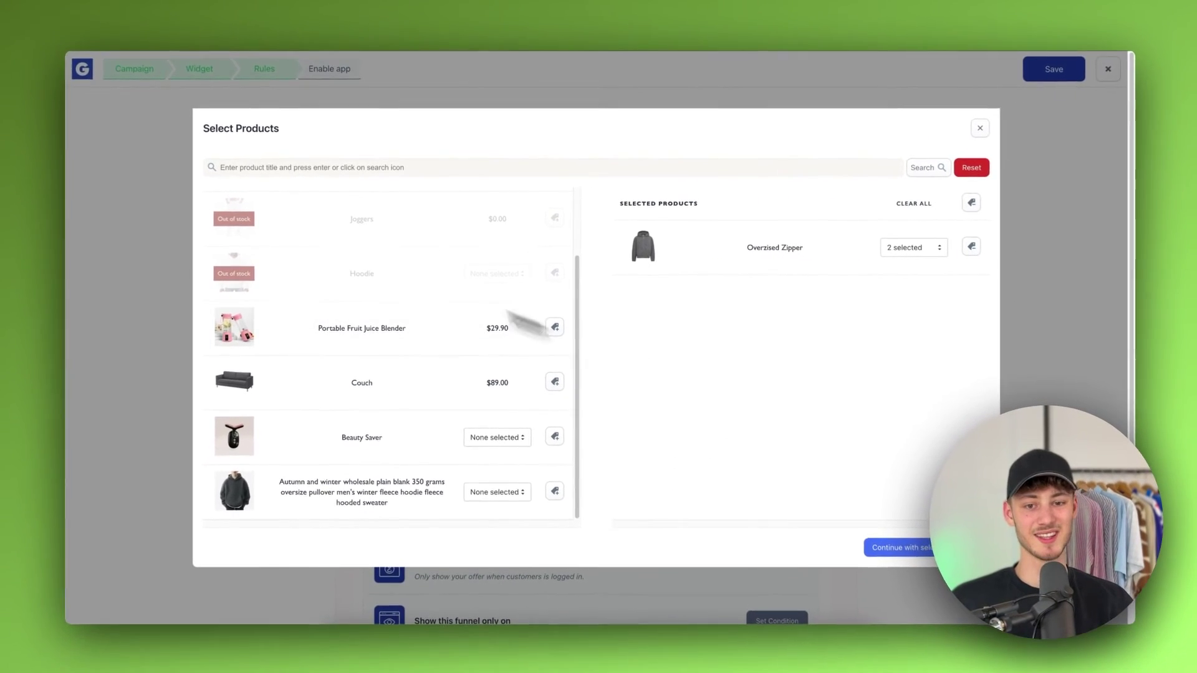
scroll(407, 297, "up", 2)
scroll(417, 298, "down", 2)
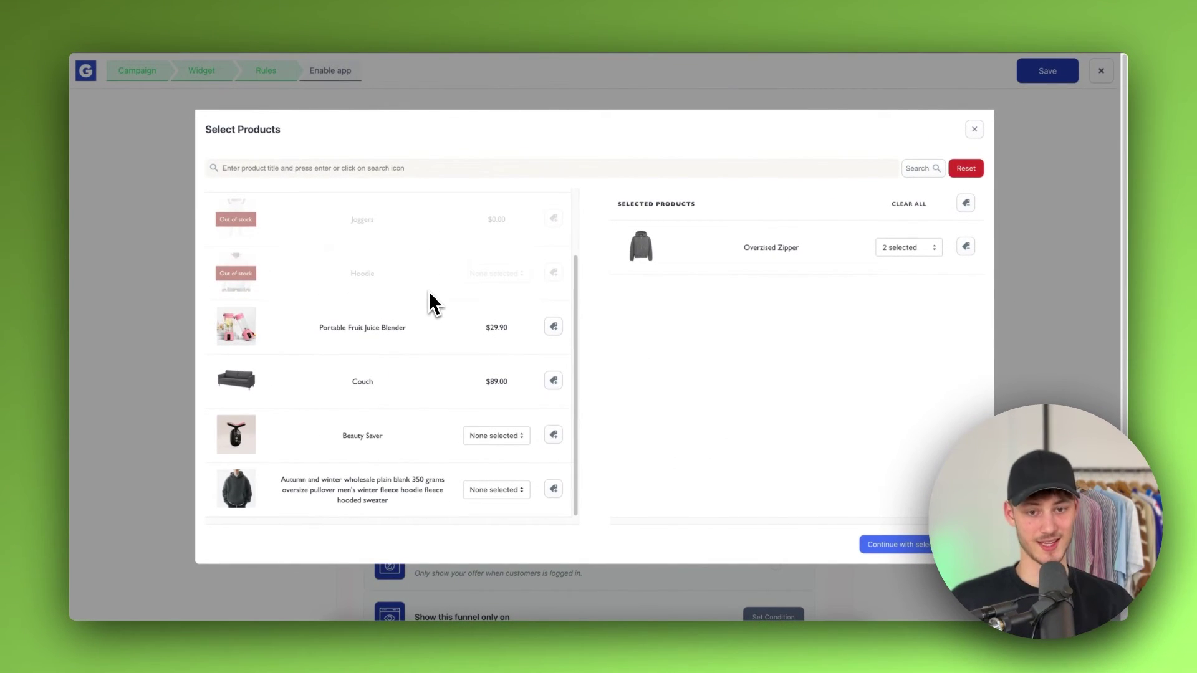
scroll(430, 296, "up", 2)
scroll(441, 294, "down", 2)
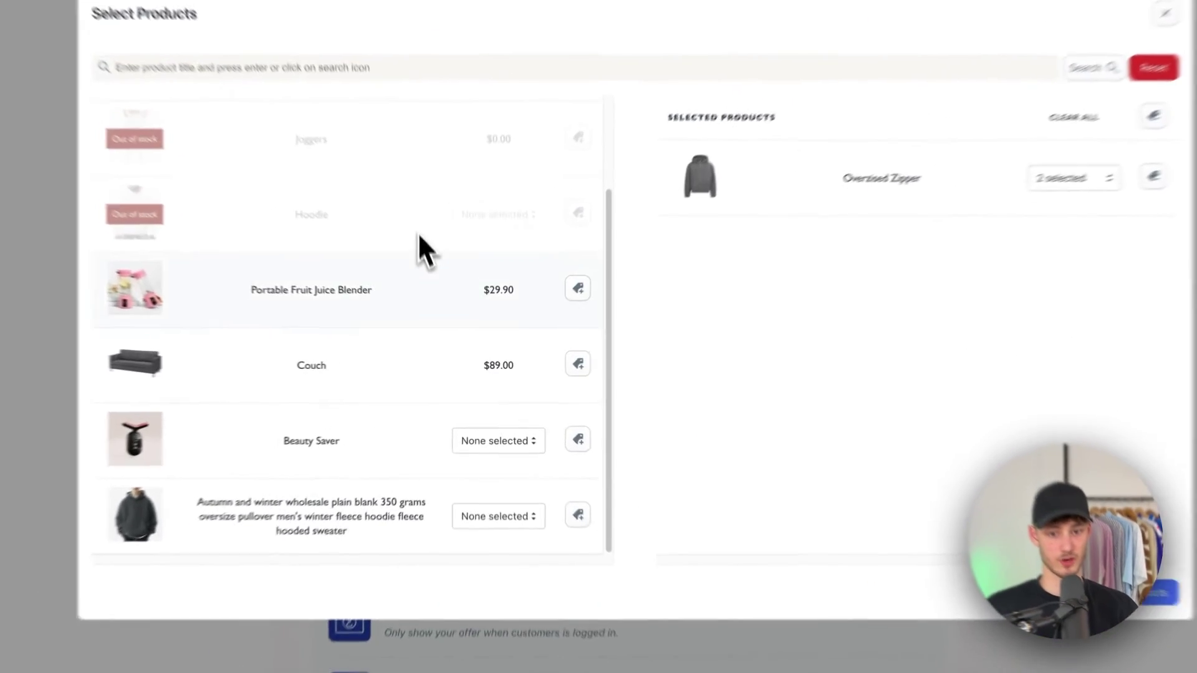
left_click(578, 515)
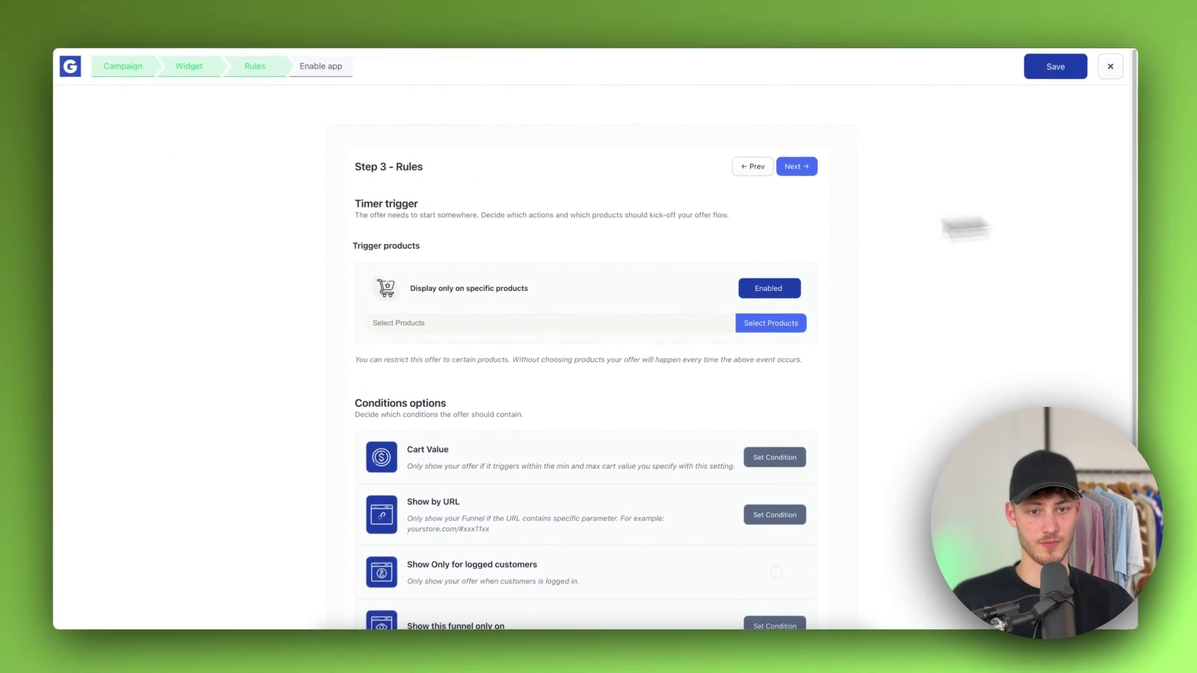
Review the picker and confirm the two-product selection in Rules.
left_click(792, 322)
scroll(350, 407, "down", 3)
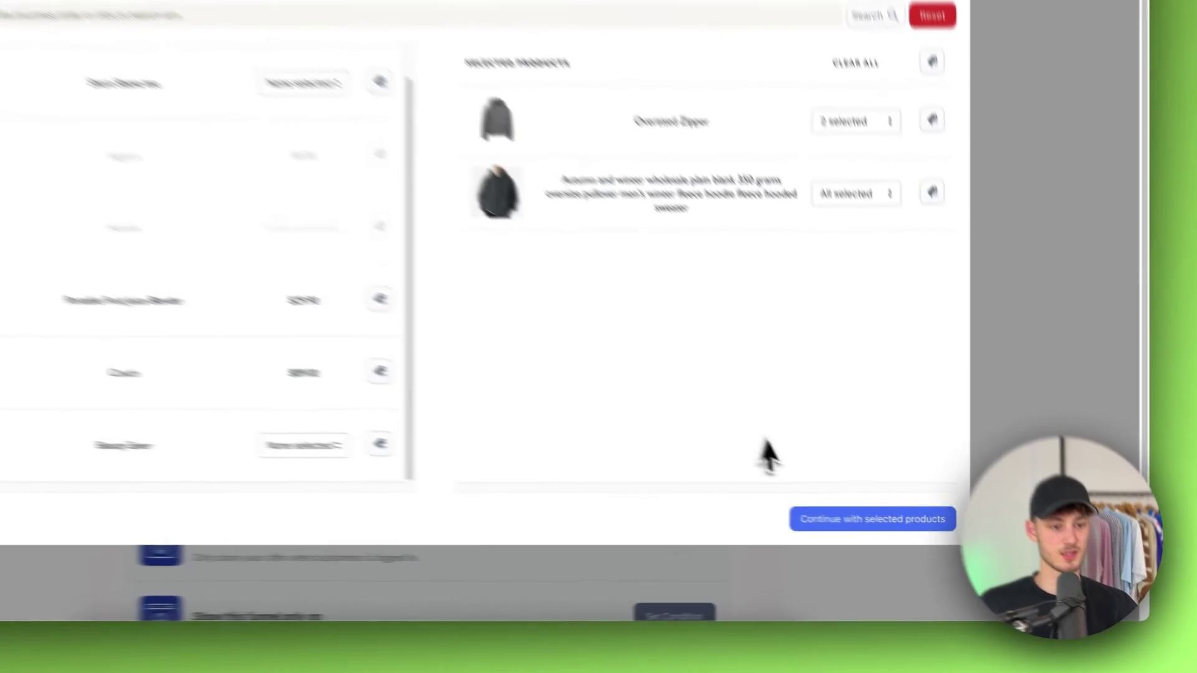
left_click(898, 544)
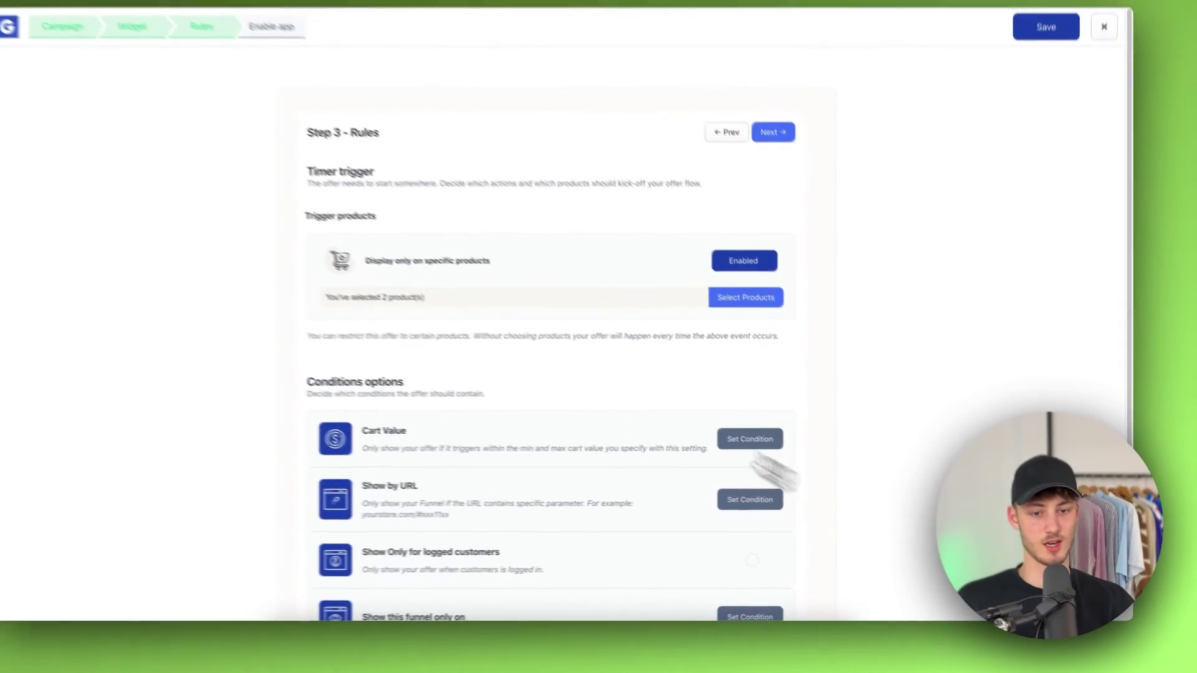
scroll(315, 387, "down", 5)
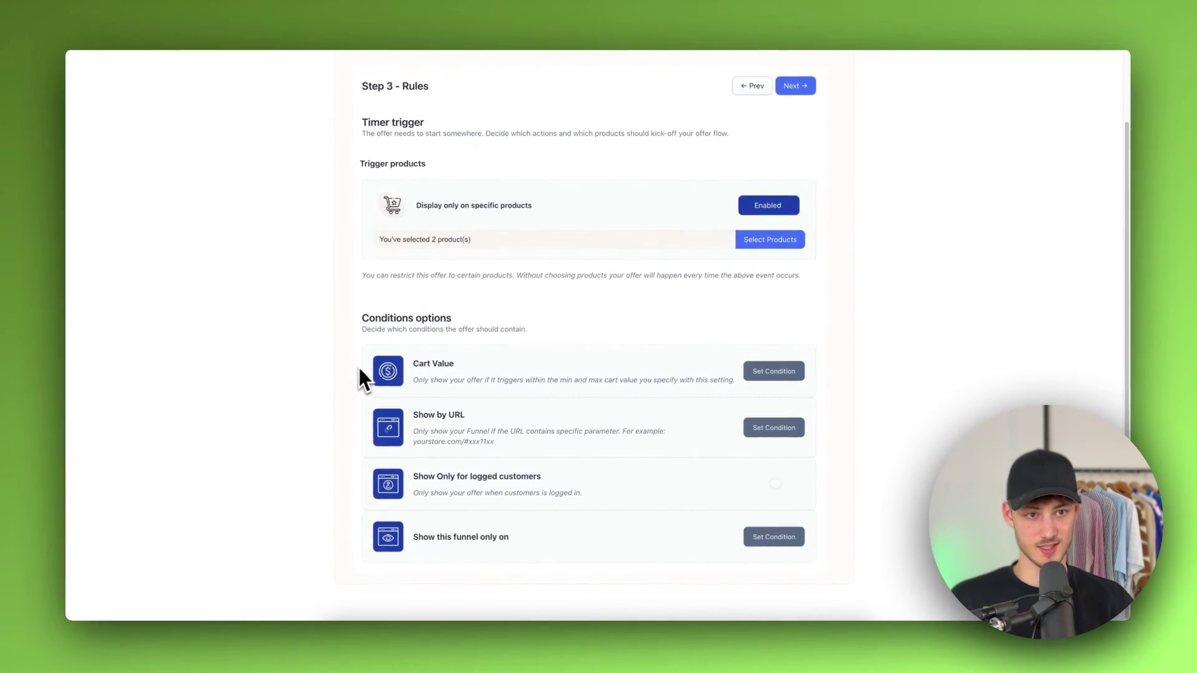
scroll(372, 369, "down", 2)
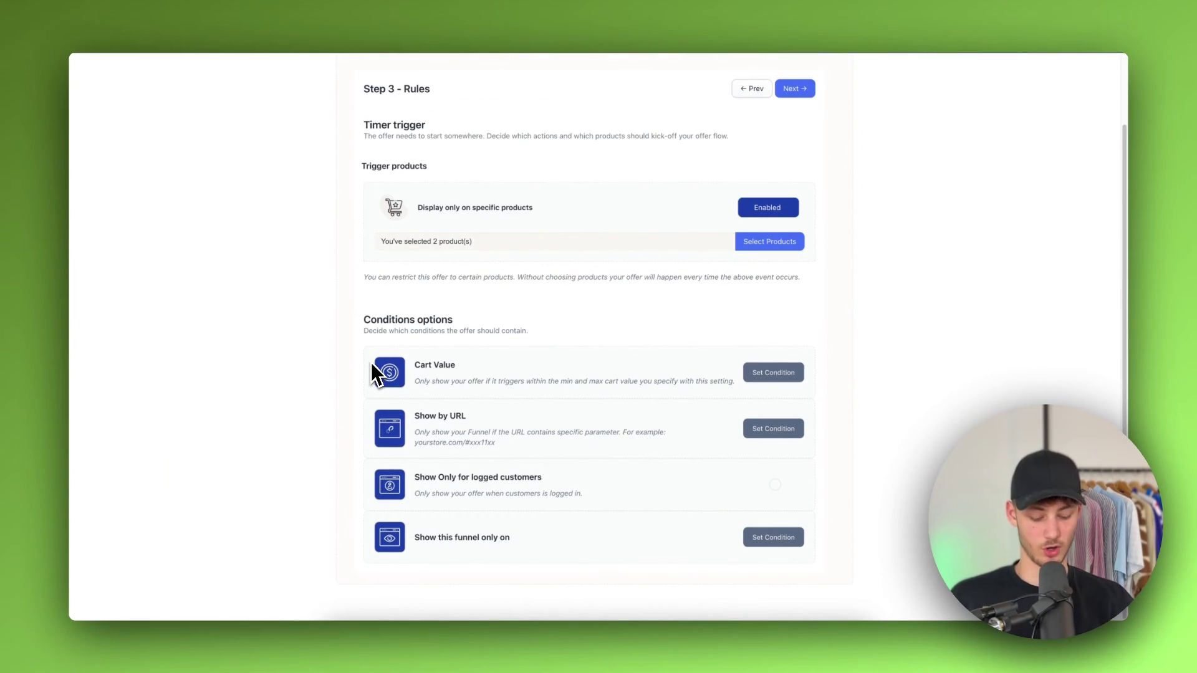
scroll(424, 405, "up", 1)
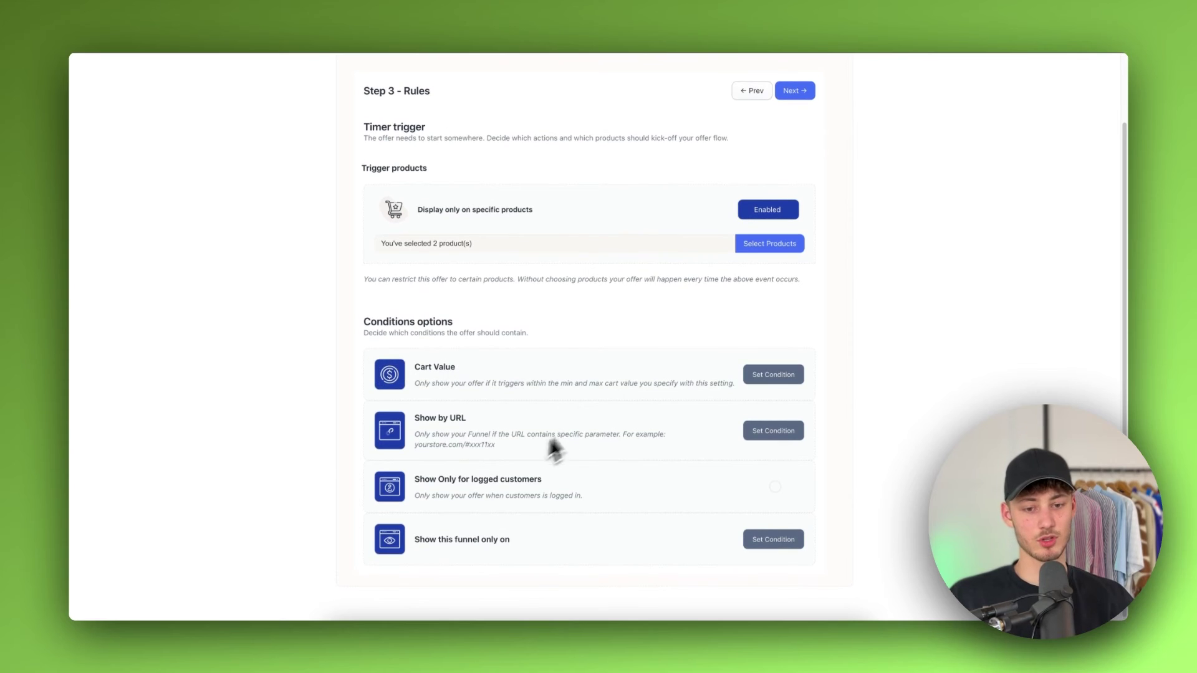
scroll(508, 417, "up", 2)
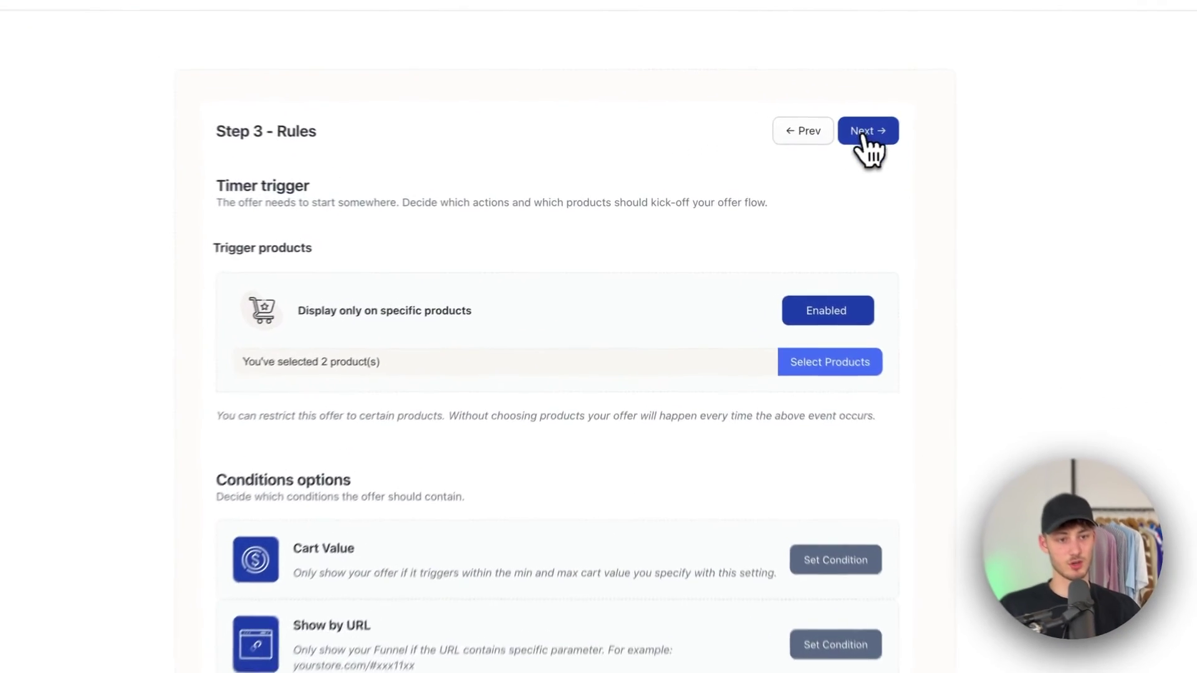
Turn on the Timer app embed in Dawn, save the theme, and skip verification for later.
left_click(794, 166)
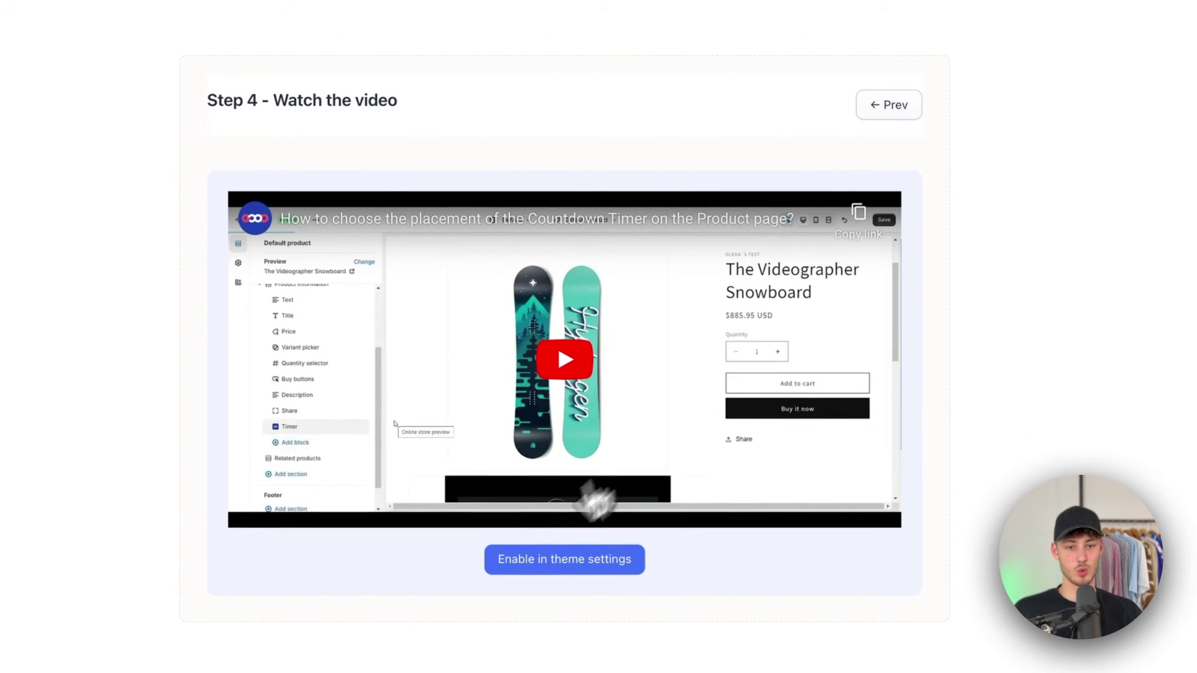
left_click(565, 571)
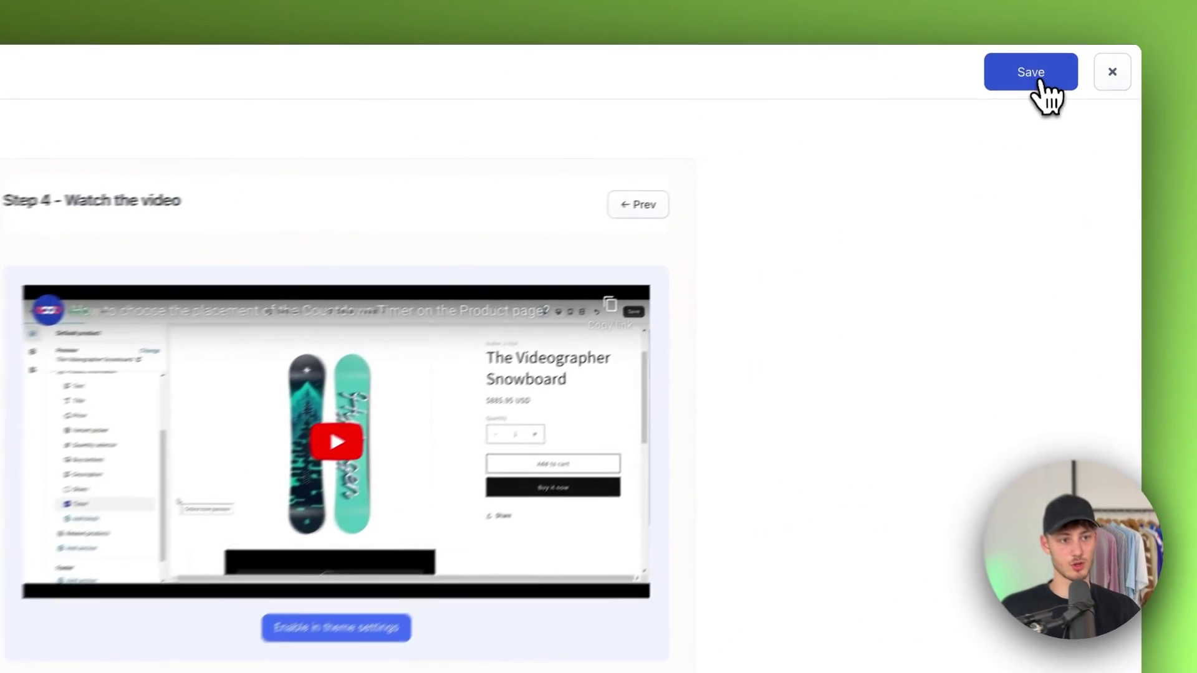
left_click(1059, 73)
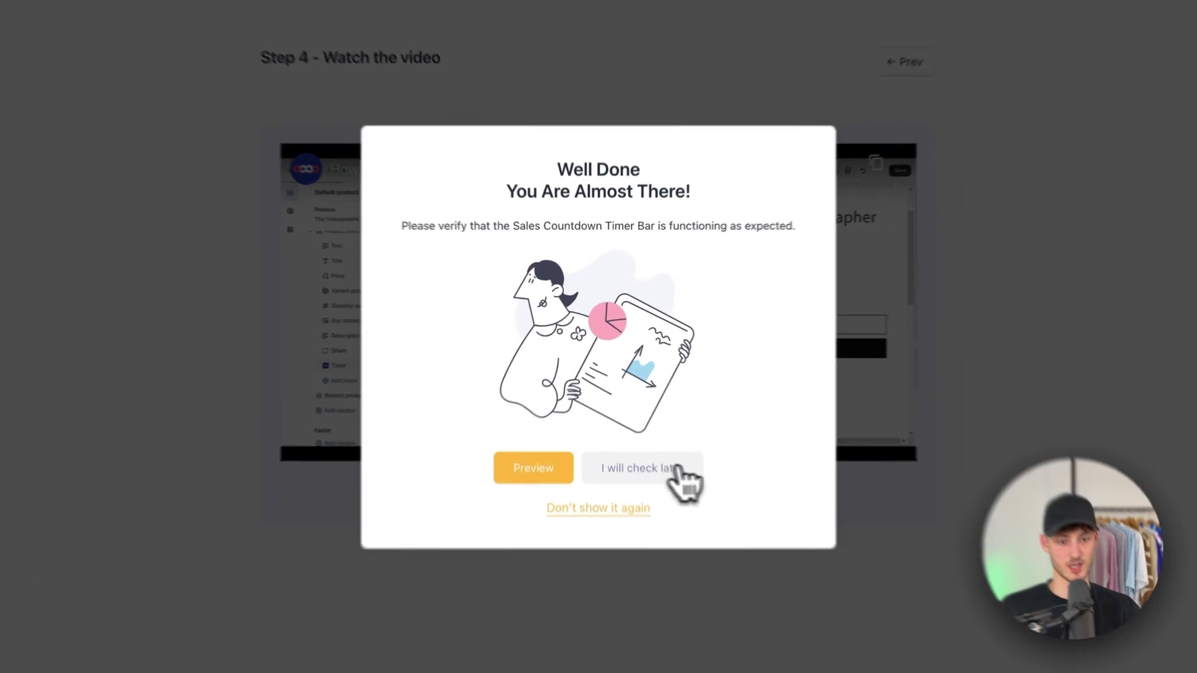
left_click(680, 469)
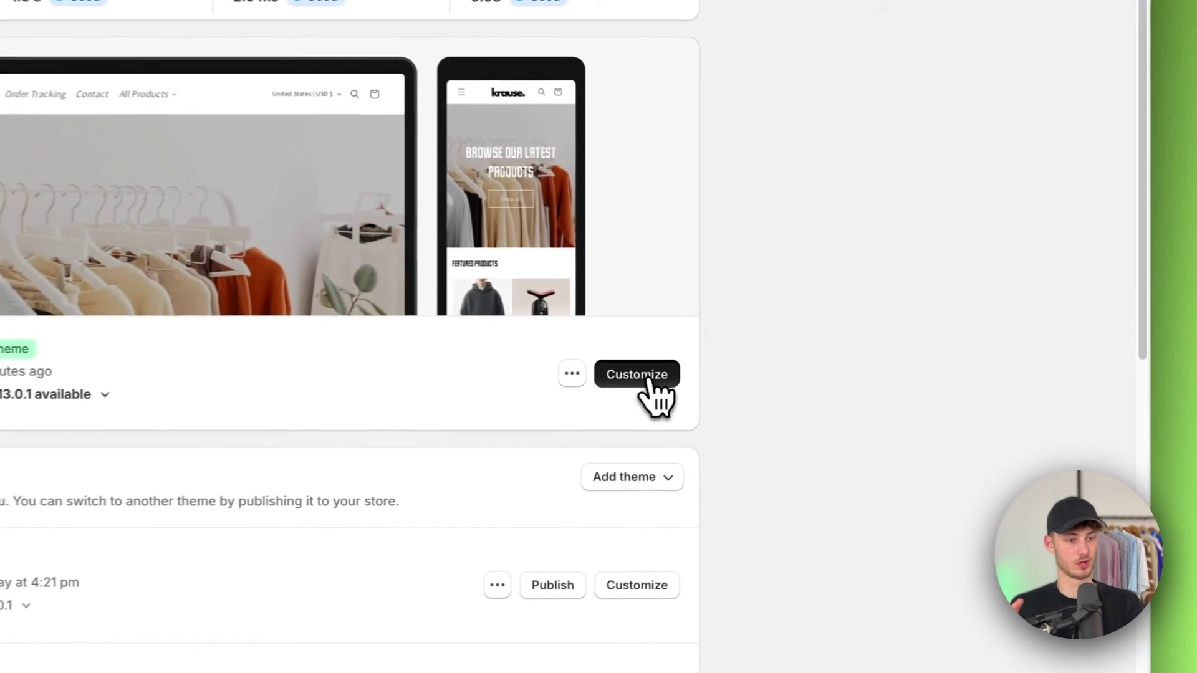
In the Dawn editor, move the hoodie page's Buy buttons block between Title and Price, then exit.
left_click(865, 361)
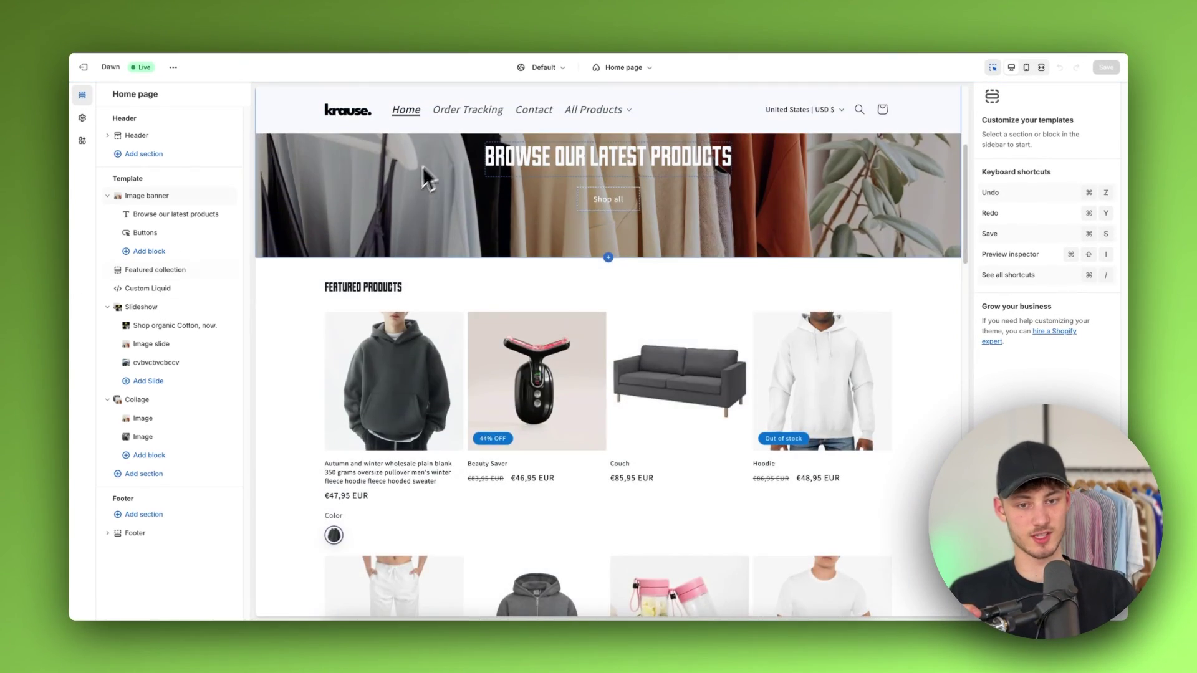
scroll(304, 212, "down", 5)
left_click(421, 235)
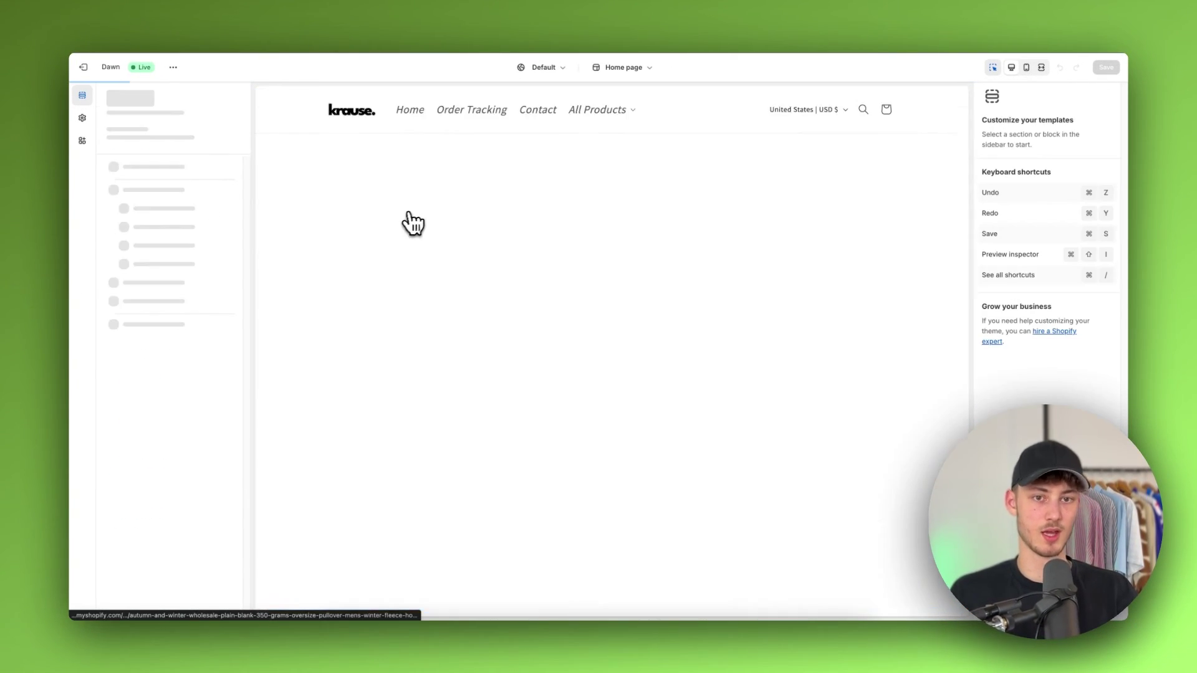
scroll(637, 243, "down", 4)
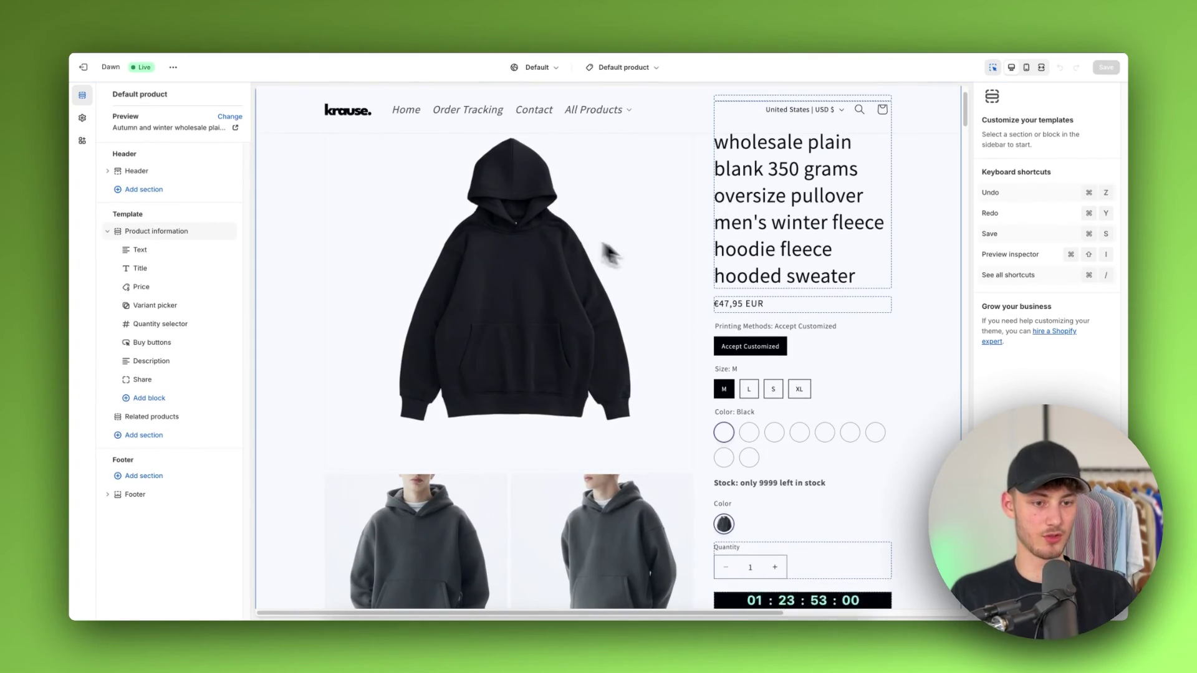
scroll(749, 350, "down", 5)
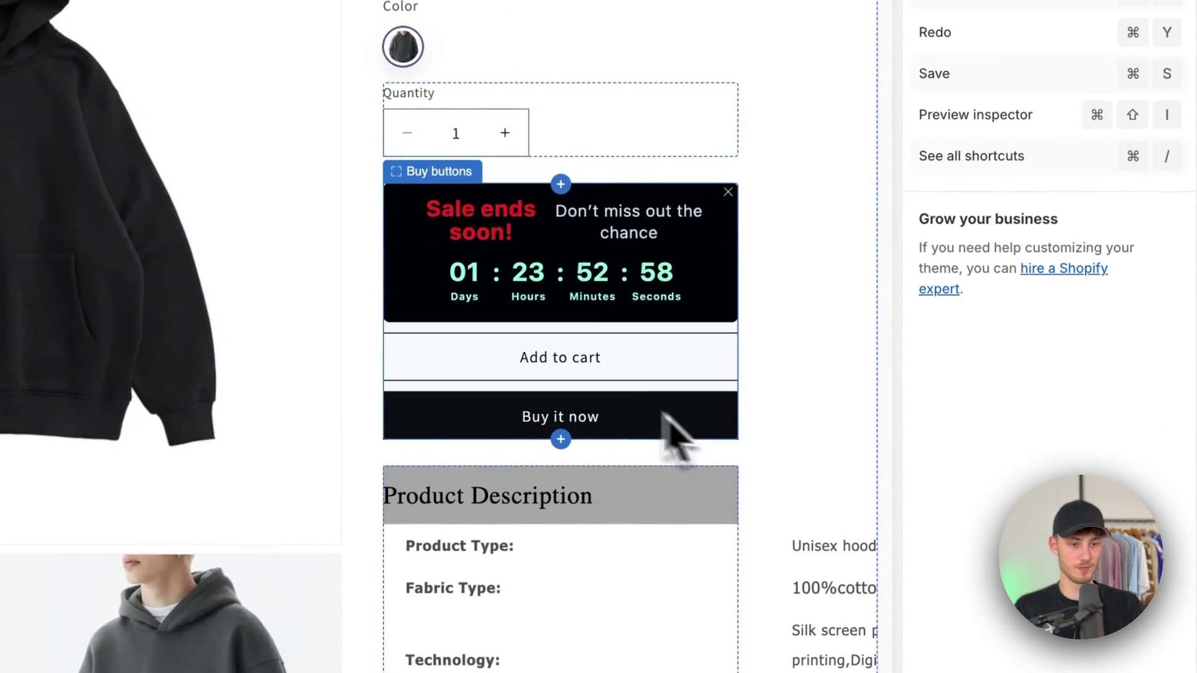
left_click(664, 415)
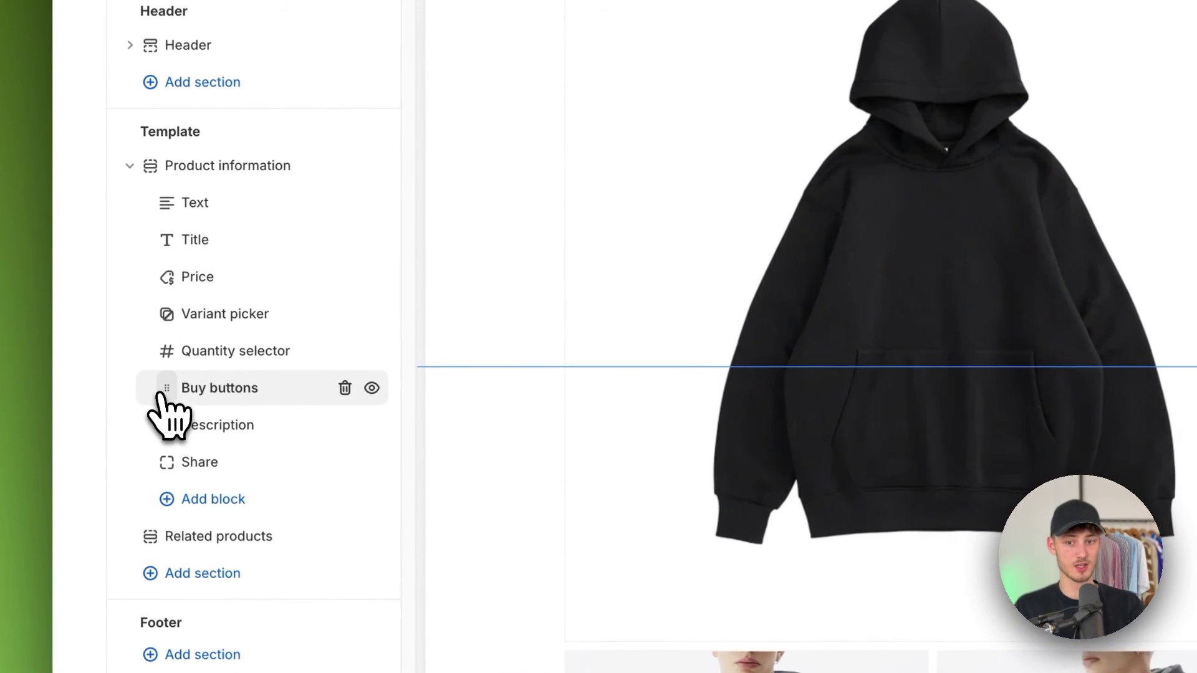
left_click_drag(168, 285, 164, 287)
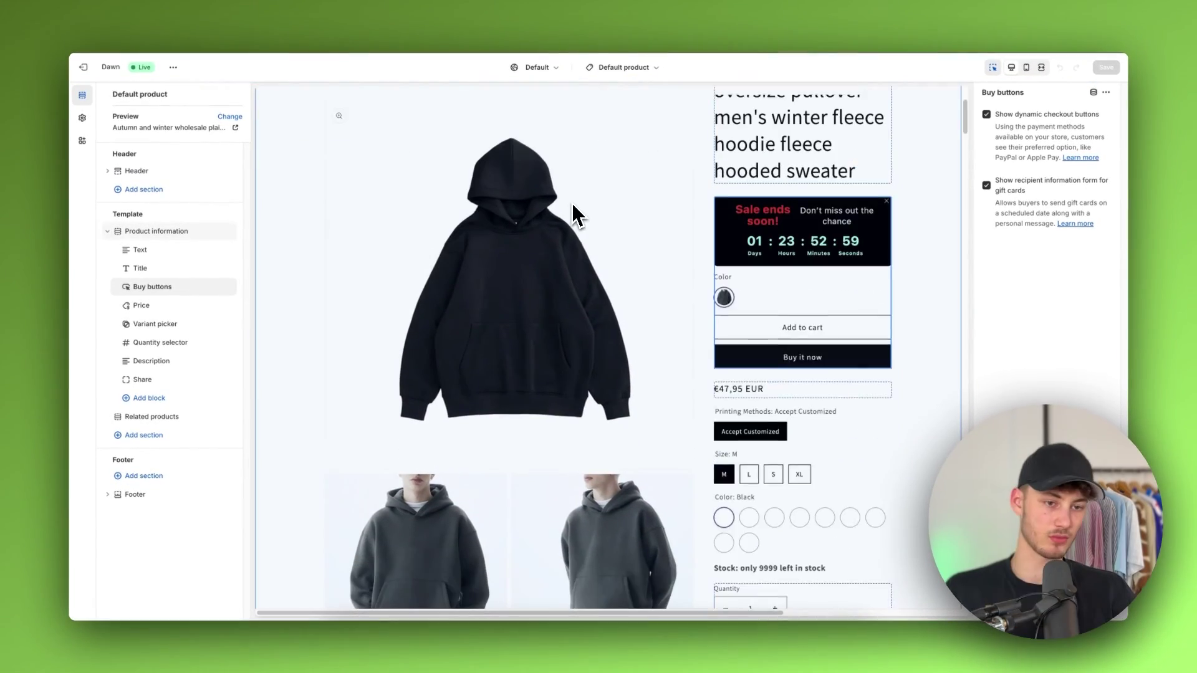
scroll(571, 203, "up", 3)
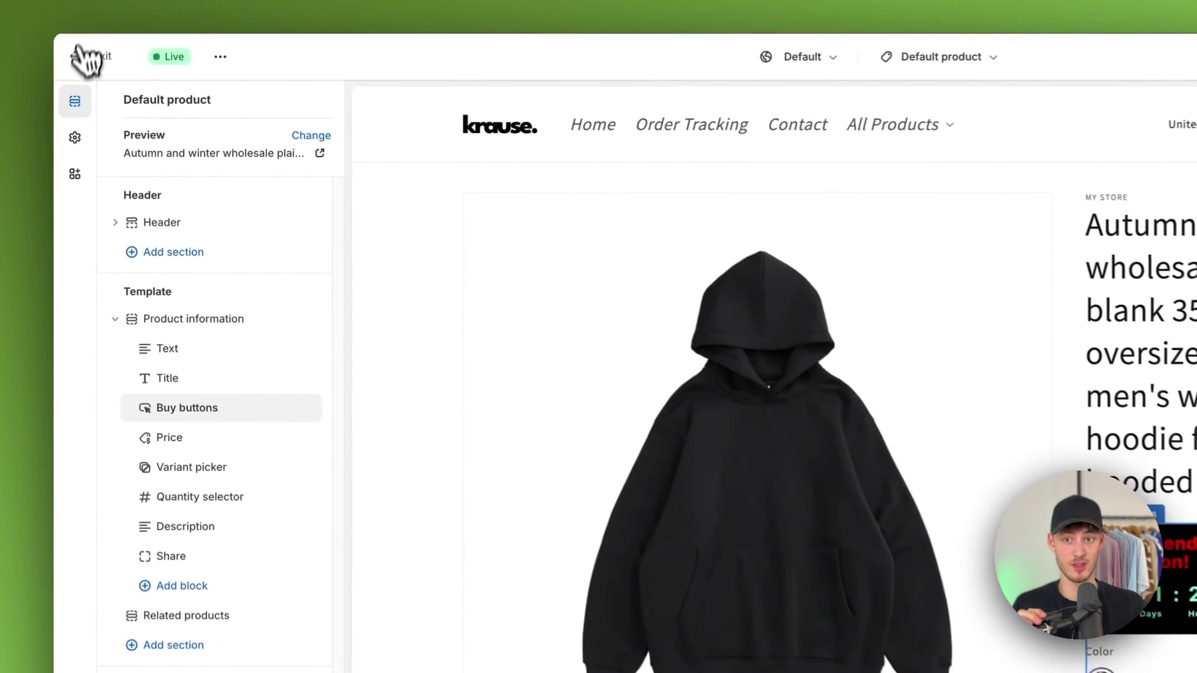
left_click(86, 57)
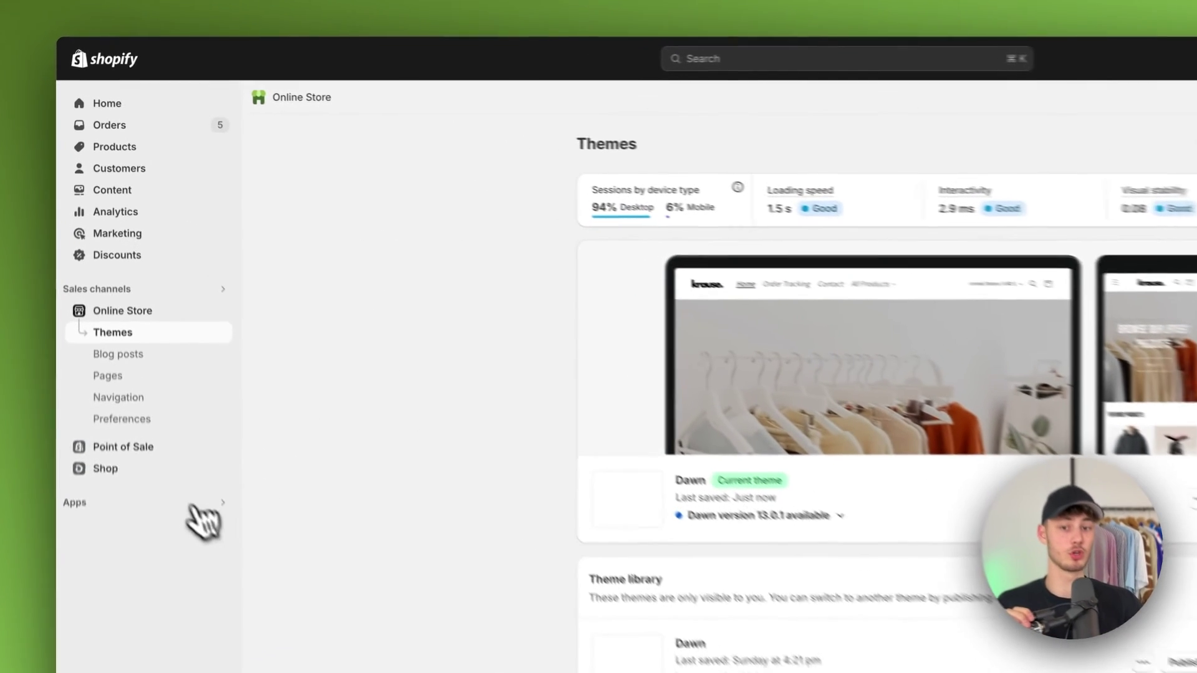
Open the Sales Countdown Timer app and create a Top/Bottom Informative Countdown Timer campaign.
left_click(107, 364)
left_click(512, 185)
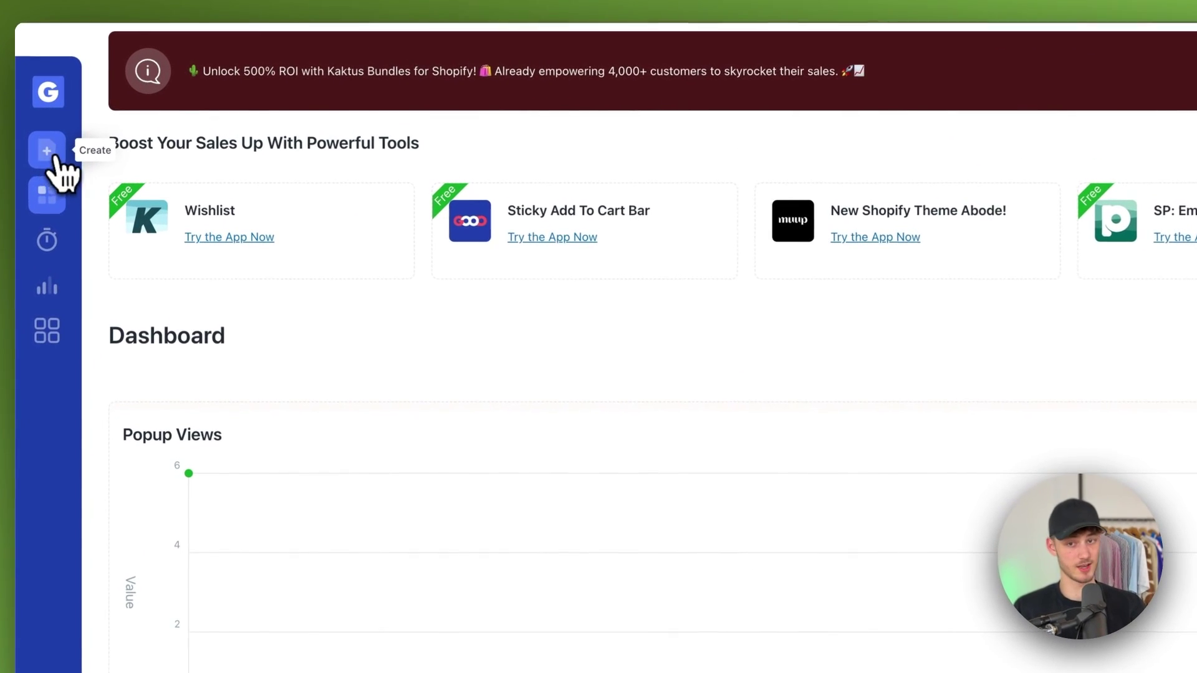
left_click(88, 131)
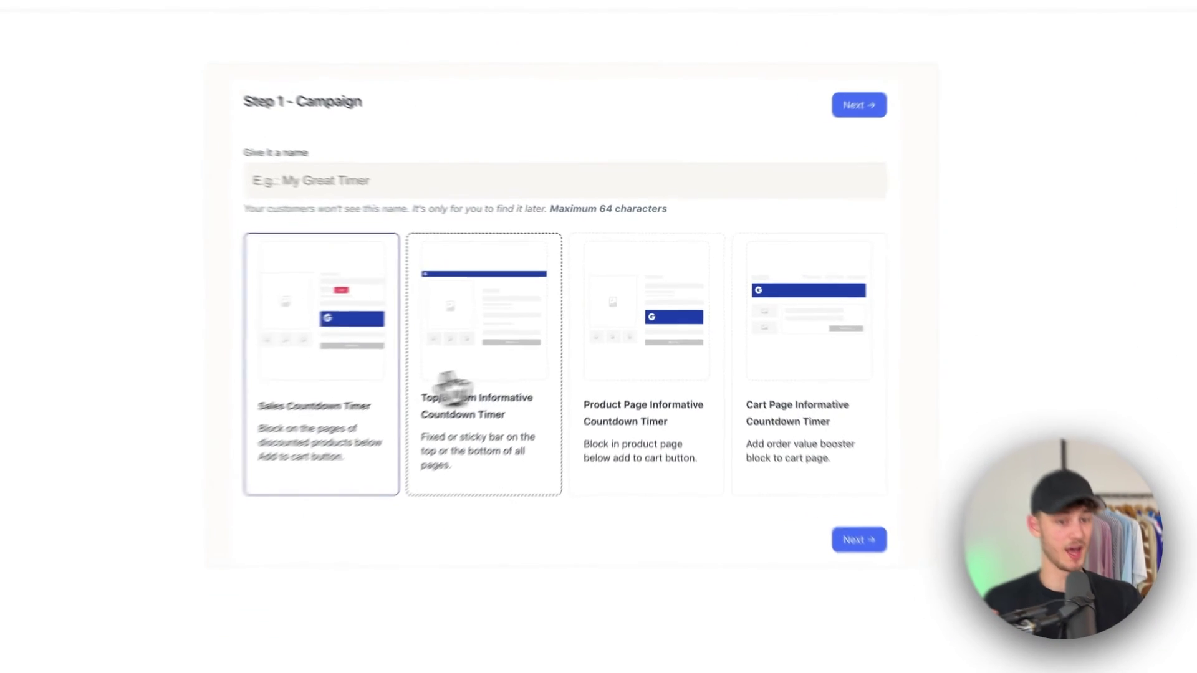
left_click(541, 321)
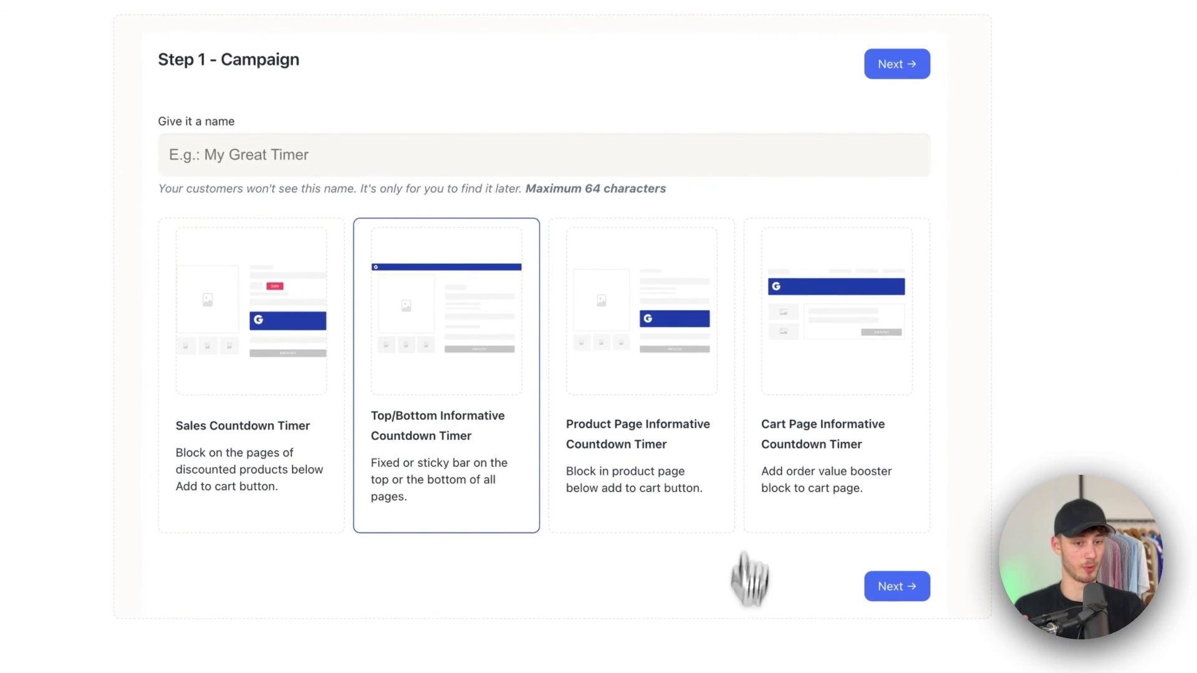
left_click(898, 586)
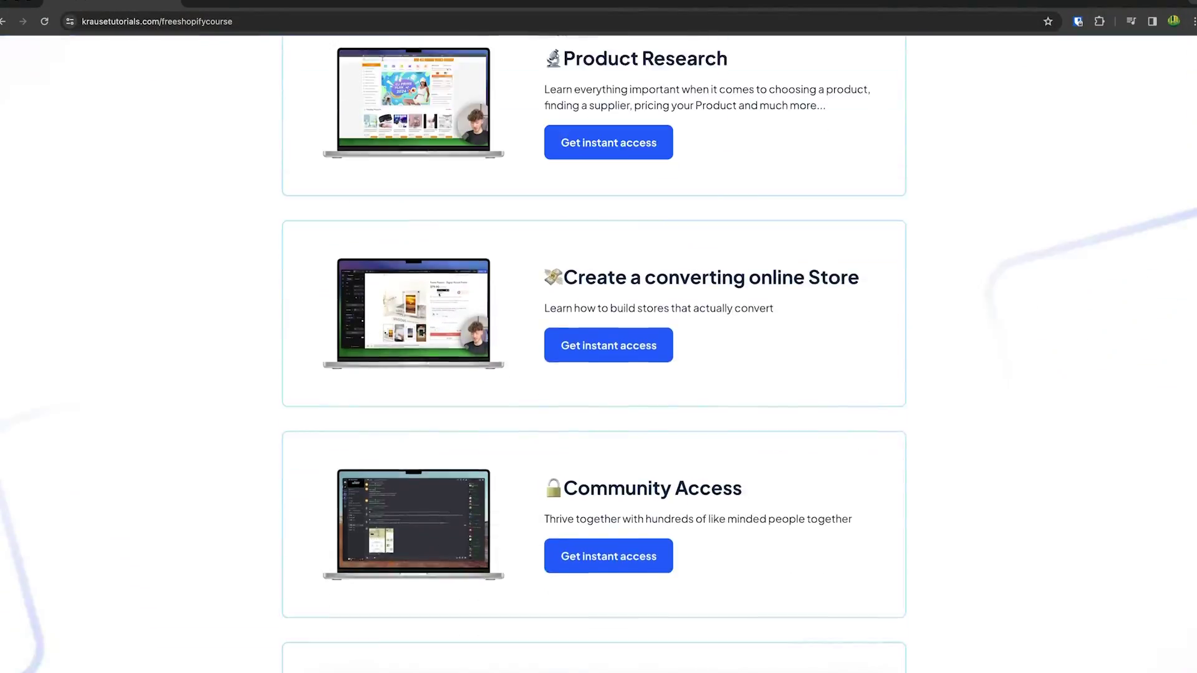
Select the free course page headline, then expand the YouTube video's description to show its links.
scroll(598, 349, "down", 3)
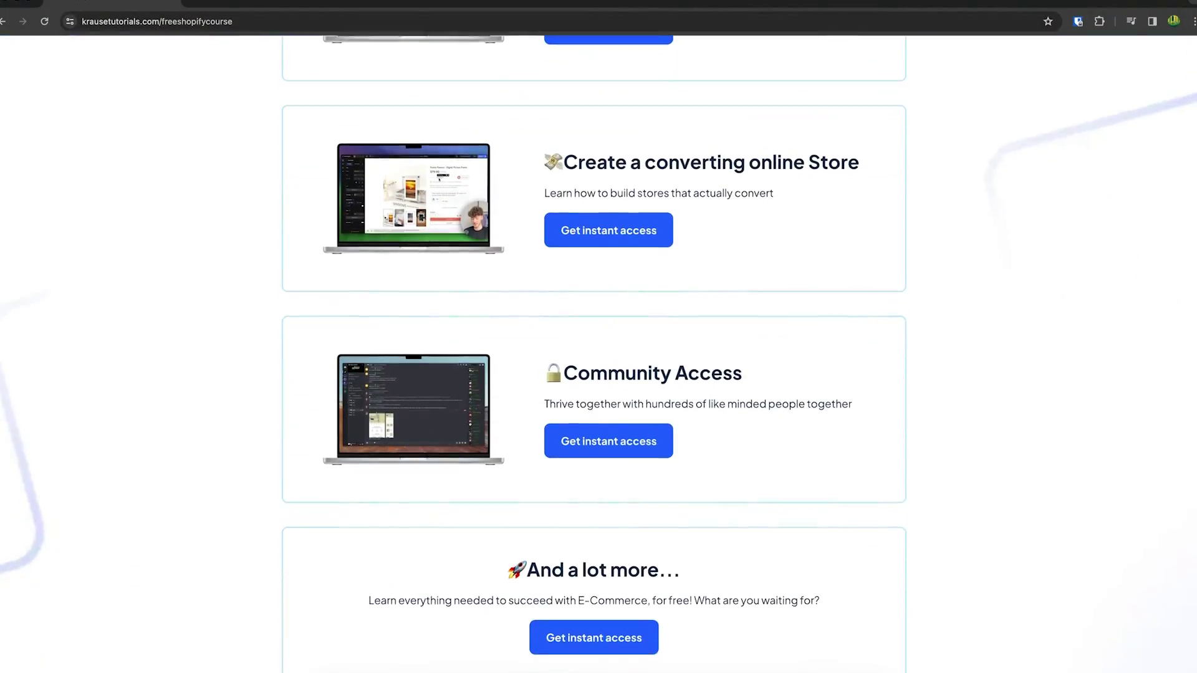
scroll(598, 349, "up", 10)
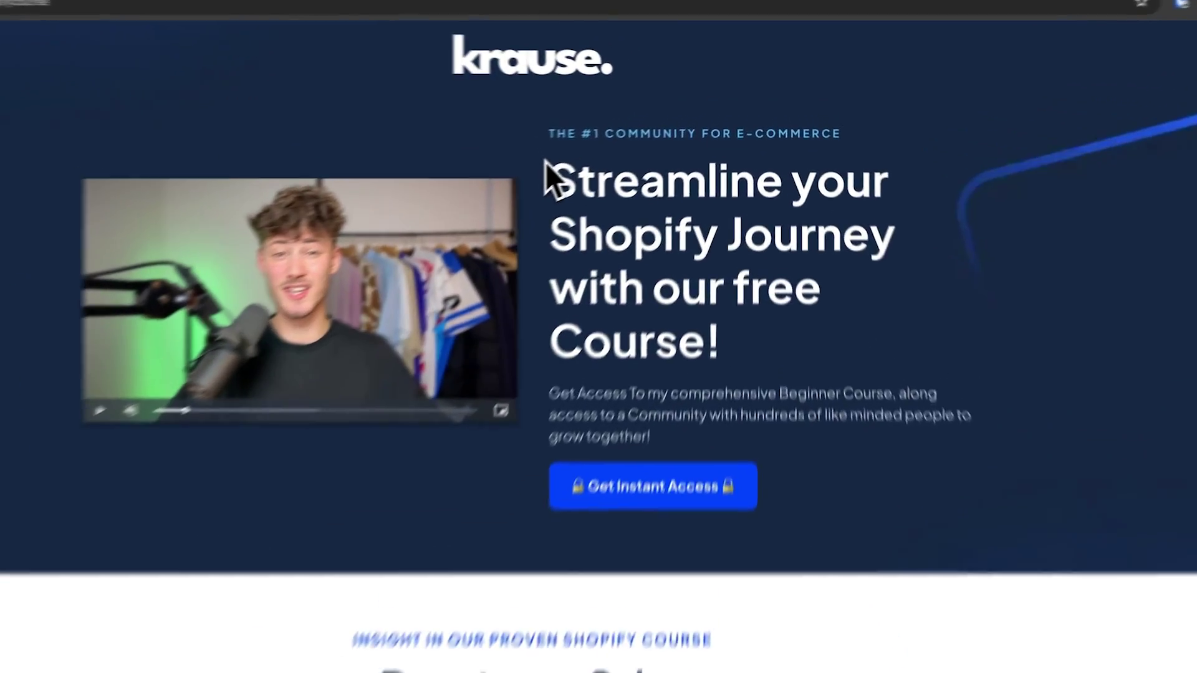
left_click_drag(602, 153, 775, 291)
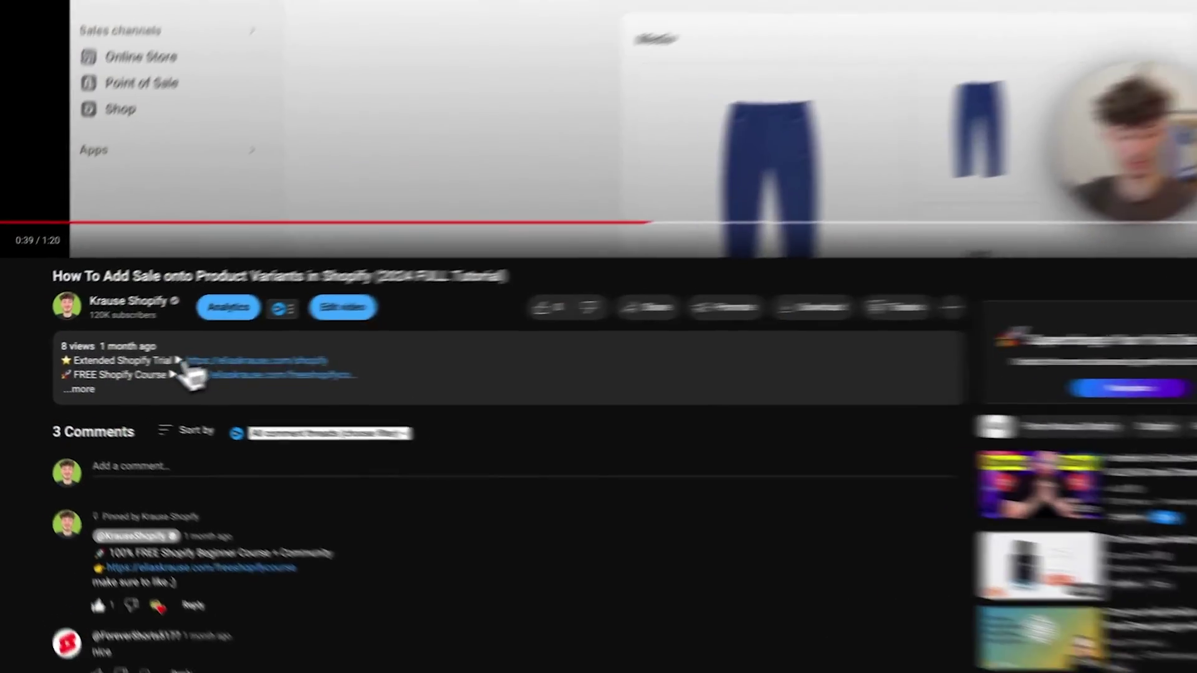
left_click(190, 374)
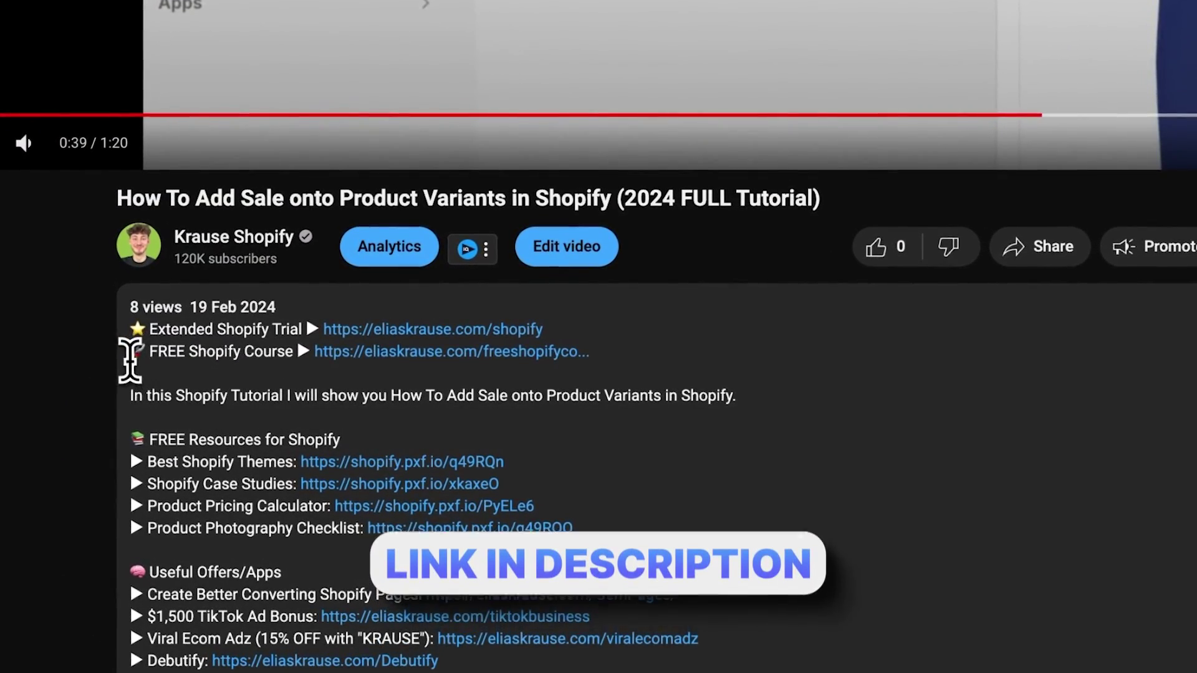